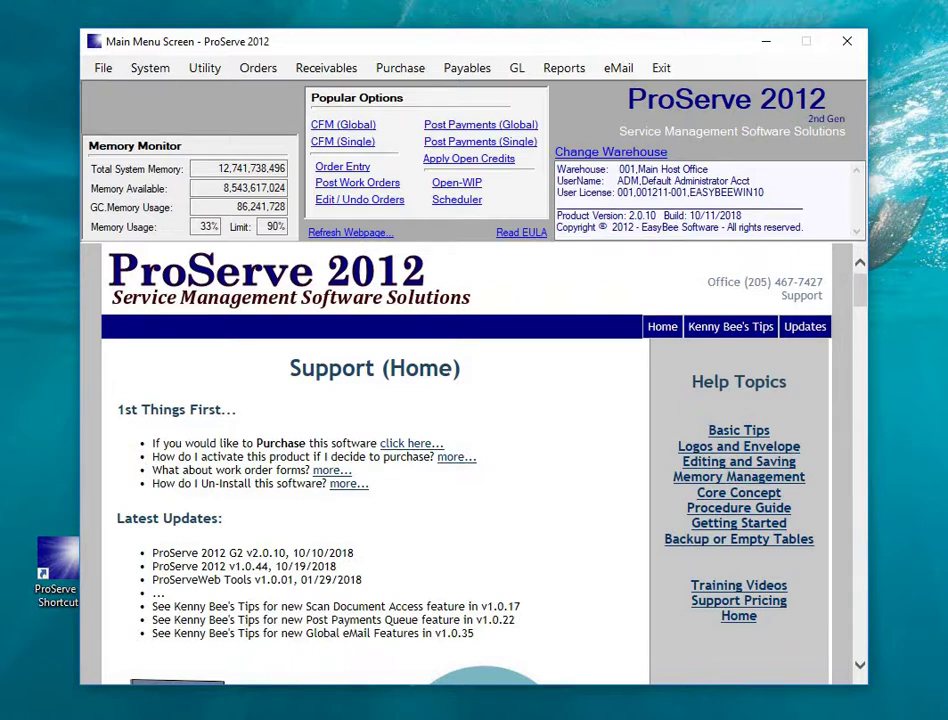
Step: Open work order posting and load the first entry of the open orders list, the 008,One Time Pest Control order
{"action": "left_click", "coordinate": [357, 183]}
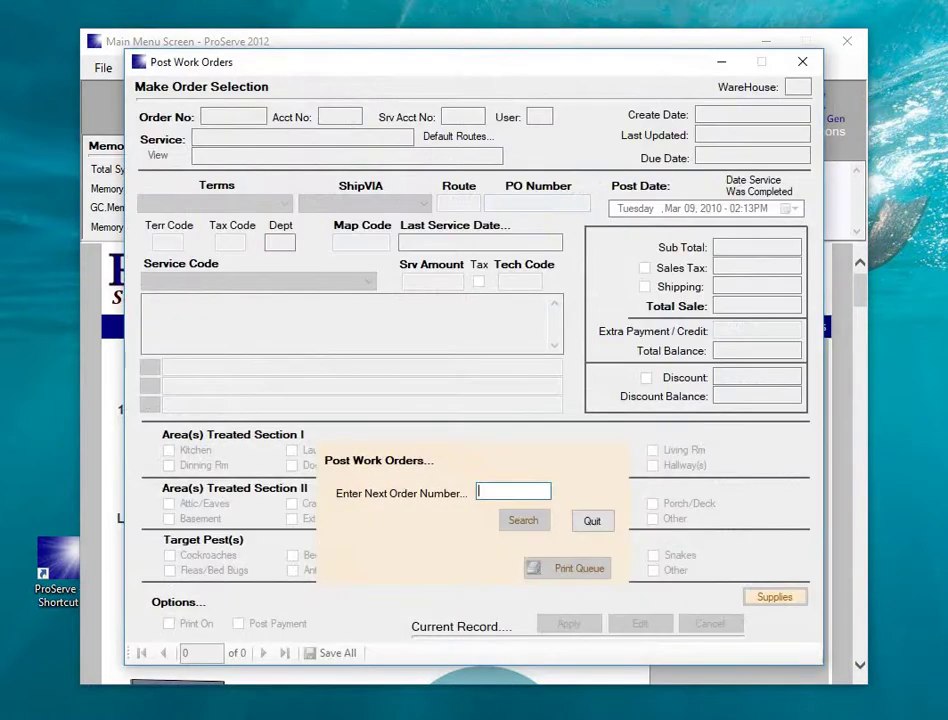
{"action": "type", "text": "1"}
{"action": "key", "text": "Tab"}
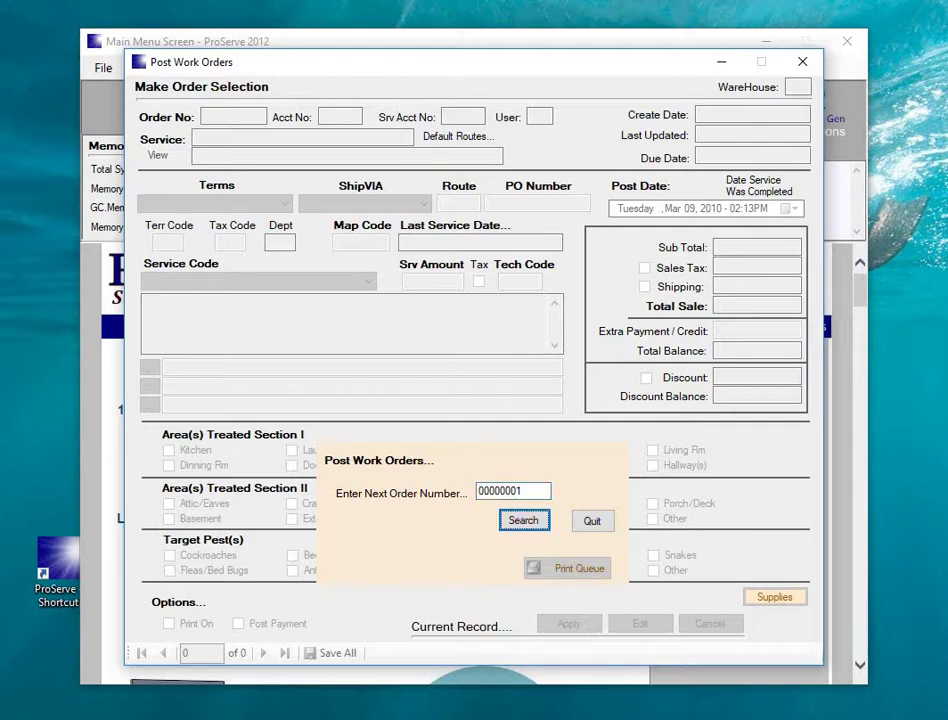
{"action": "key", "text": "Return"}
{"action": "key", "text": "y"}
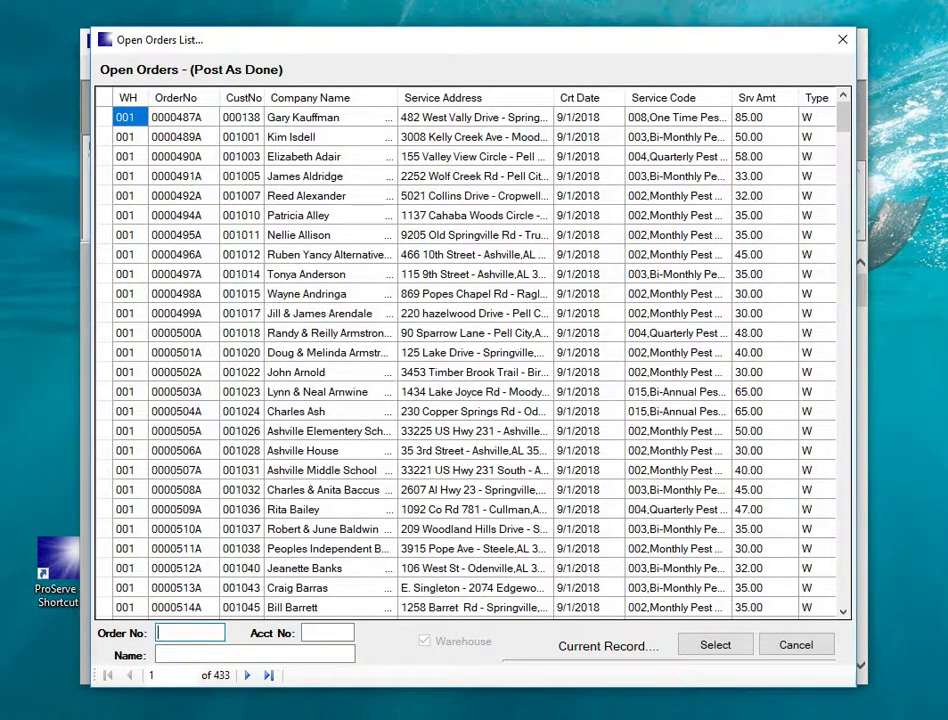
{"action": "left_click", "coordinate": [322, 118]}
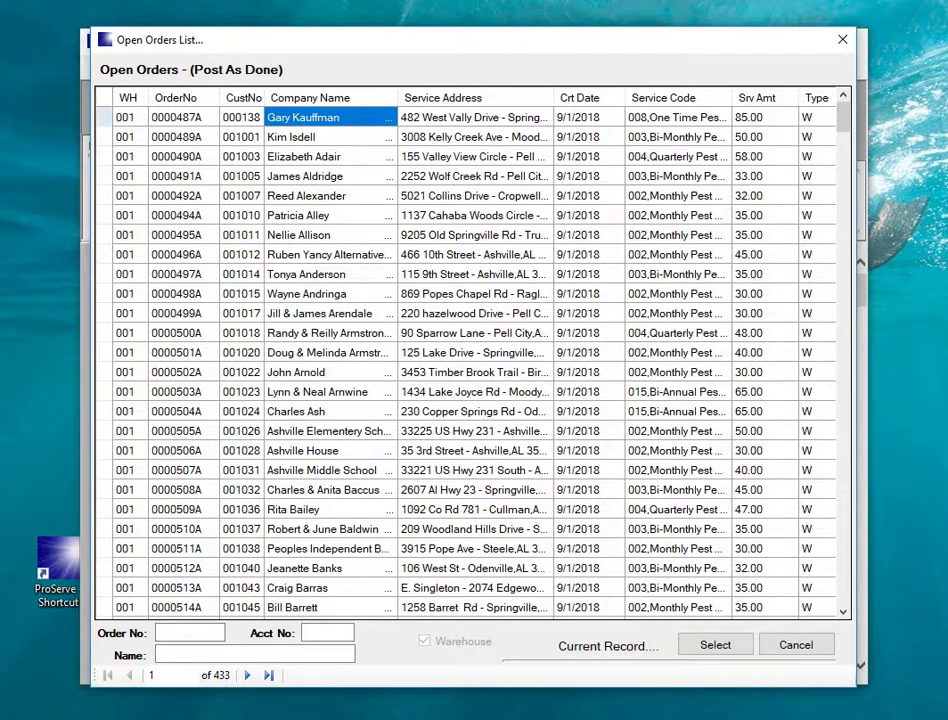
{"action": "key", "text": "Return"}
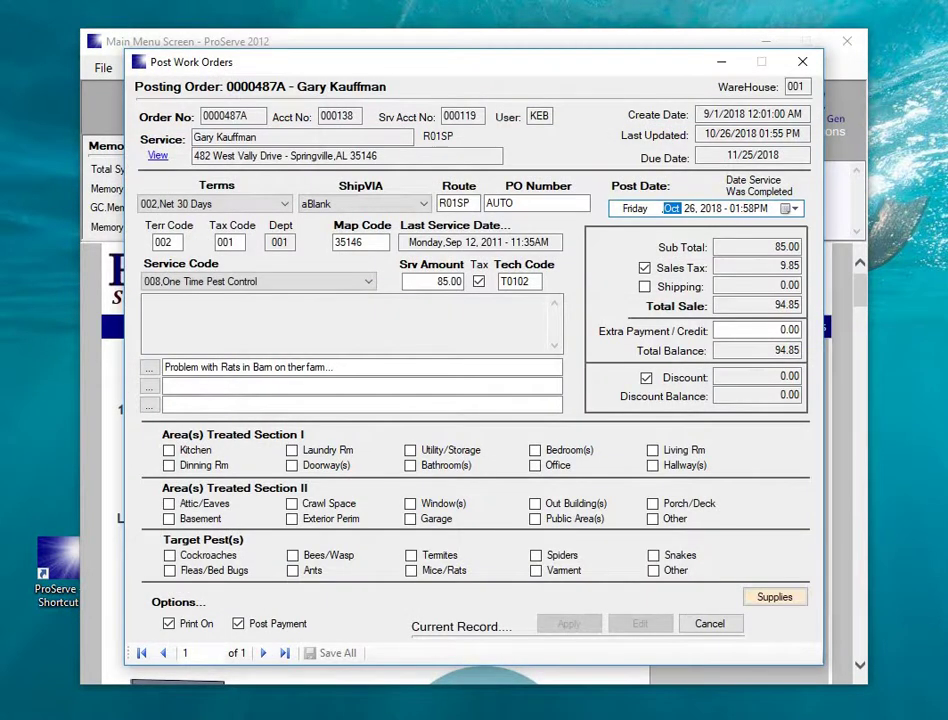
Step: Turn off Post Payment and mark Garage and Out Building(s) as treated areas, with Mice/Rats as the target pest
{"action": "key", "text": "Tab"}
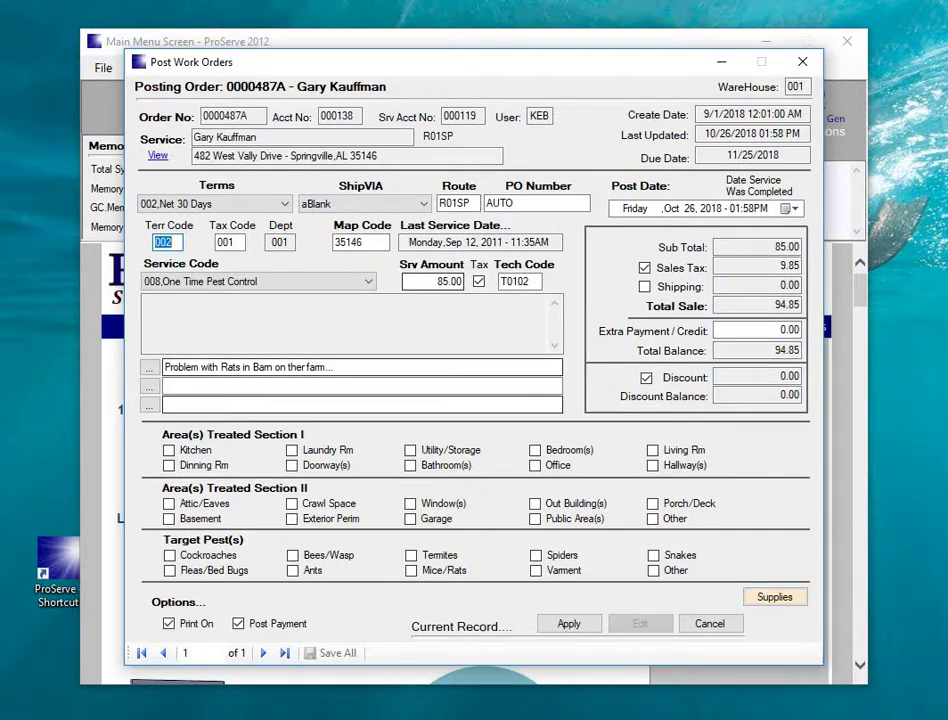
{"action": "left_click", "coordinate": [238, 623]}
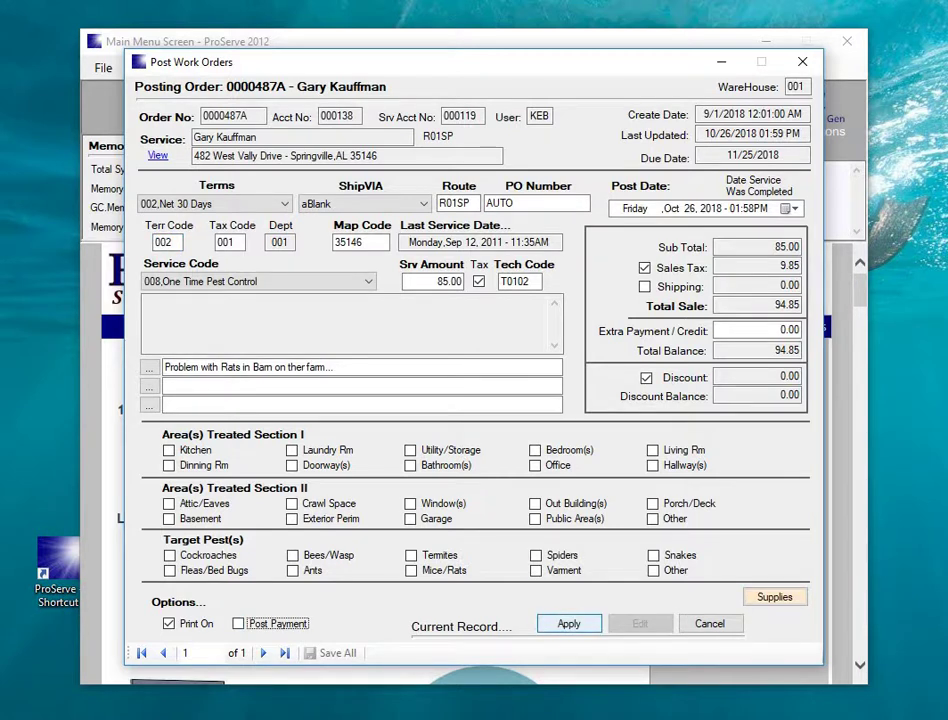
{"action": "left_click", "coordinate": [410, 450]}
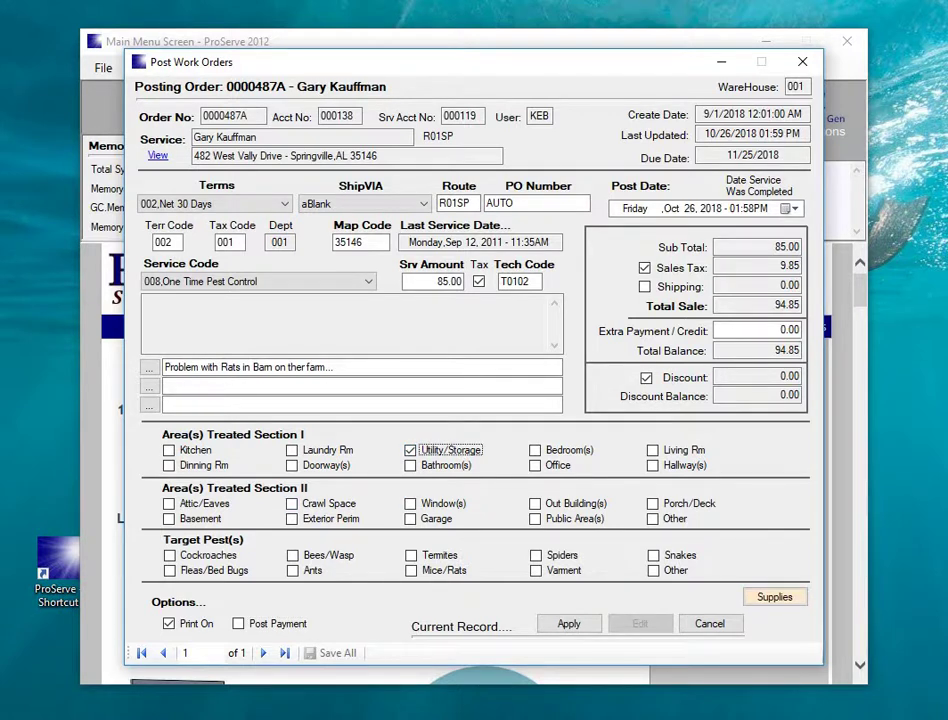
{"action": "left_click", "coordinate": [410, 450]}
{"action": "left_click", "coordinate": [410, 519]}
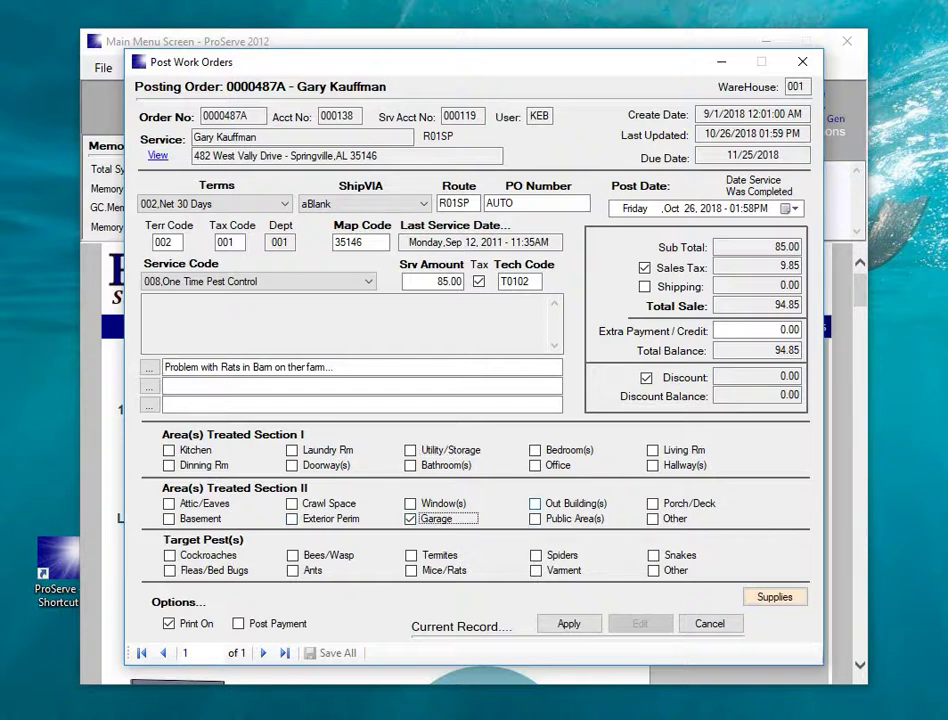
{"action": "left_click", "coordinate": [535, 504]}
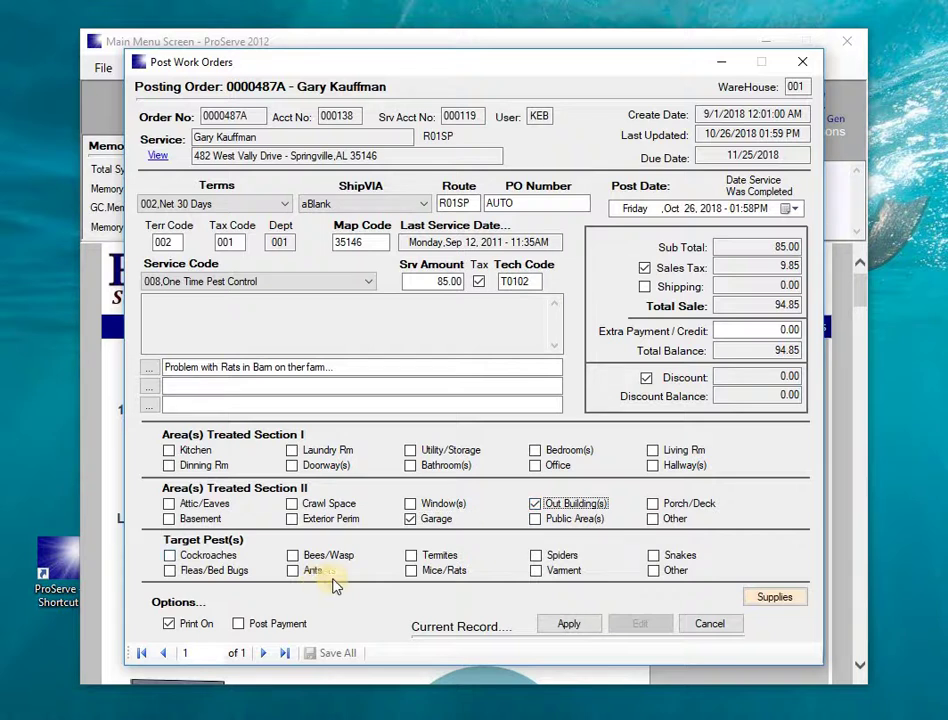
{"action": "left_click", "coordinate": [410, 574]}
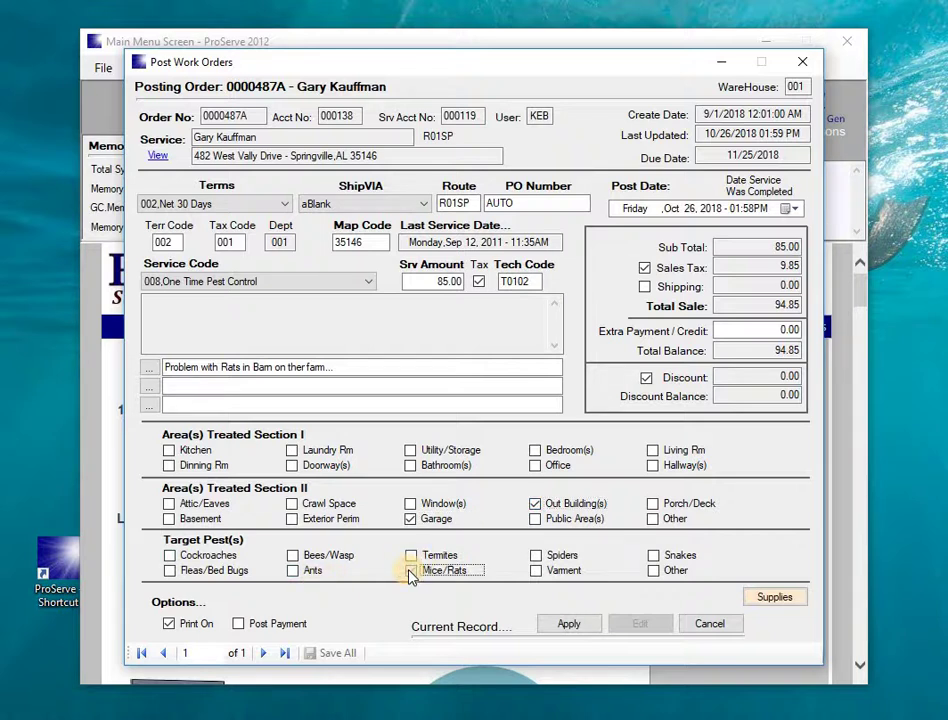
Step: Apply and save the posted work order, and exit work order posting without printing the queued orders
{"action": "left_click", "coordinate": [569, 624]}
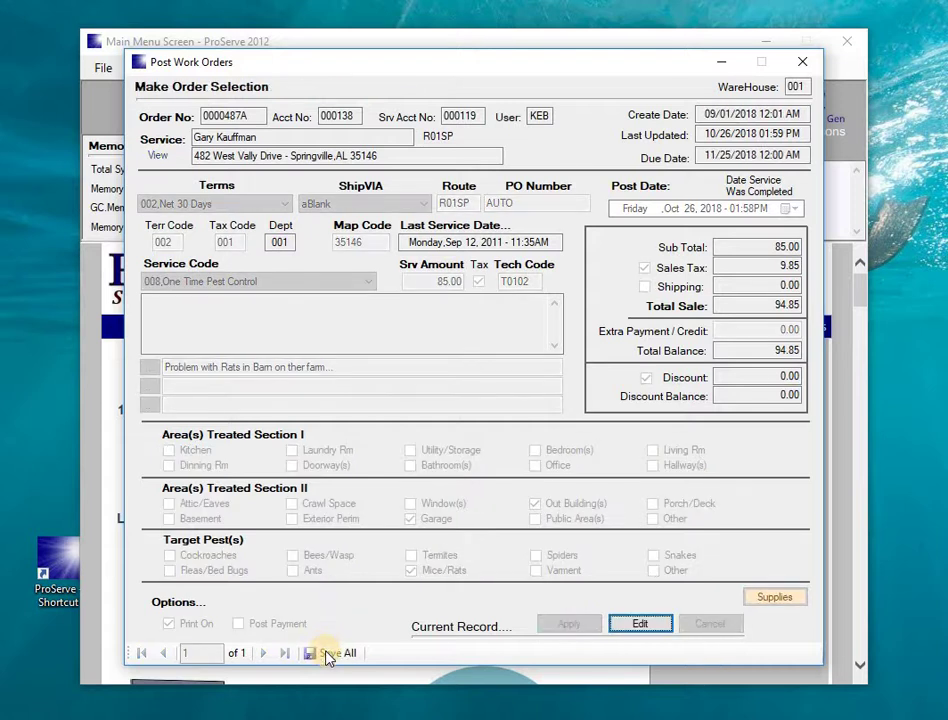
{"action": "left_click", "coordinate": [330, 653]}
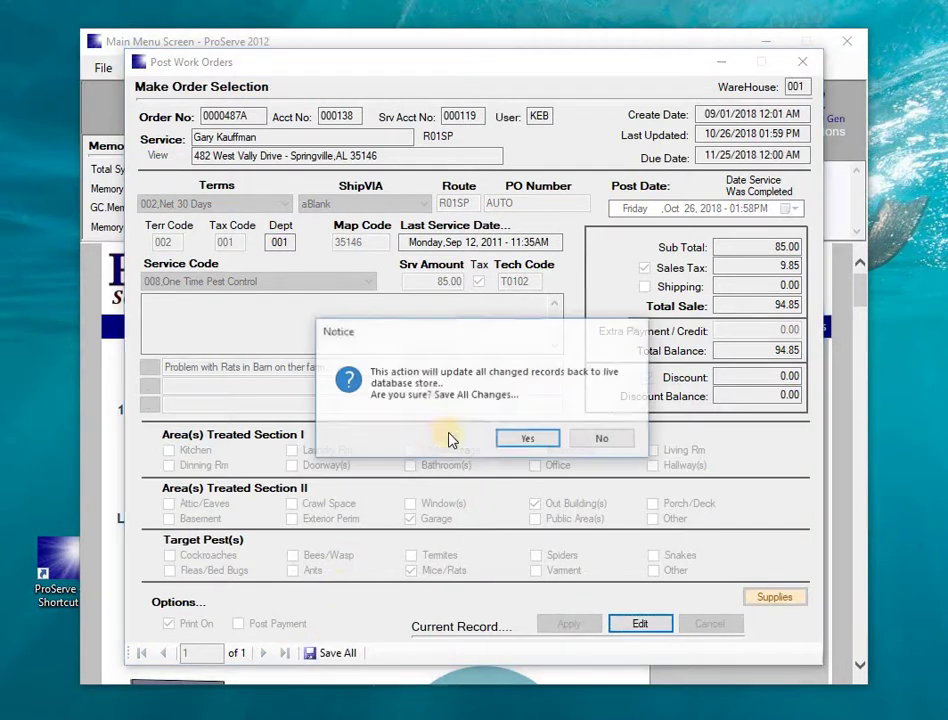
{"action": "left_click", "coordinate": [529, 439]}
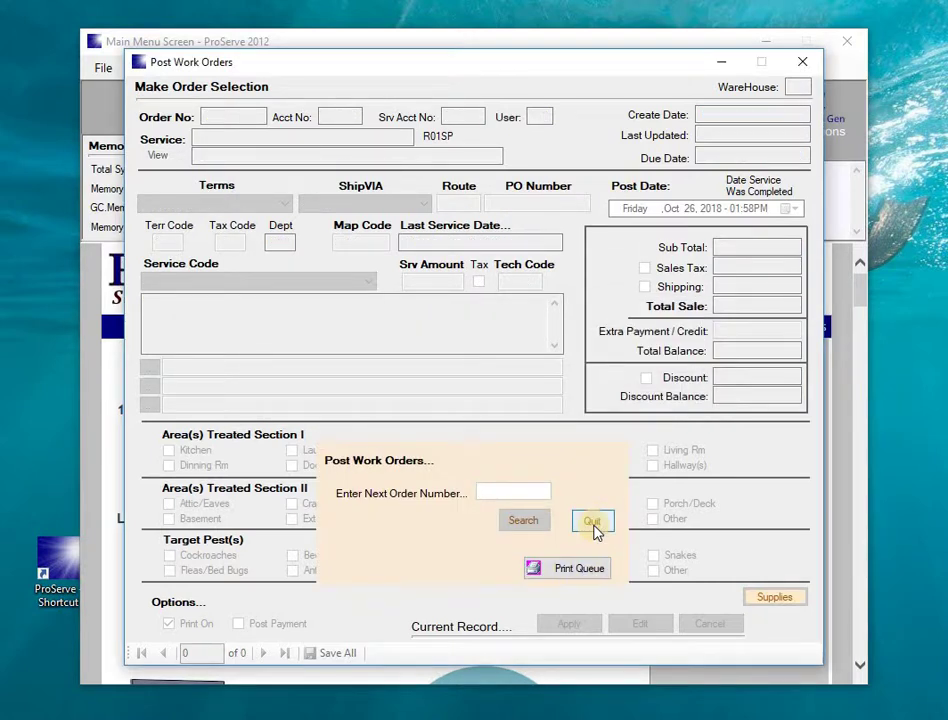
{"action": "left_click", "coordinate": [593, 525]}
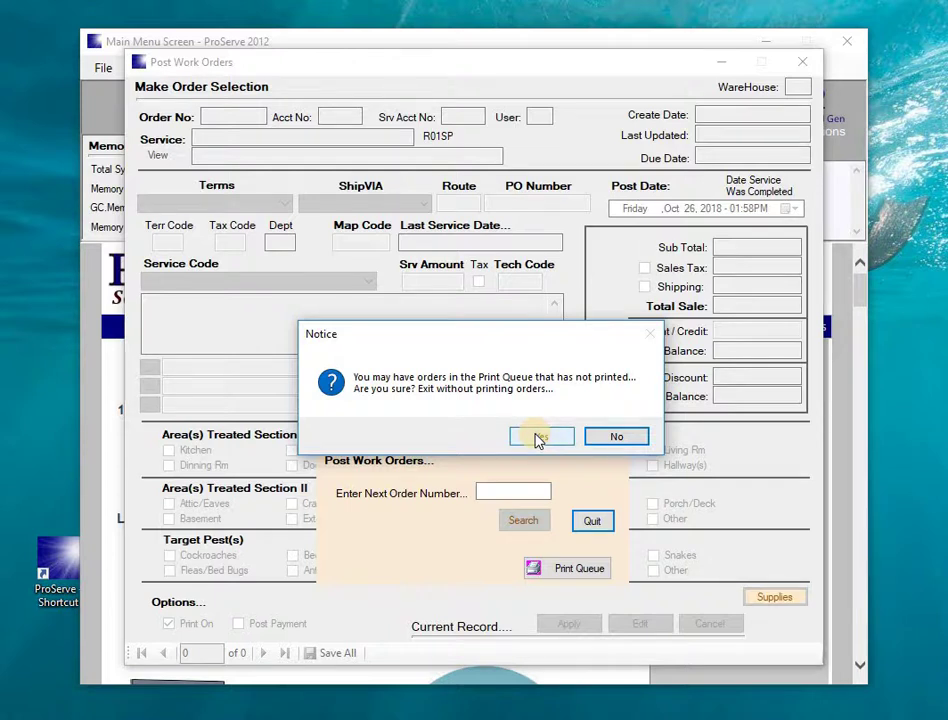
{"action": "left_click", "coordinate": [538, 438]}
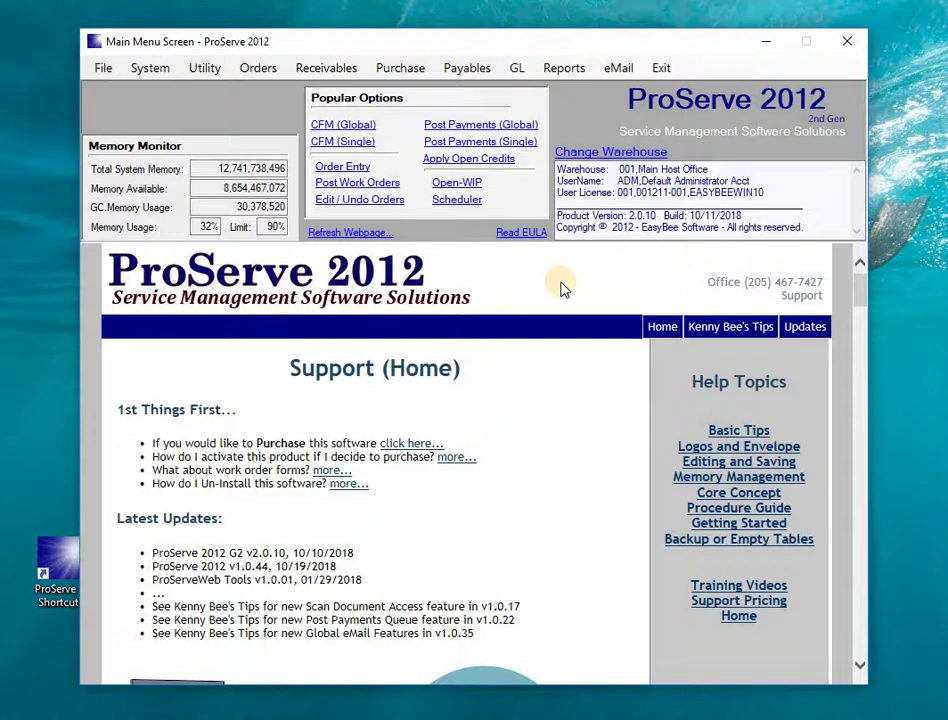
Step: Look up the posted order's customer in single customer file maintenance and show the account's aging
{"action": "left_click", "coordinate": [341, 143]}
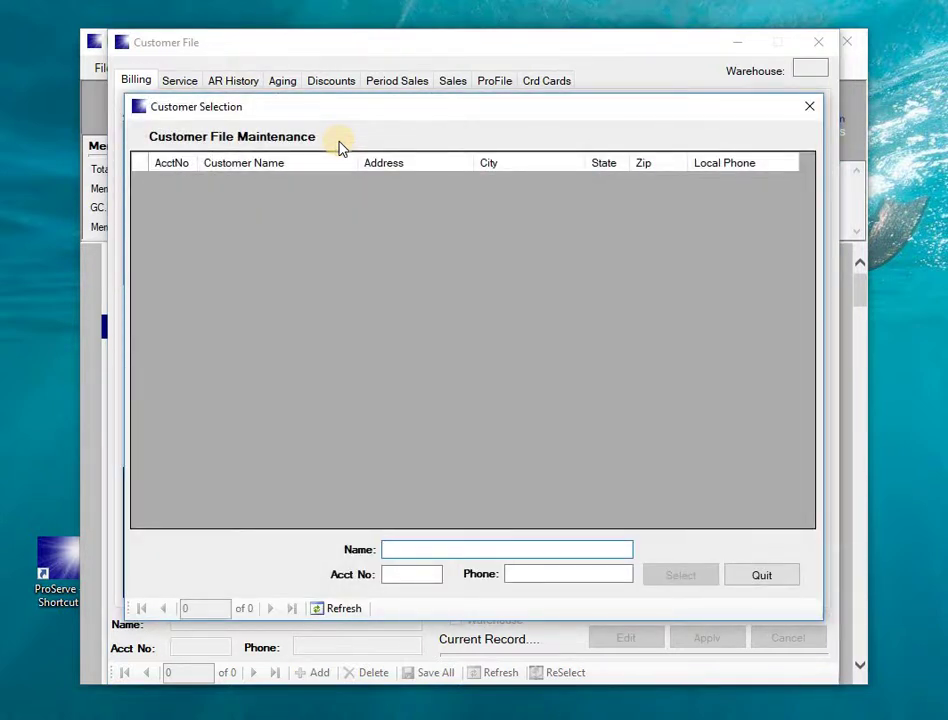
{"action": "type", "text": "KA"}
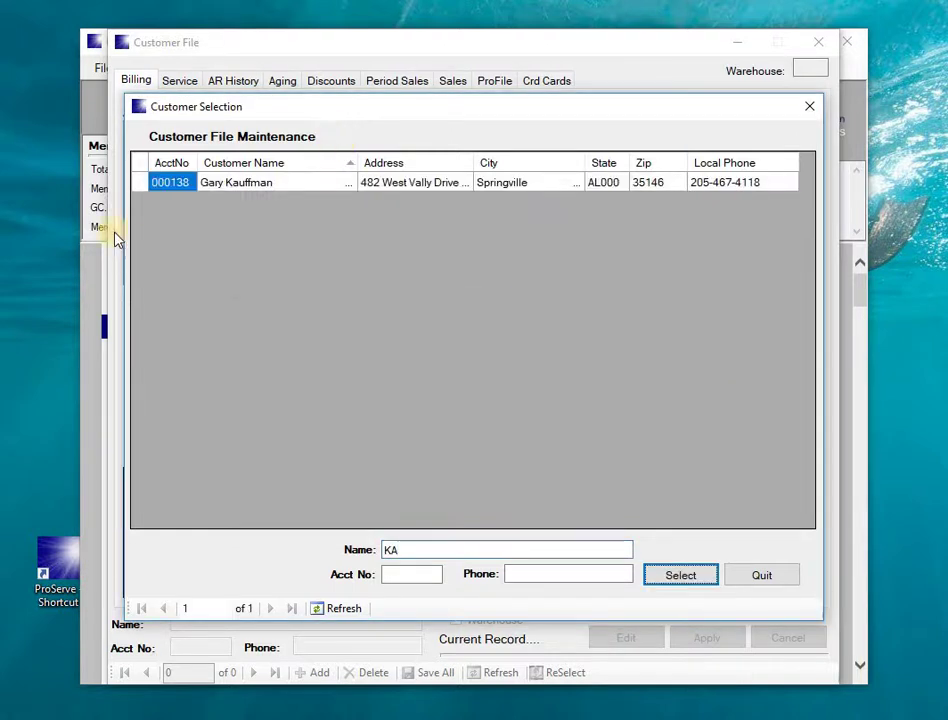
{"action": "double_click", "coordinate": [139, 186]}
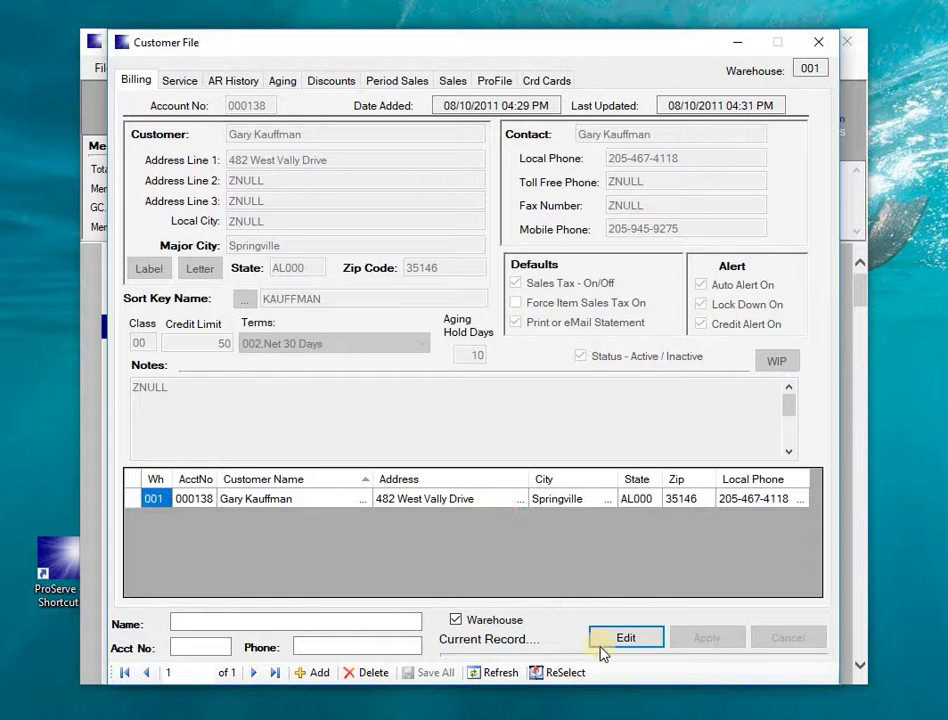
{"action": "left_click", "coordinate": [603, 645]}
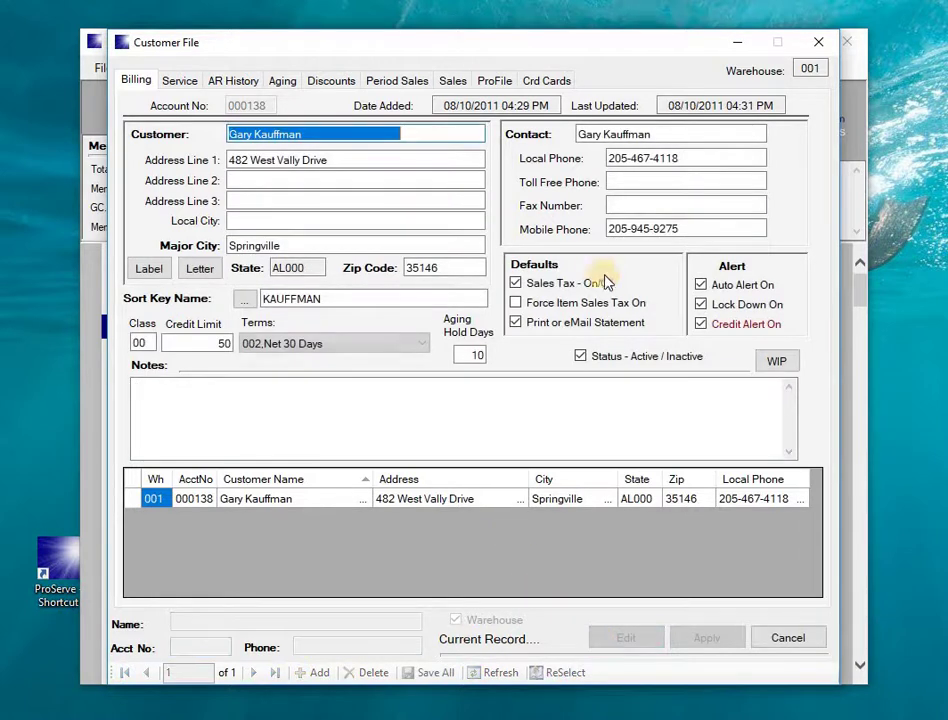
{"action": "left_click", "coordinate": [288, 86]}
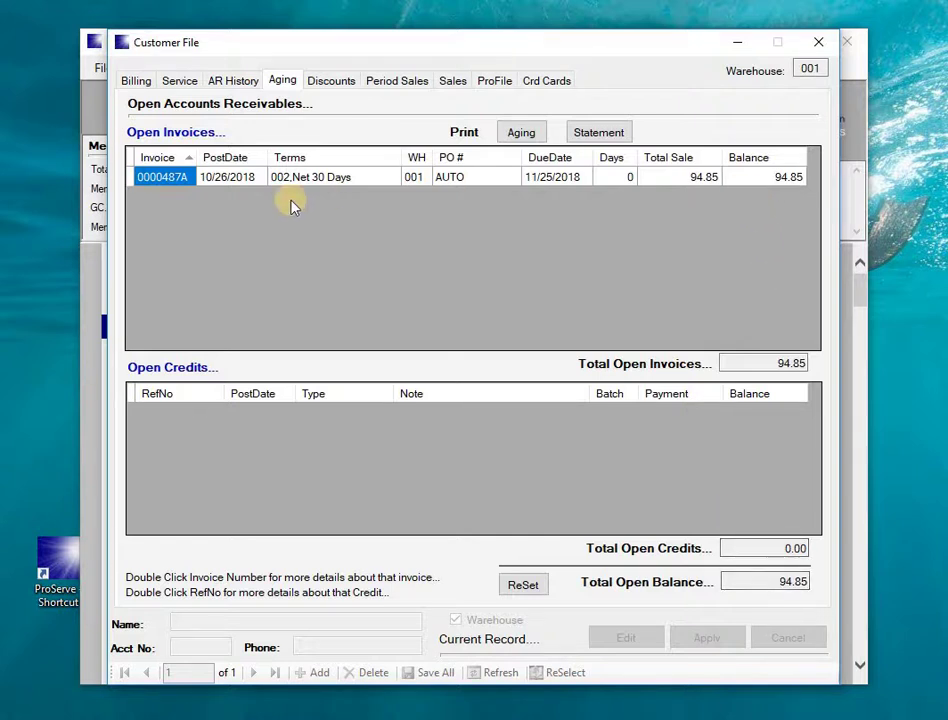
Step: Preview the customer's open invoice down to its totals, and close the preview and the customer file
{"action": "double_click", "coordinate": [175, 184]}
{"action": "left_click", "coordinate": [195, 342]}
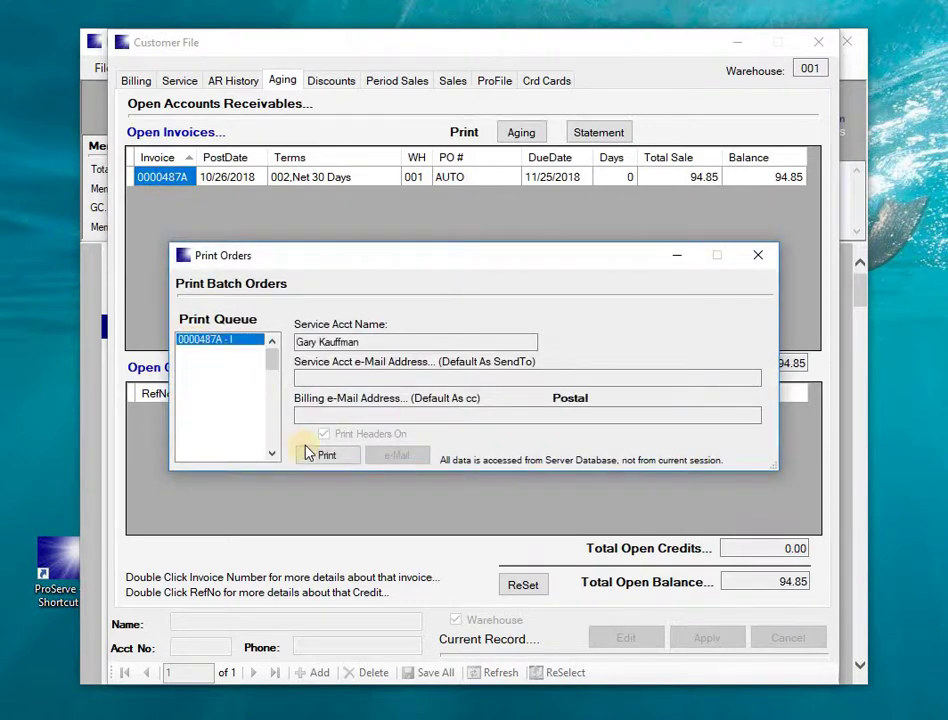
{"action": "left_click", "coordinate": [312, 455]}
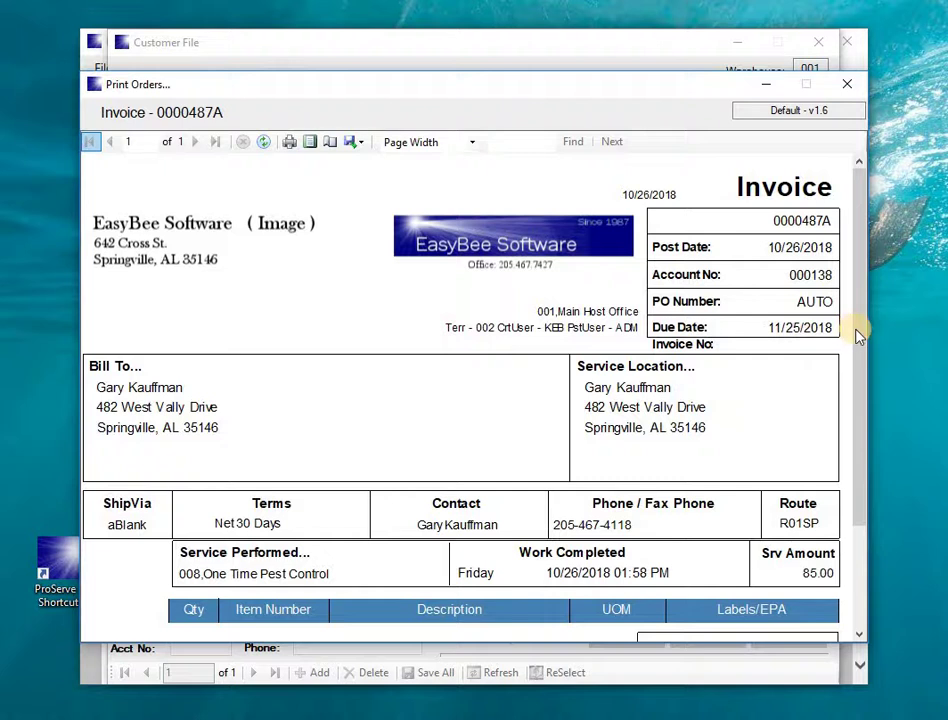
{"action": "left_click_drag", "start_coordinate": [857, 398], "coordinate": [861, 476]}
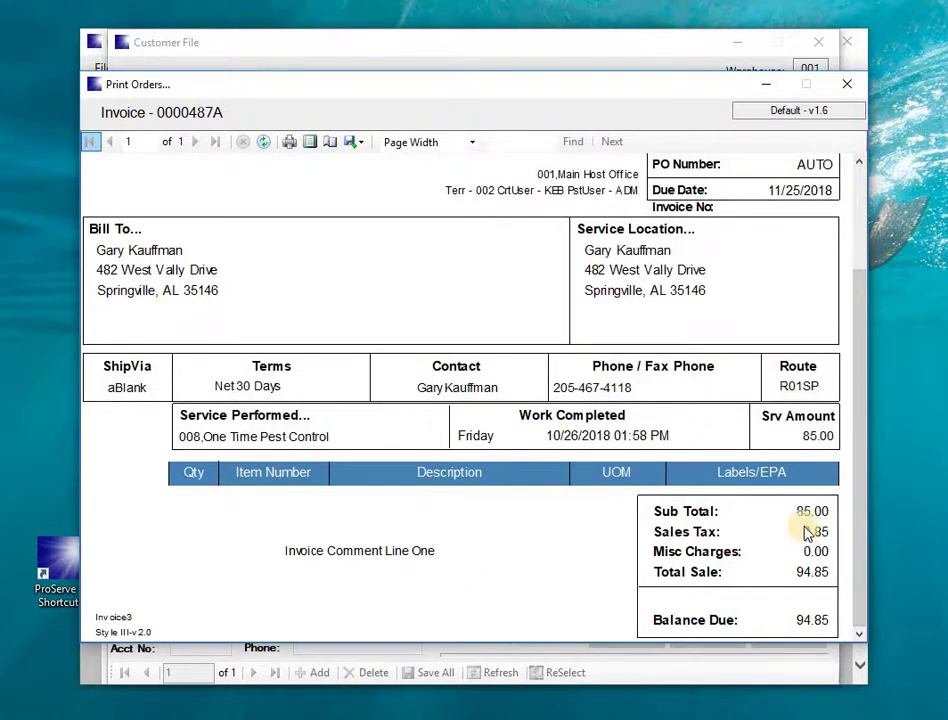
{"action": "left_click", "coordinate": [846, 85]}
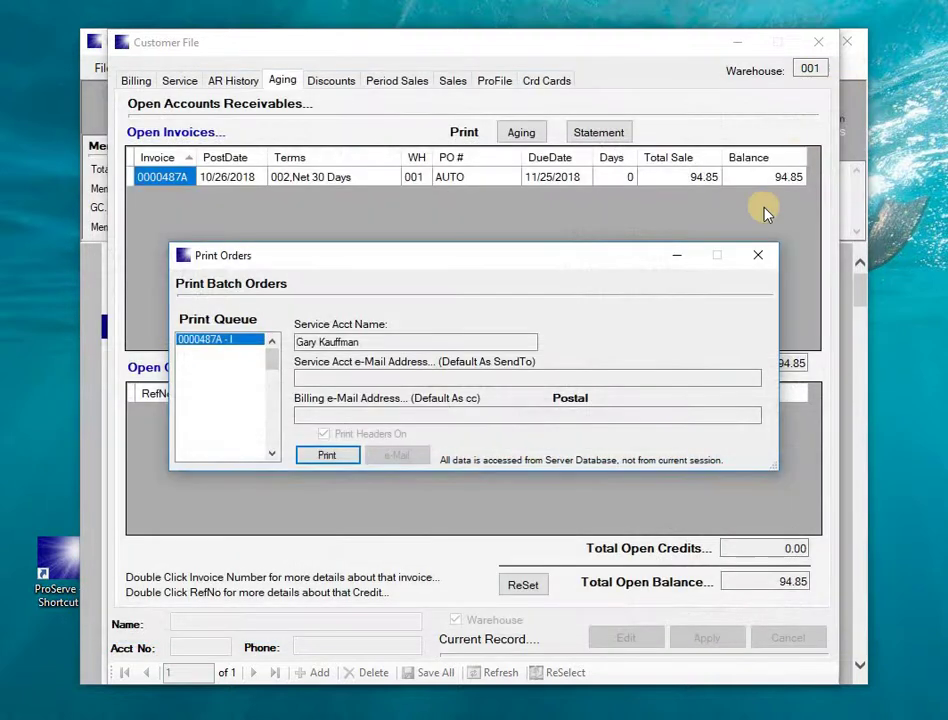
{"action": "left_click", "coordinate": [762, 258]}
{"action": "left_click", "coordinate": [763, 258]}
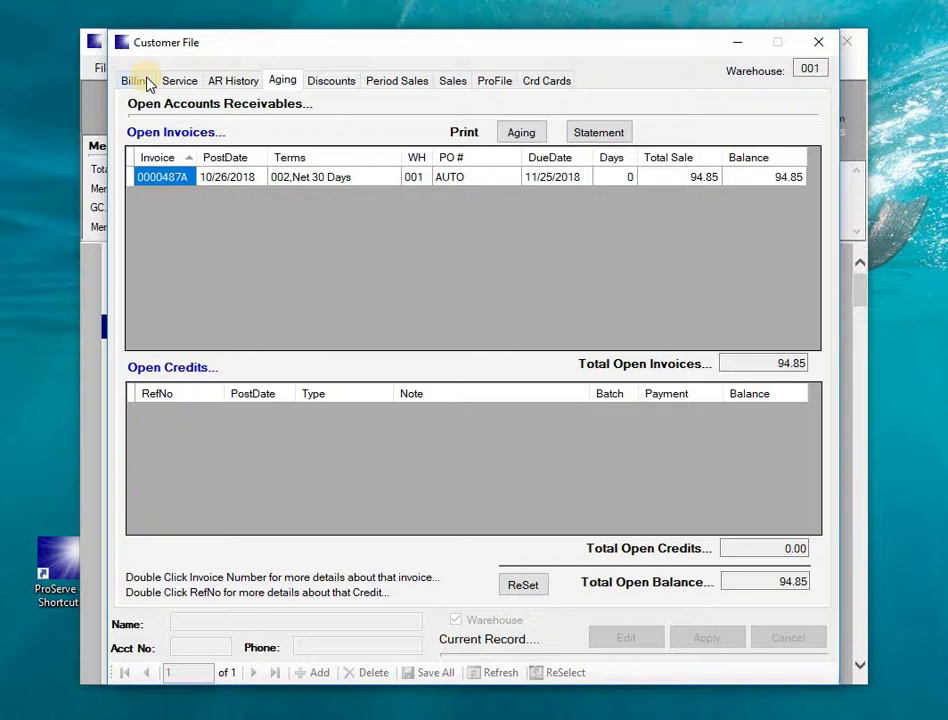
{"action": "left_click", "coordinate": [813, 42]}
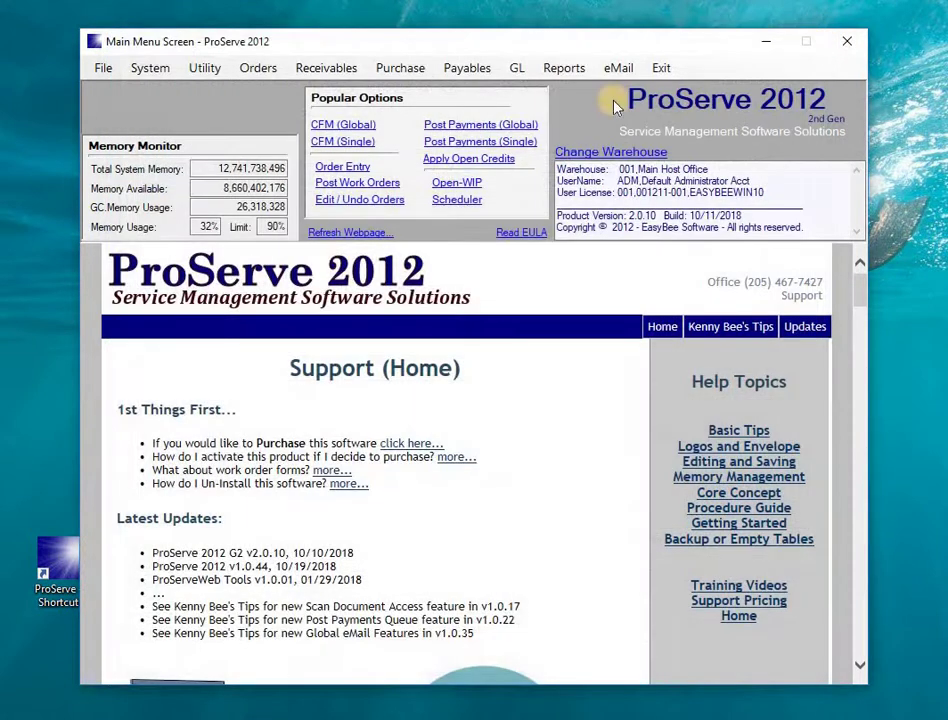
Step: Start a new order in Order Entry and set its order type to Return
{"action": "left_click", "coordinate": [336, 170]}
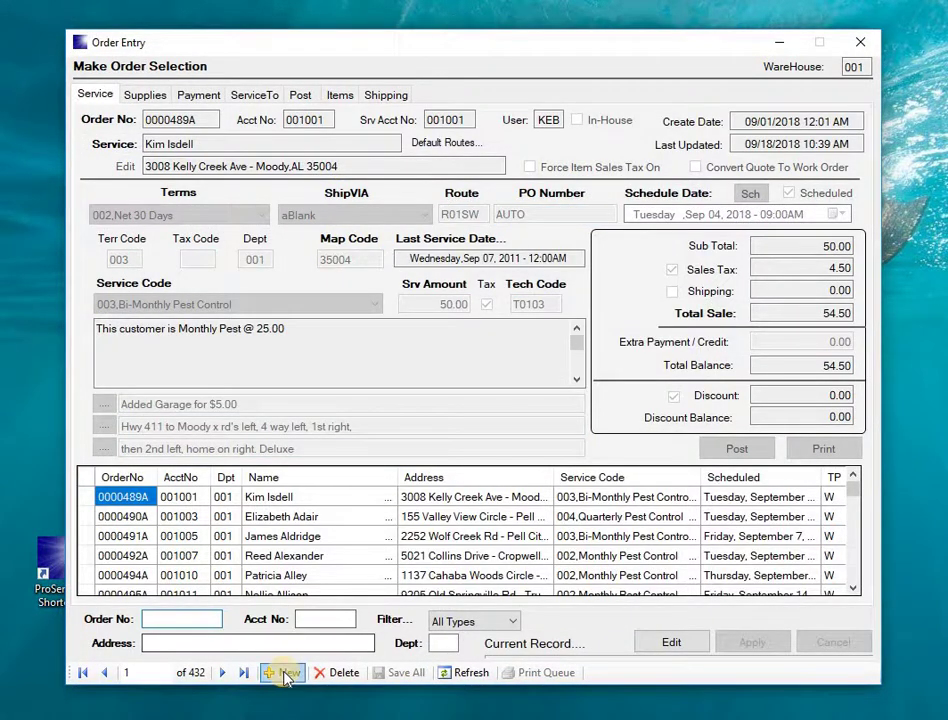
{"action": "left_click", "coordinate": [287, 674]}
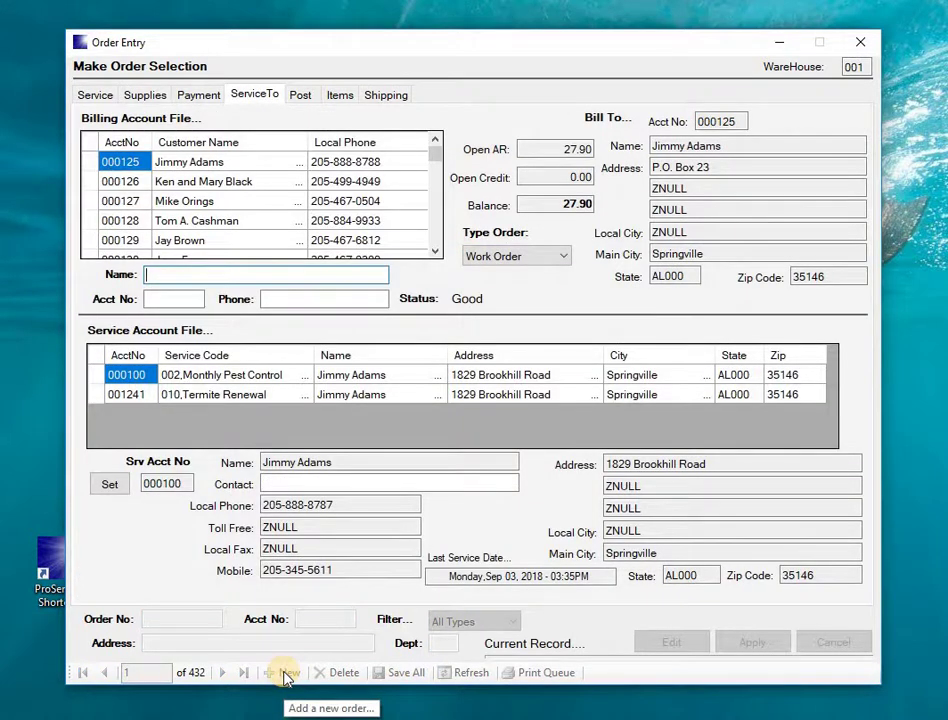
{"action": "left_click", "coordinate": [565, 258]}
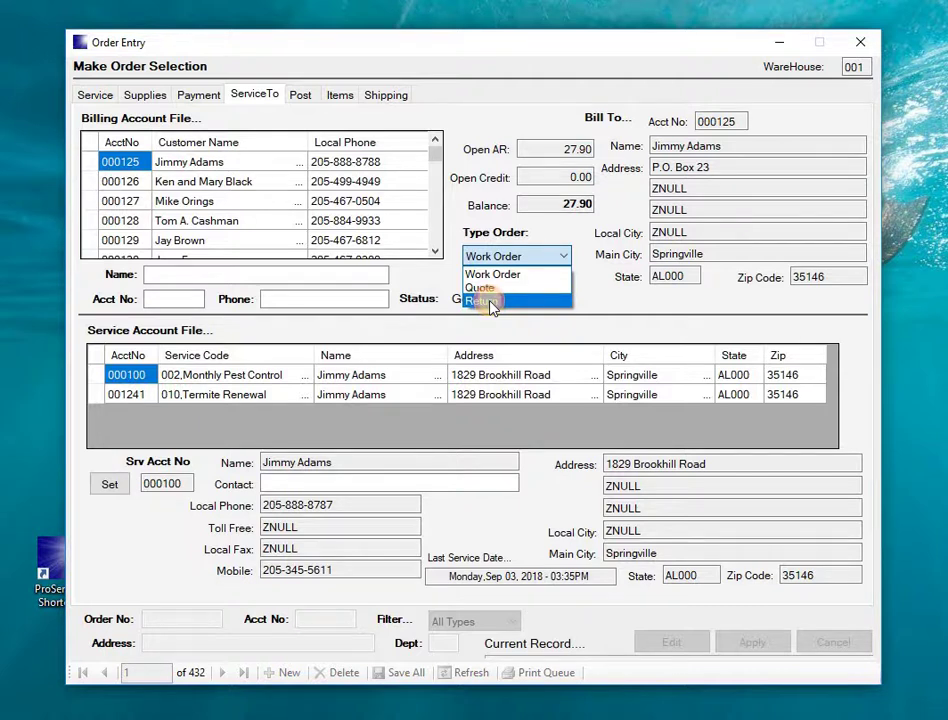
{"action": "left_click", "coordinate": [484, 301]}
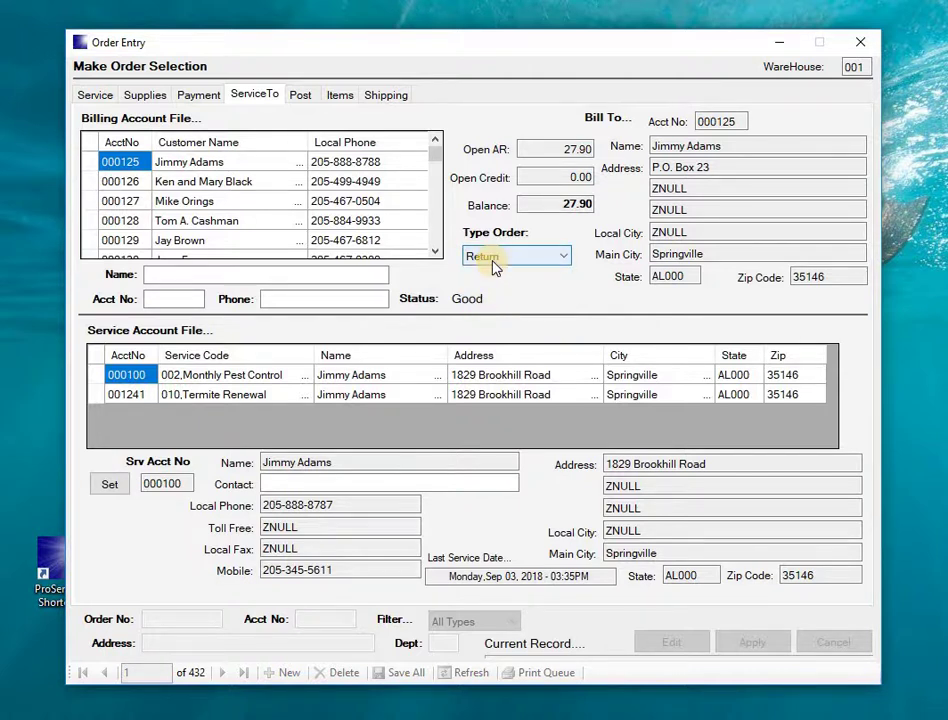
Step: Find the same customer by name and select their billing account and 003,Bi-Monthly Pest Control service account for the return
{"action": "left_click", "coordinate": [200, 276]}
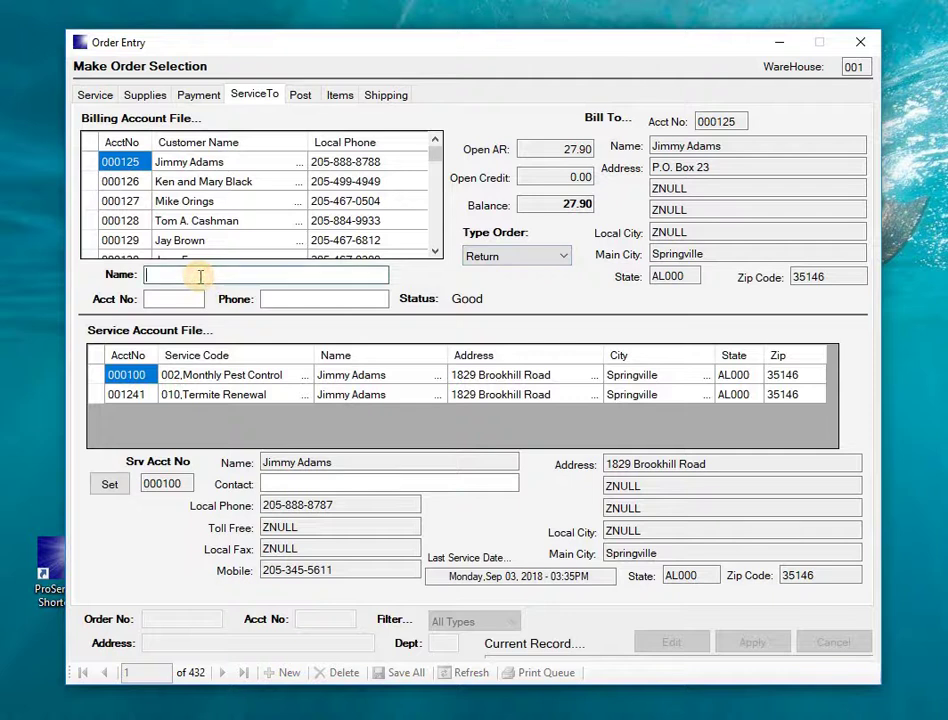
{"action": "type", "text": "K"}
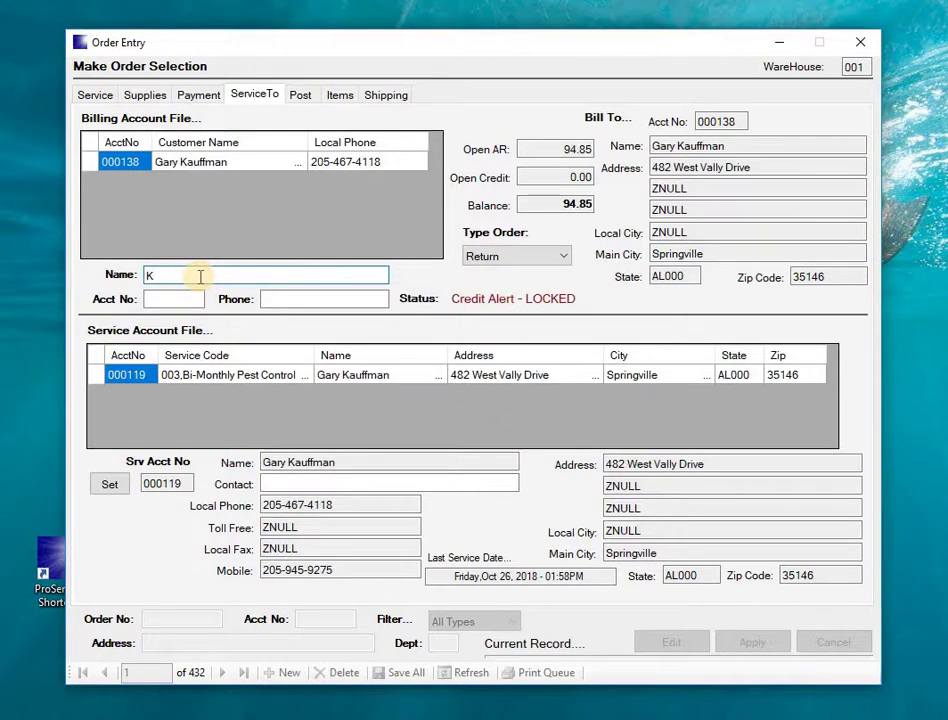
{"action": "left_click", "coordinate": [91, 168]}
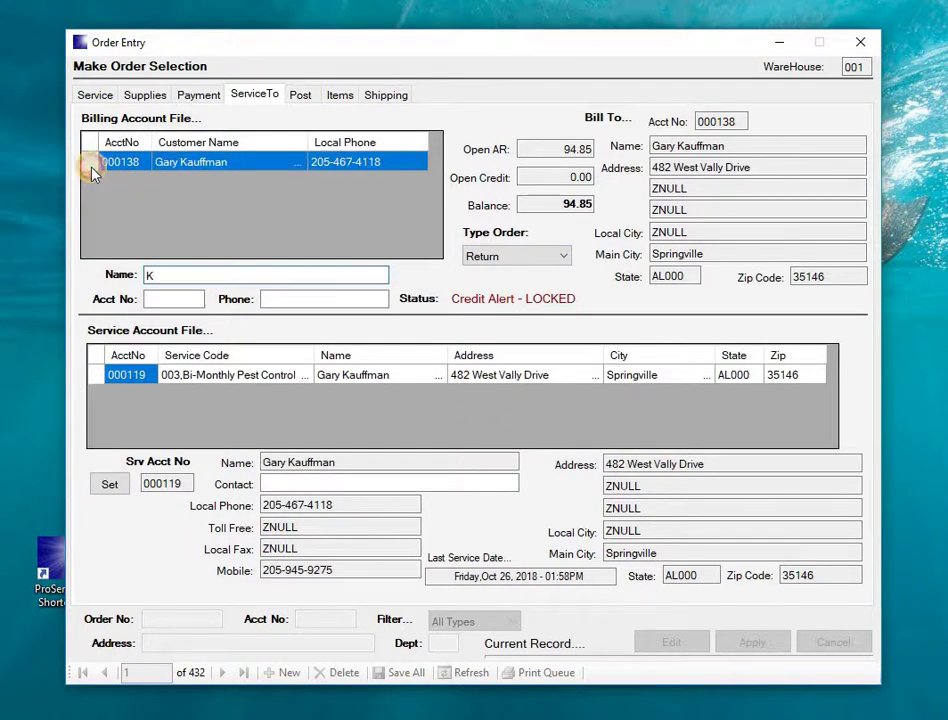
{"action": "left_click", "coordinate": [96, 377]}
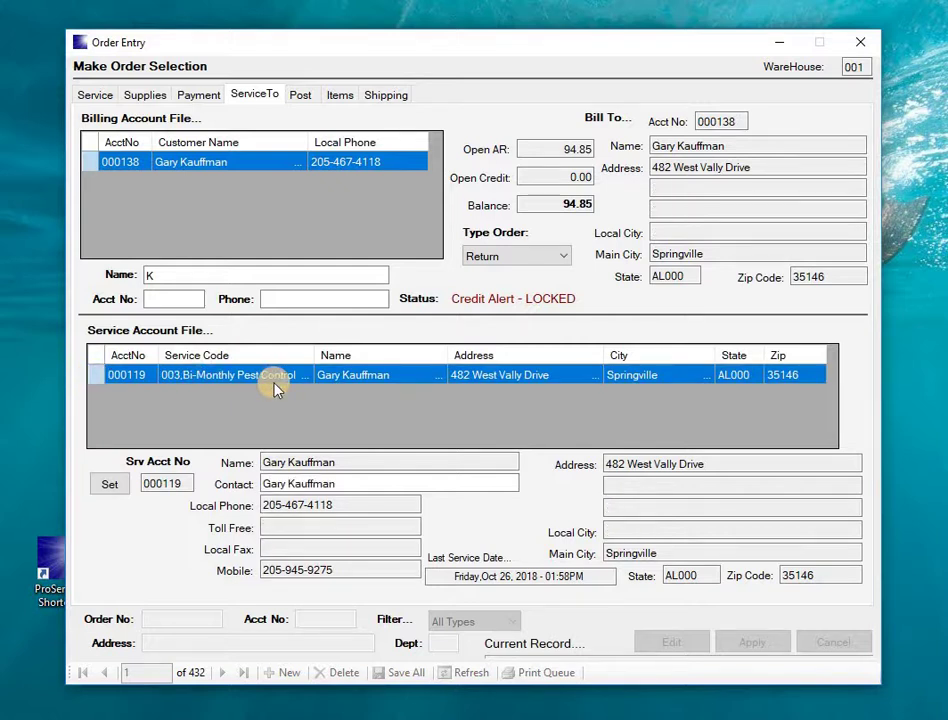
Step: Set the selected service account on the return and continue creating the order despite the credit alert lock
{"action": "left_click", "coordinate": [108, 488]}
{"action": "left_click", "coordinate": [535, 440]}
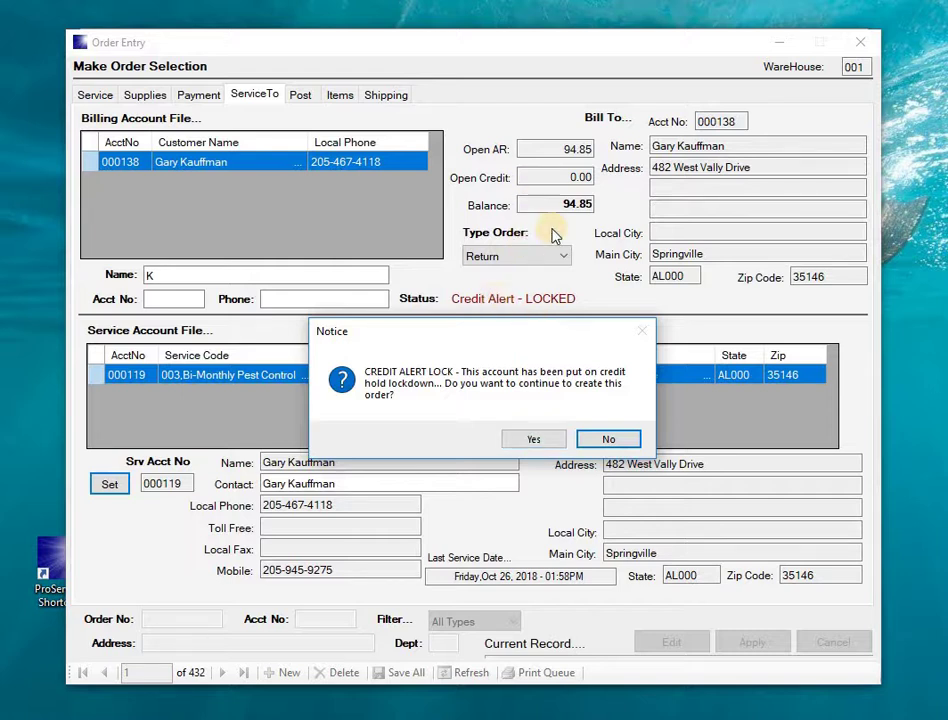
{"action": "left_click", "coordinate": [535, 440]}
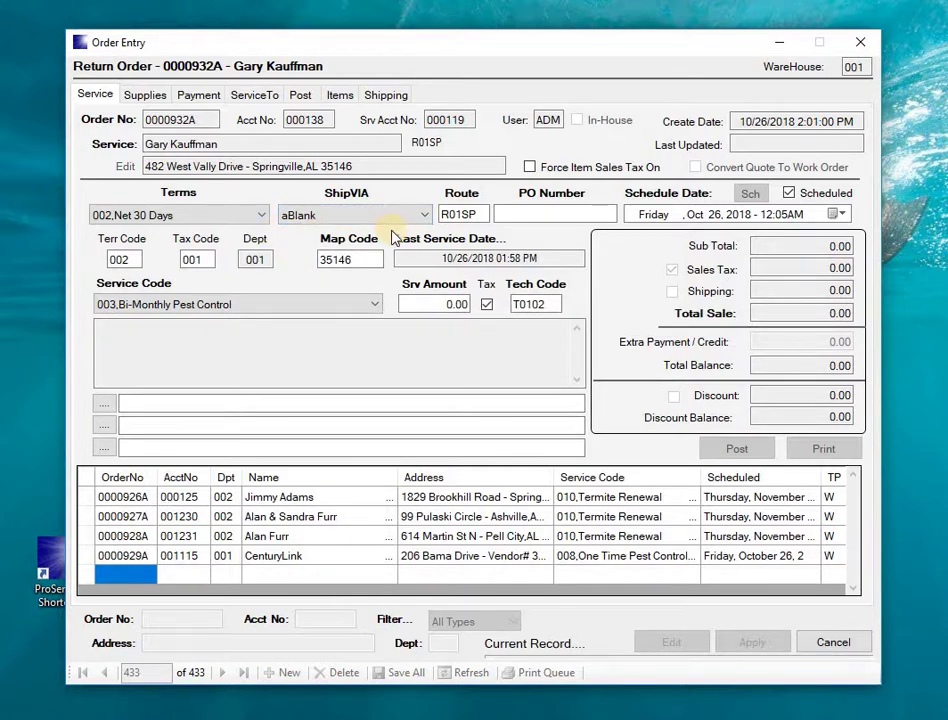
Step: Change the return order's service code to 008,One Time Pest Control and acknowledge the service code notice
{"action": "left_click", "coordinate": [373, 305]}
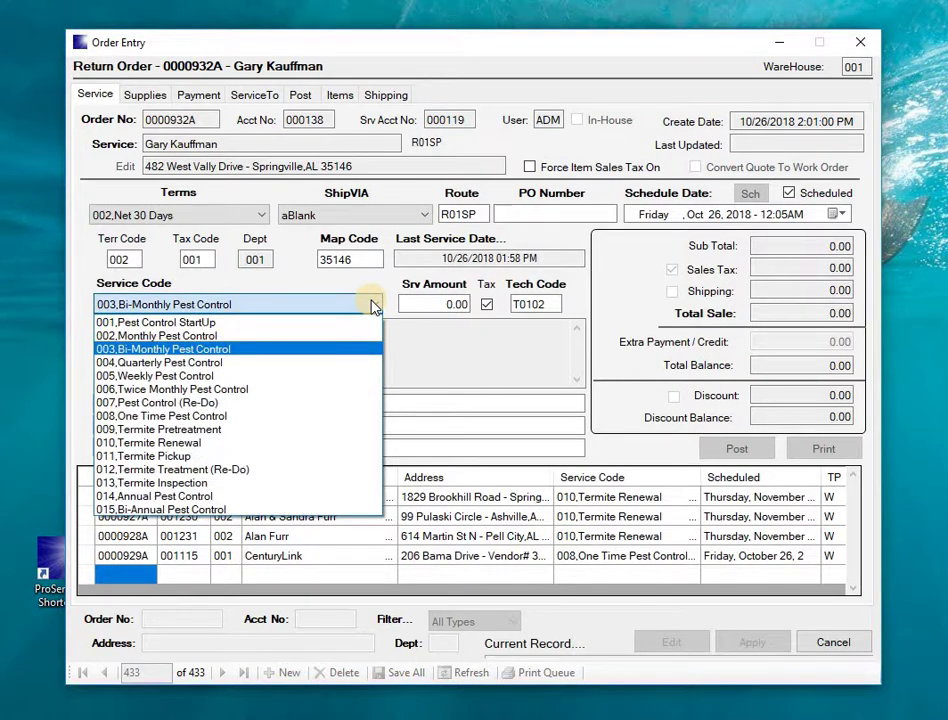
{"action": "left_click", "coordinate": [152, 416]}
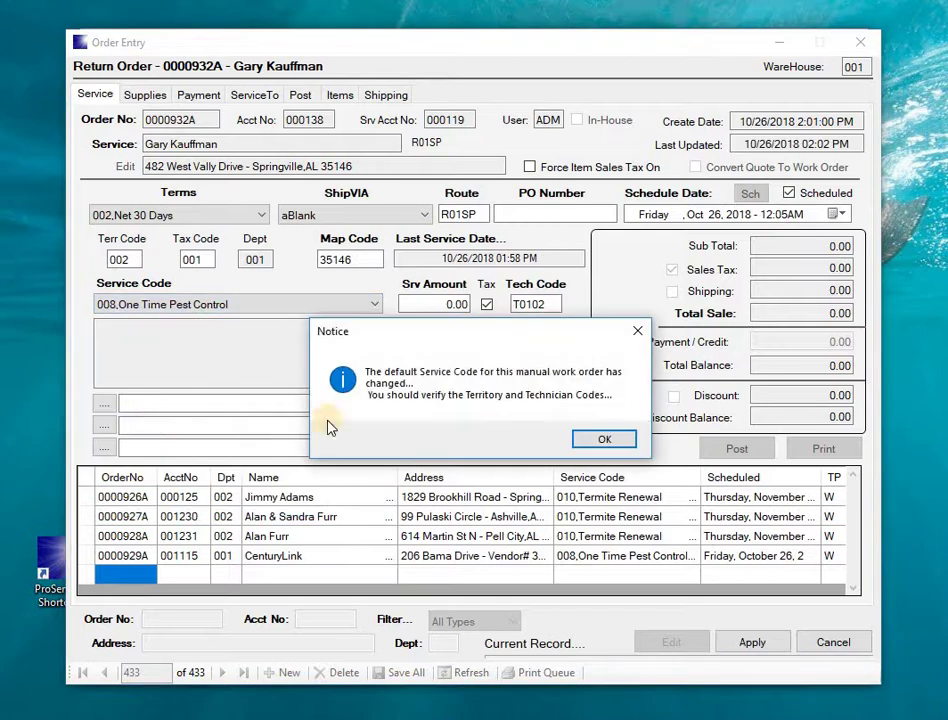
{"action": "left_click", "coordinate": [574, 438]}
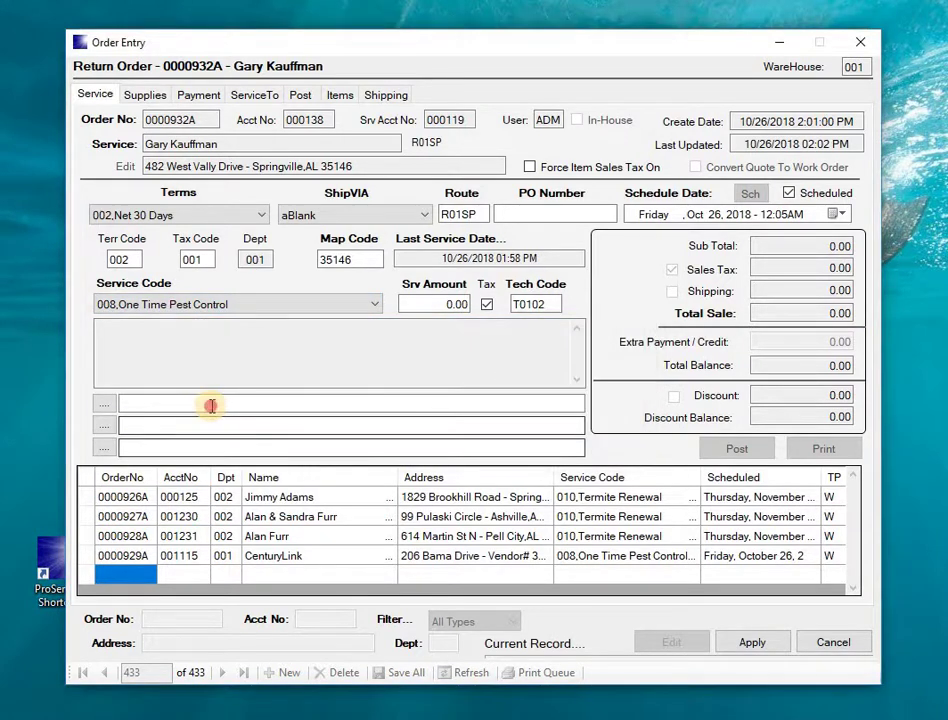
Step: Enter the comment "Rates in barn - Credit..." on the first comment line and set the service amount to 35
{"action": "left_click", "coordinate": [212, 405]}
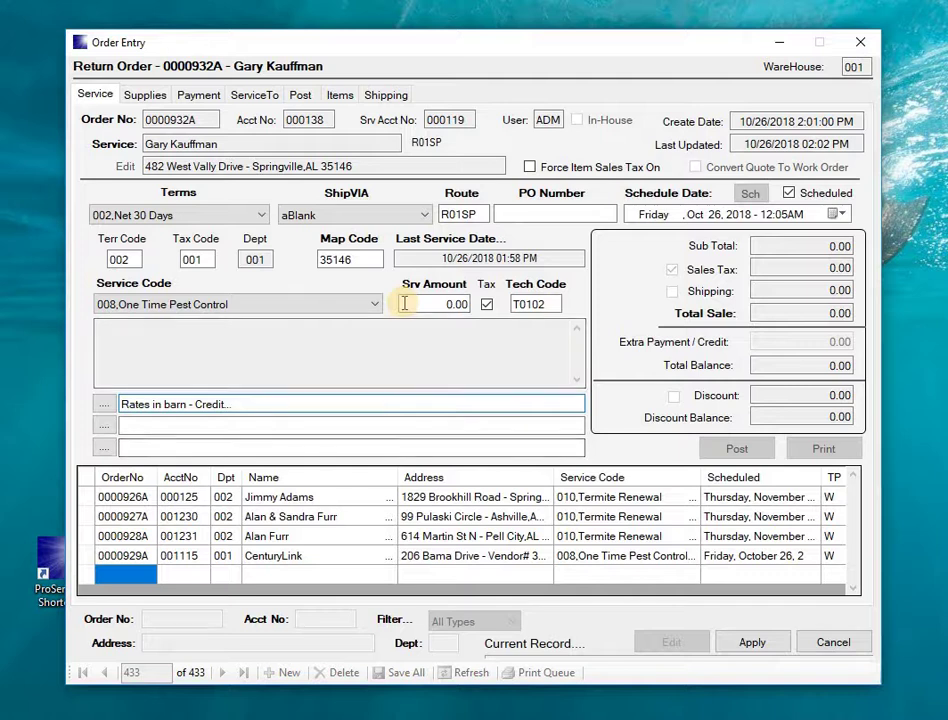
{"action": "left_click_drag", "start_coordinate": [406, 304], "coordinate": [490, 303]}
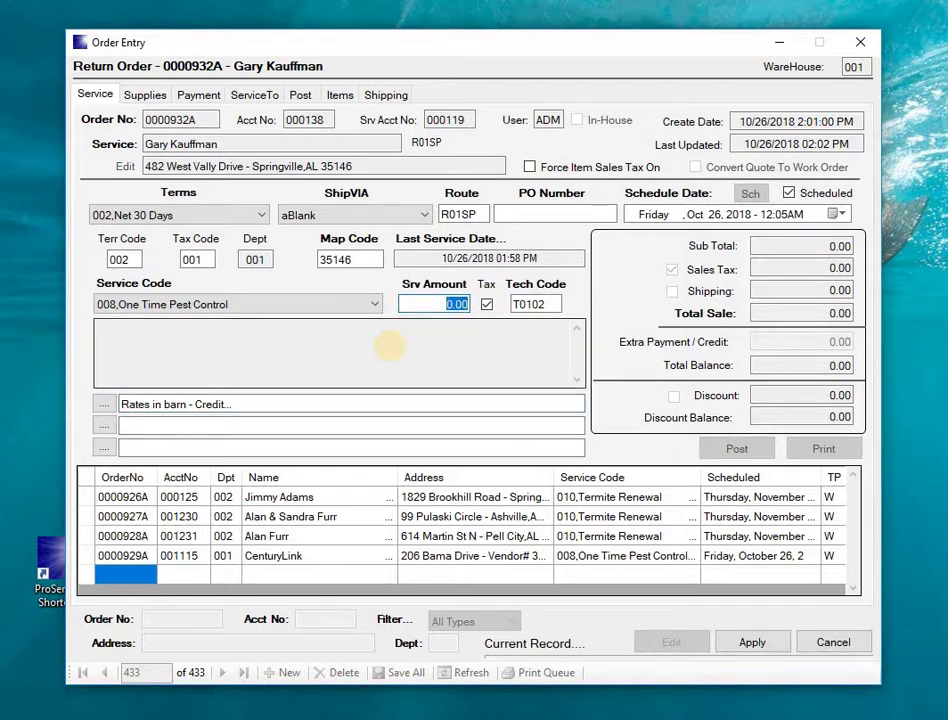
{"action": "type", "text": "3"}
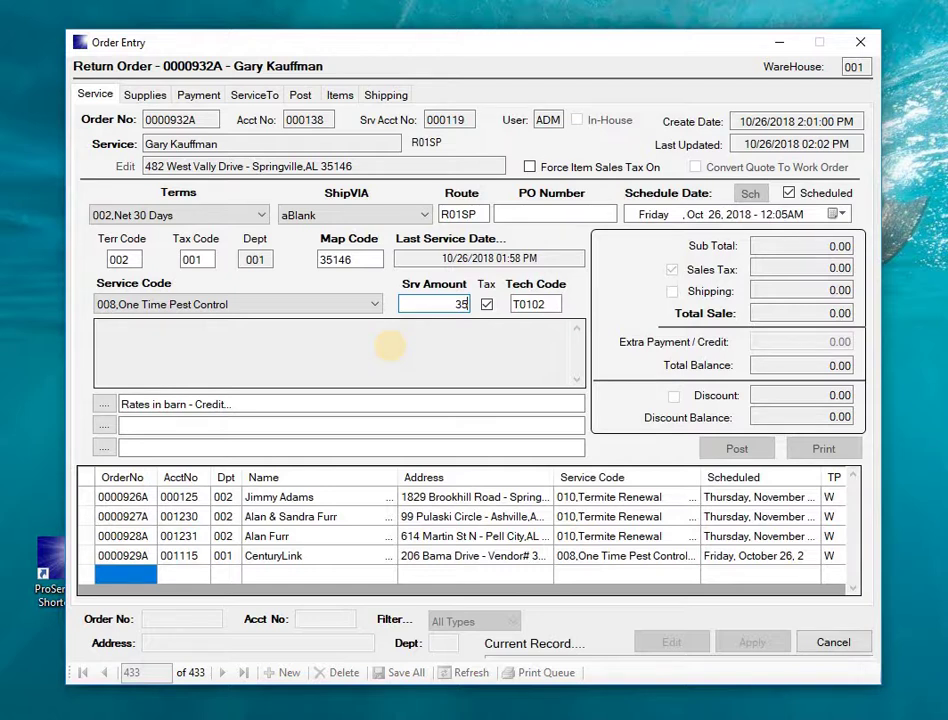
{"action": "type", "text": "5"}
{"action": "key", "text": "Tab"}
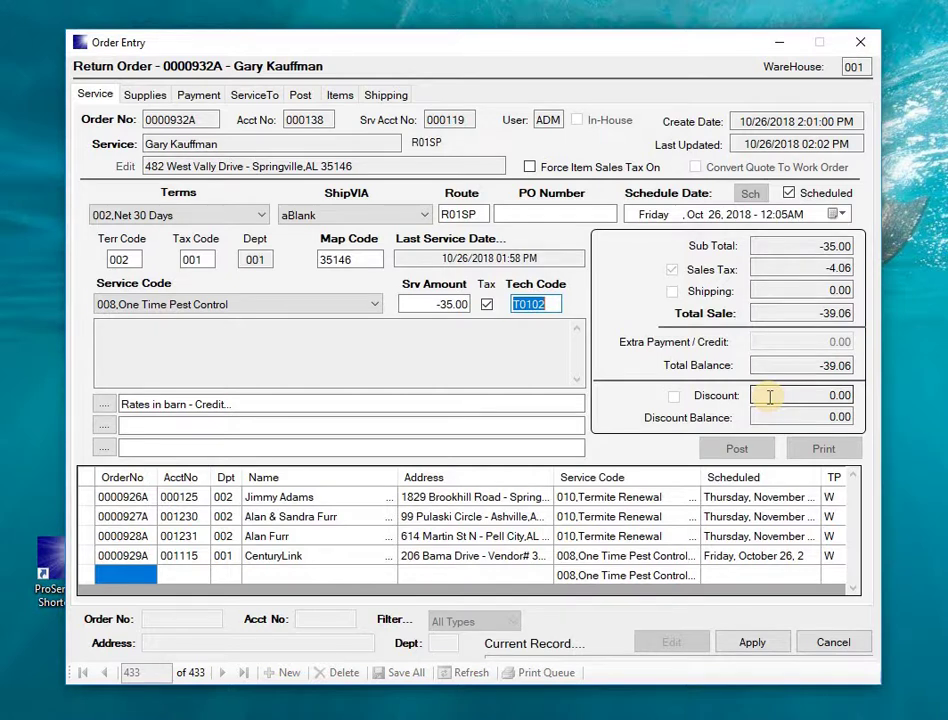
{"action": "key", "text": "Tab"}
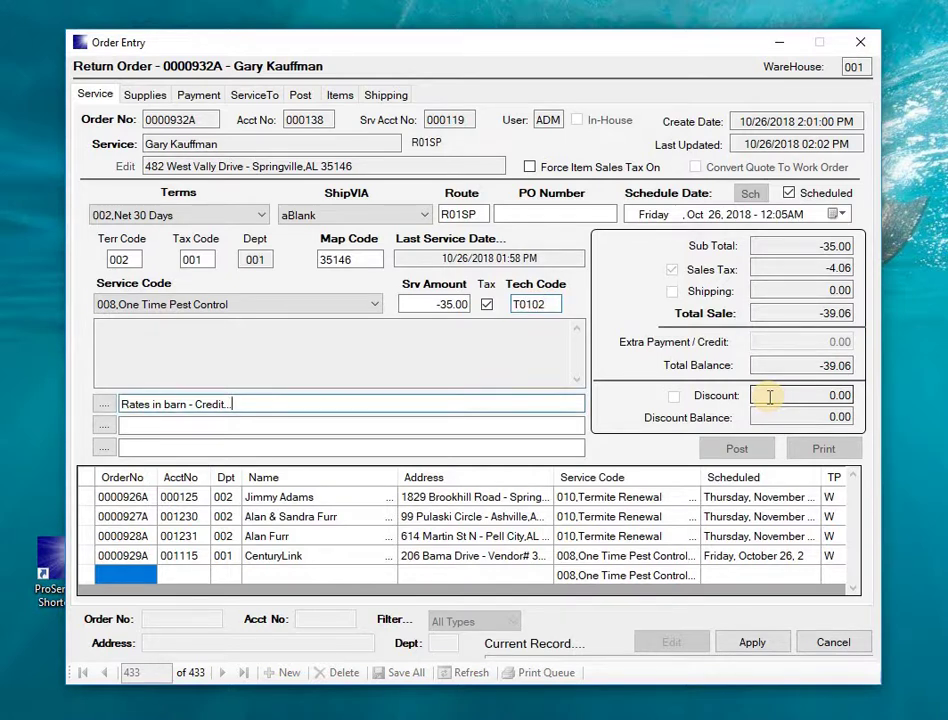
Step: Apply the new return order and save all changes to the database
{"action": "left_click", "coordinate": [763, 648]}
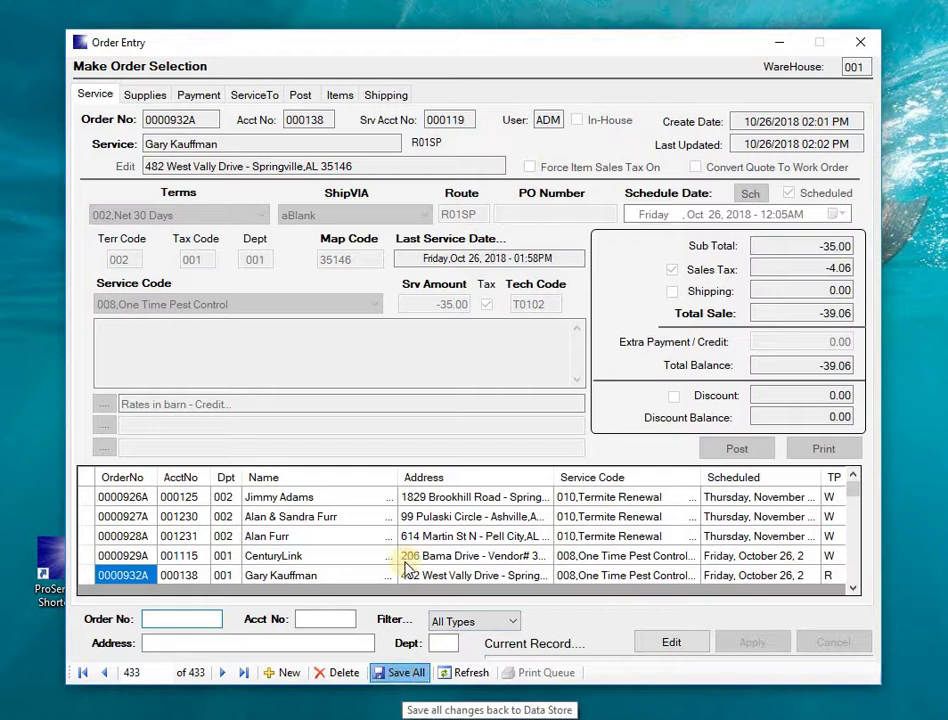
{"action": "left_click", "coordinate": [395, 672]}
{"action": "left_click", "coordinate": [514, 440]}
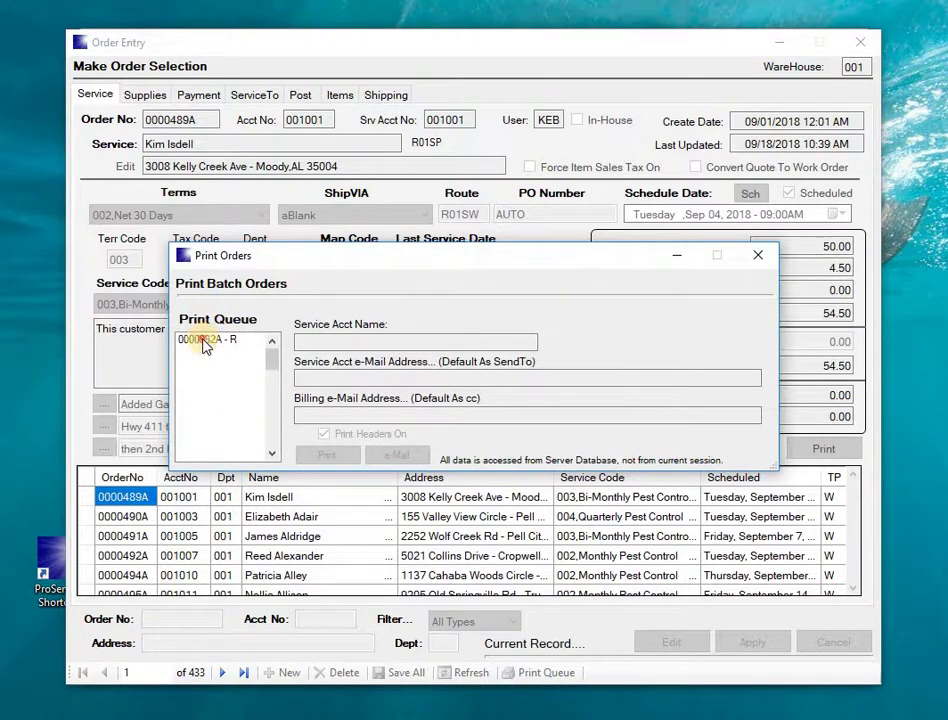
Step: Preview the queued return authorization down to its totals, and close the preview and the print queue
{"action": "left_click", "coordinate": [205, 340]}
{"action": "left_click", "coordinate": [305, 456]}
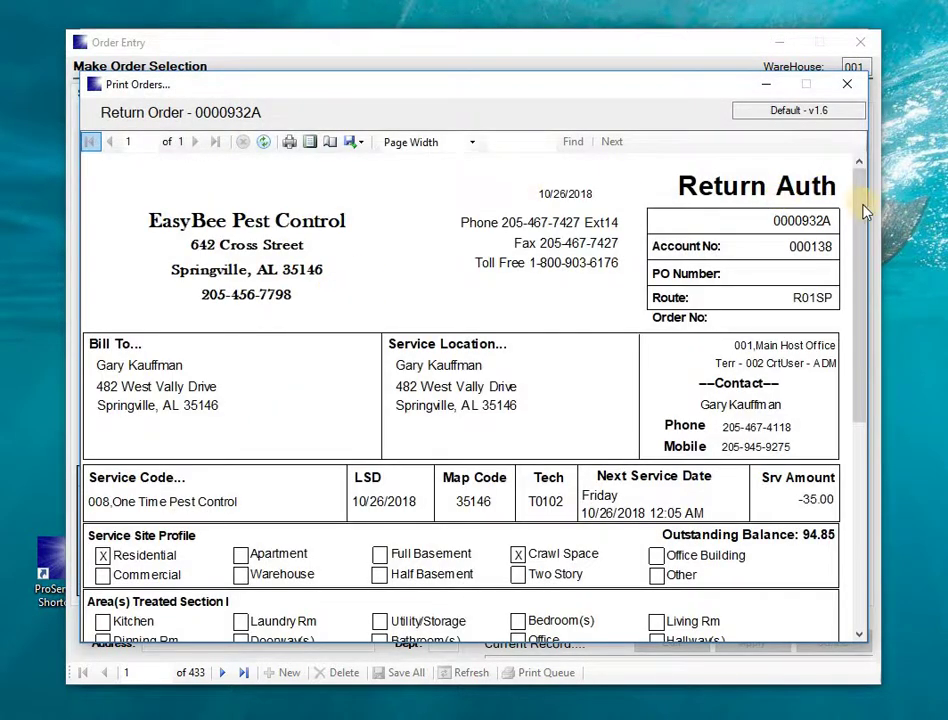
{"action": "left_click_drag", "start_coordinate": [859, 313], "coordinate": [810, 449]}
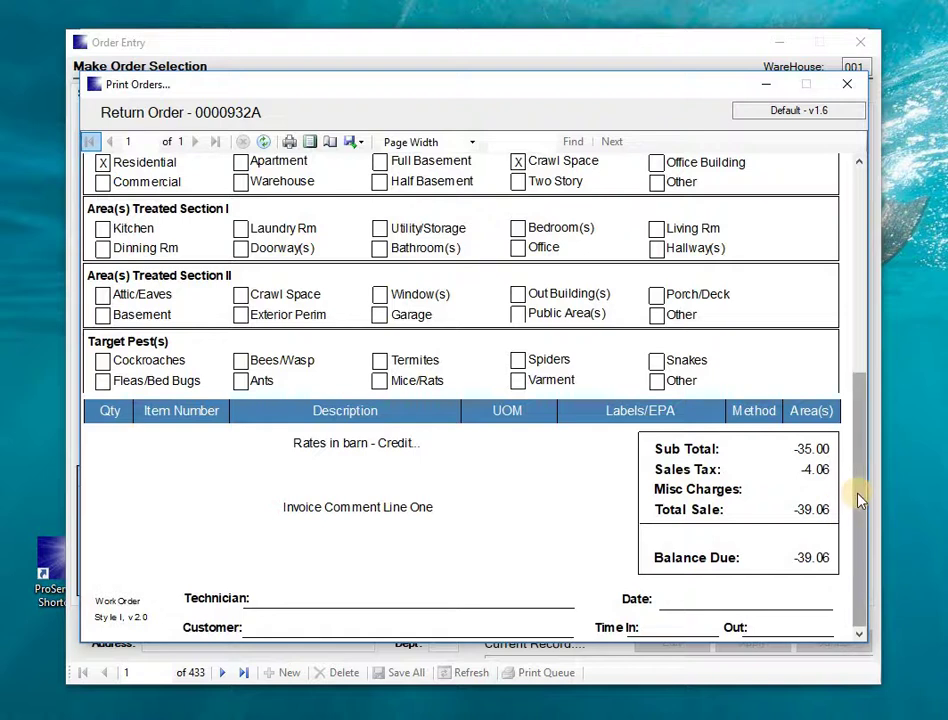
{"action": "left_click_drag", "start_coordinate": [859, 440], "coordinate": [857, 258]}
{"action": "left_click", "coordinate": [850, 85]}
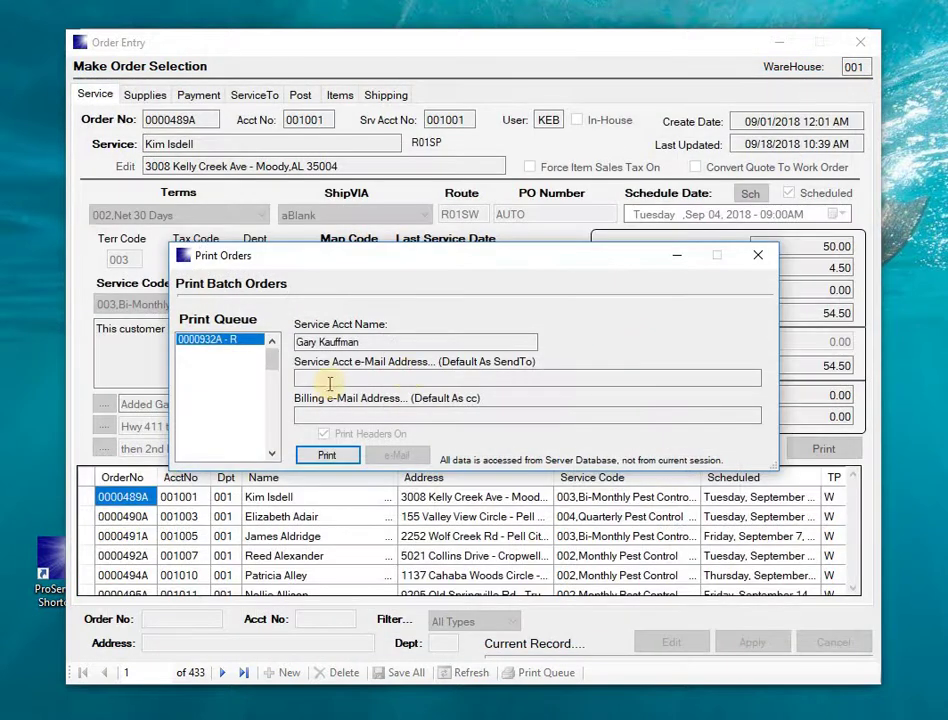
{"action": "left_click", "coordinate": [760, 258]}
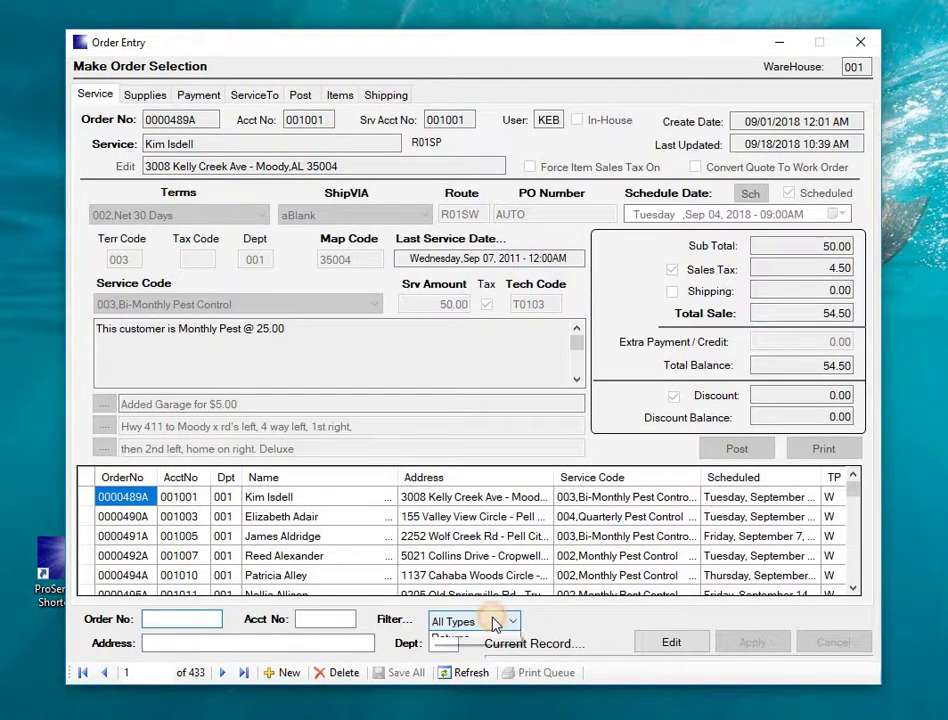
Step: Filter the orders to Returns, open the customer's return order for editing and start posting it
{"action": "left_click", "coordinate": [493, 622]}
{"action": "left_click", "coordinate": [452, 693]}
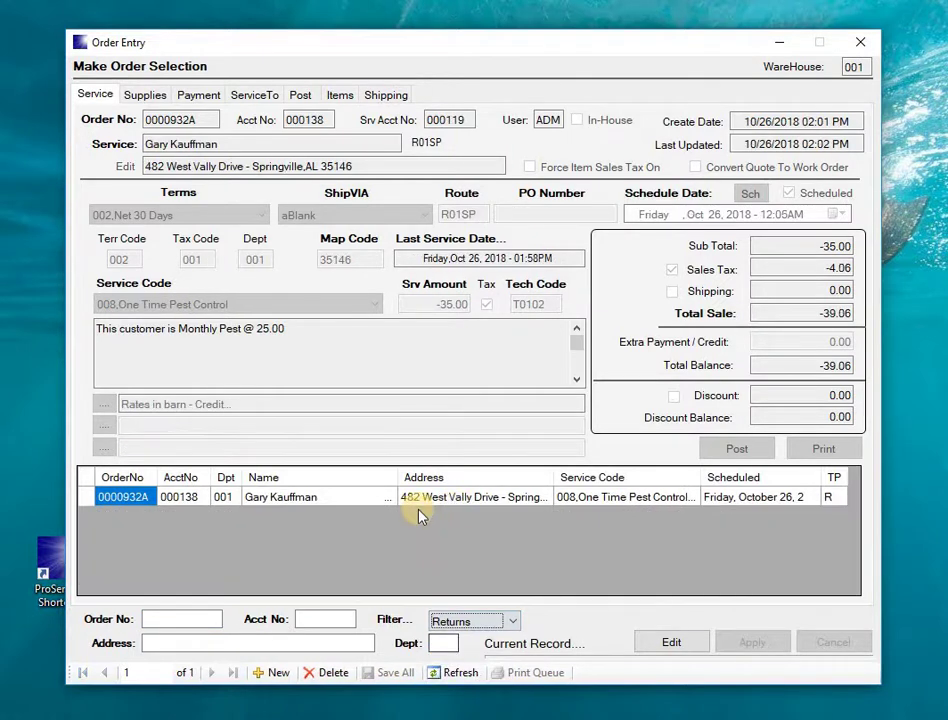
{"action": "double_click", "coordinate": [86, 505]}
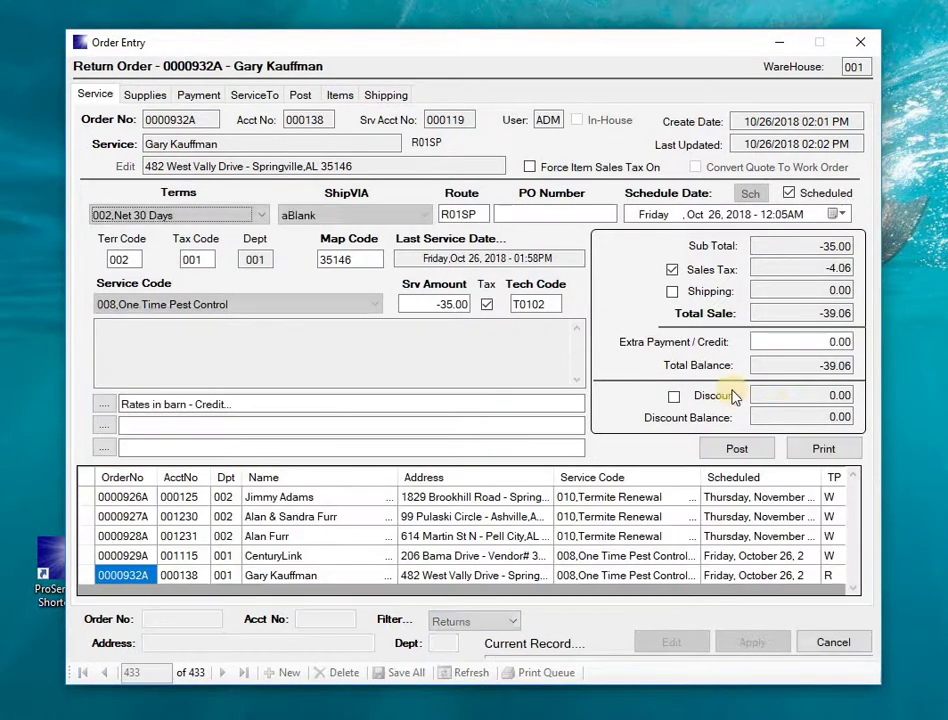
{"action": "left_click", "coordinate": [724, 452]}
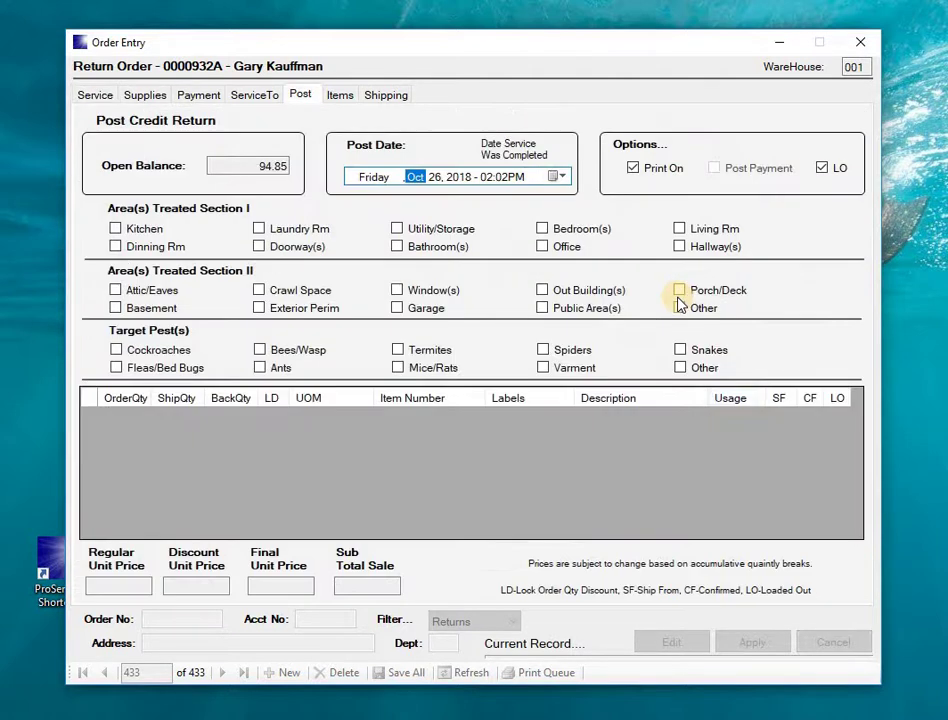
Step: Mark Out Building(s) as the treated area and Mice/Rats as the target pest for the credit return
{"action": "key", "text": "Tab"}
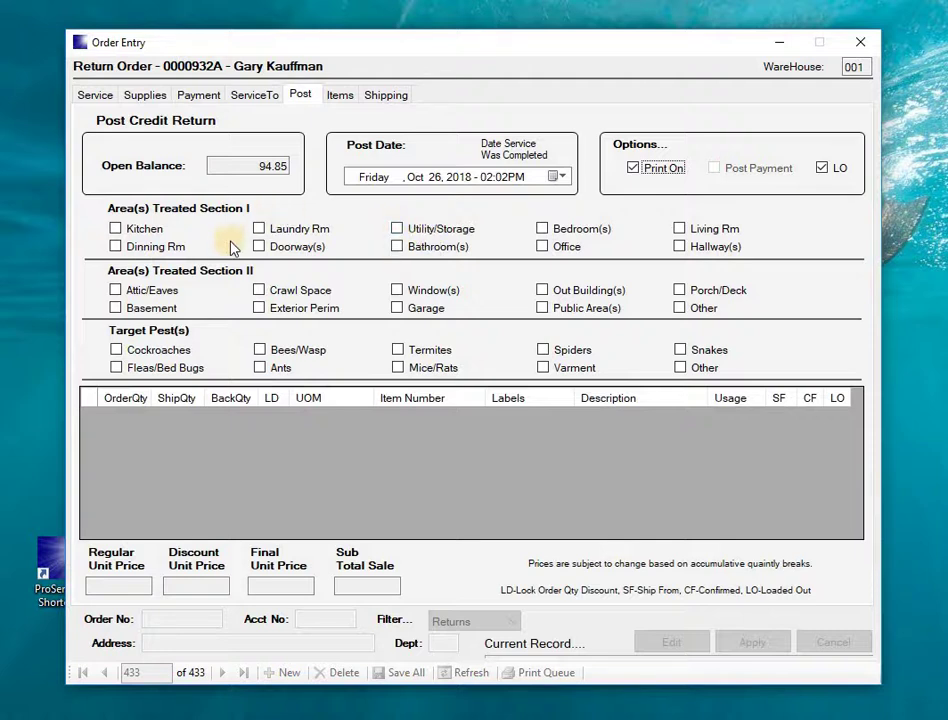
{"action": "left_click", "coordinate": [543, 290]}
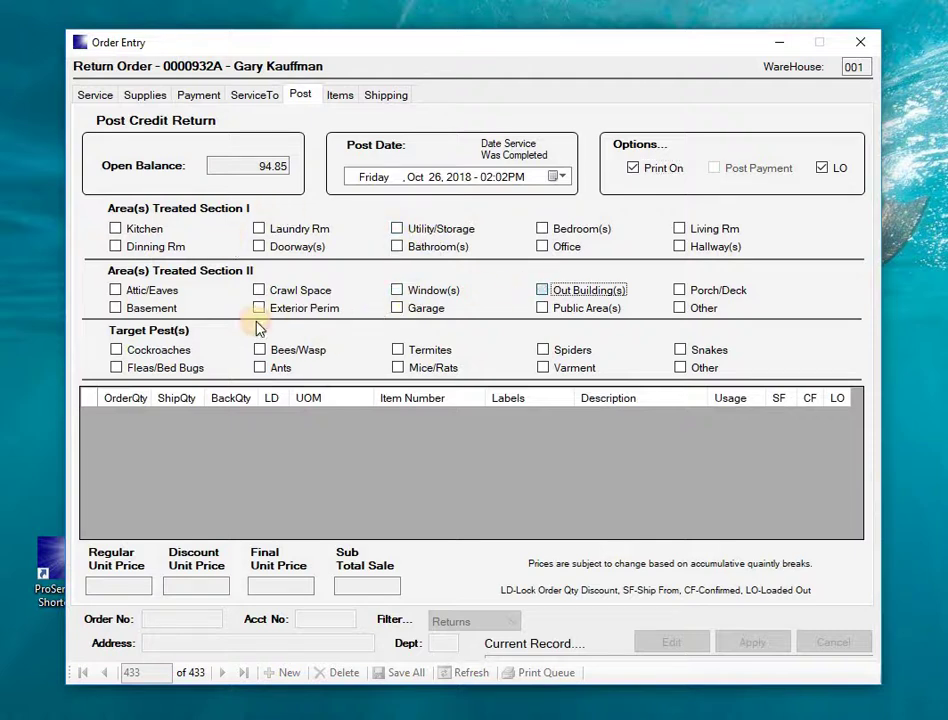
{"action": "left_click", "coordinate": [396, 367]}
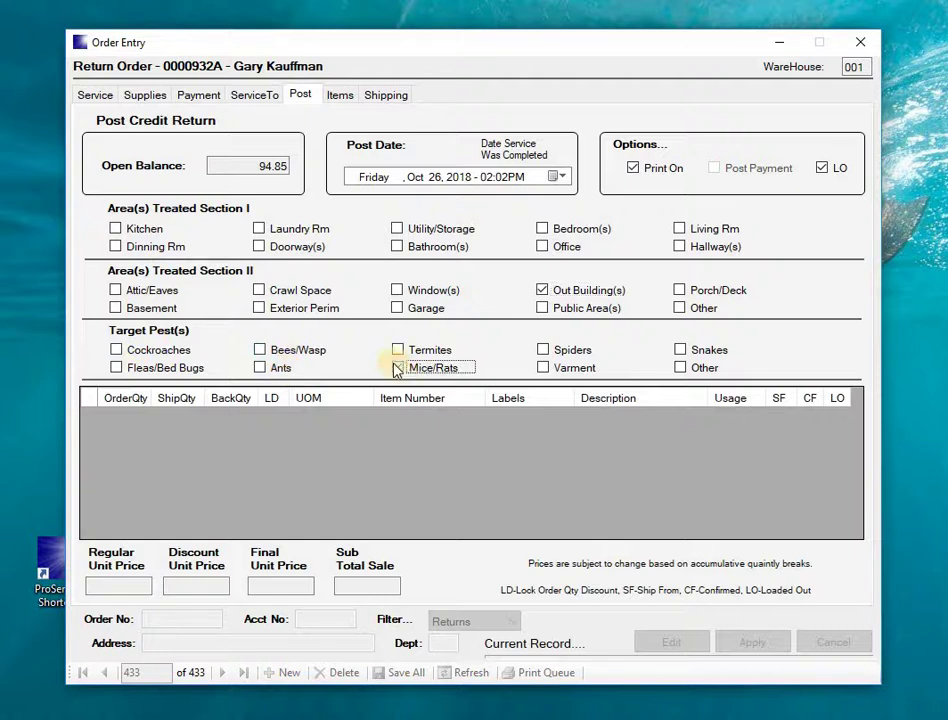
Step: Apply the return order's posting and save all changes to the live database
{"action": "left_click", "coordinate": [97, 99]}
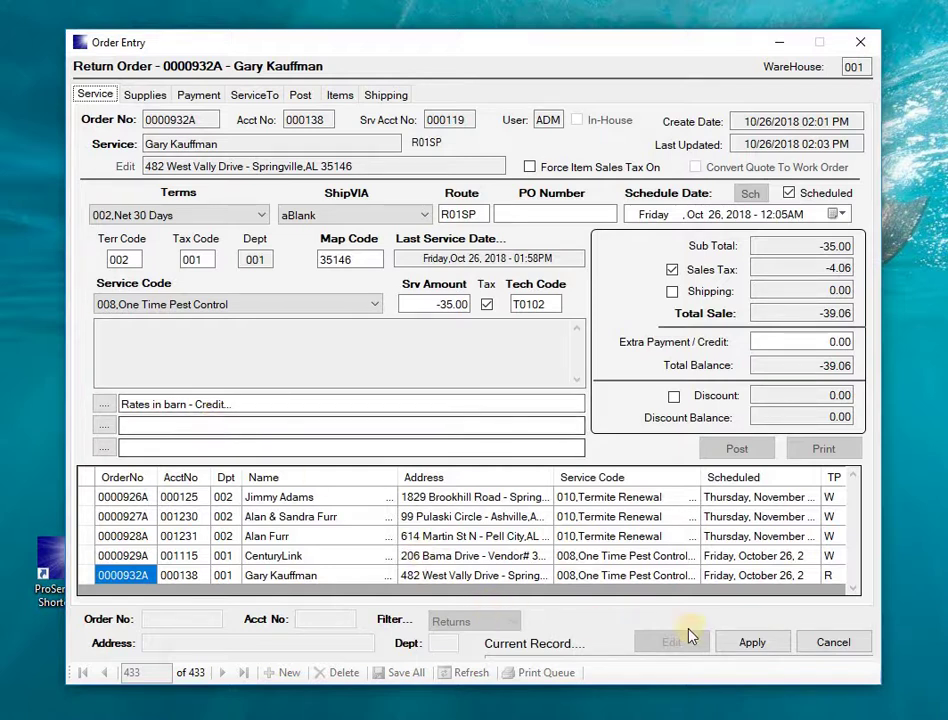
{"action": "left_click", "coordinate": [727, 650]}
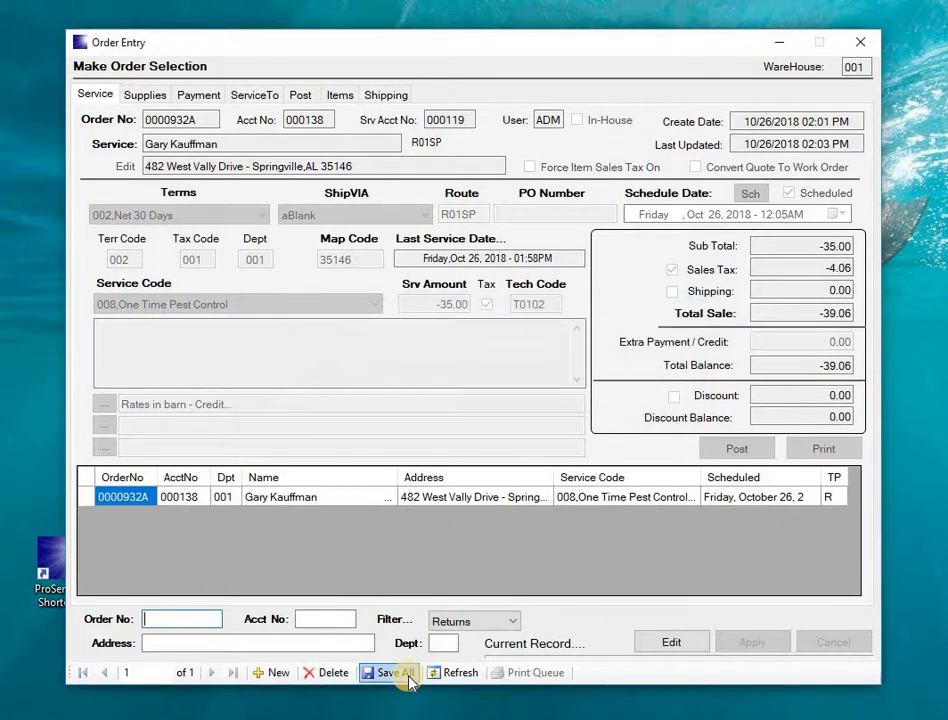
{"action": "left_click", "coordinate": [394, 673]}
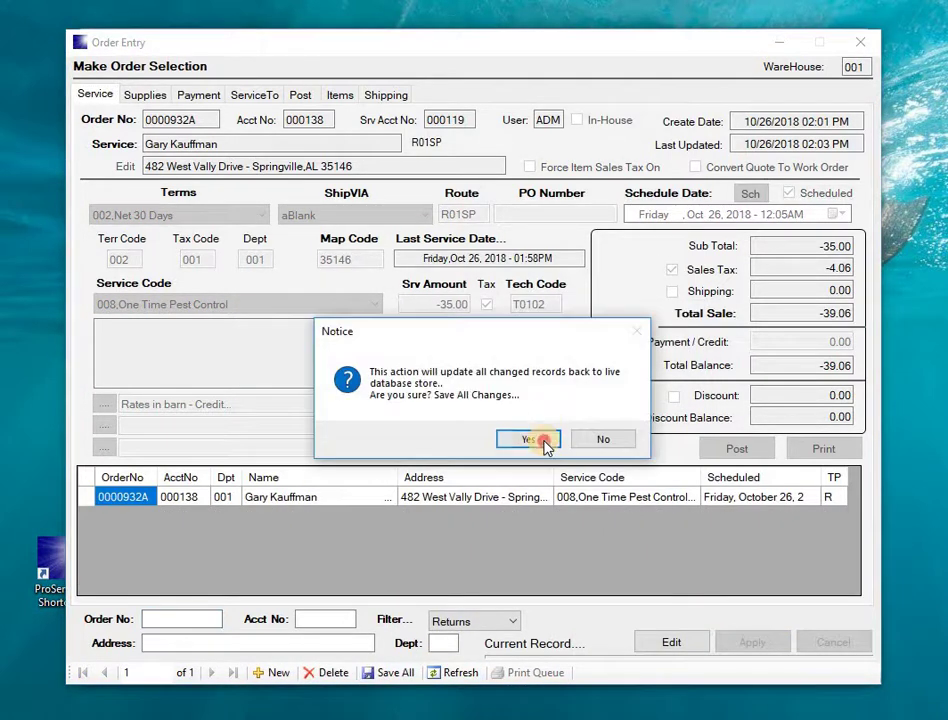
{"action": "left_click", "coordinate": [544, 440]}
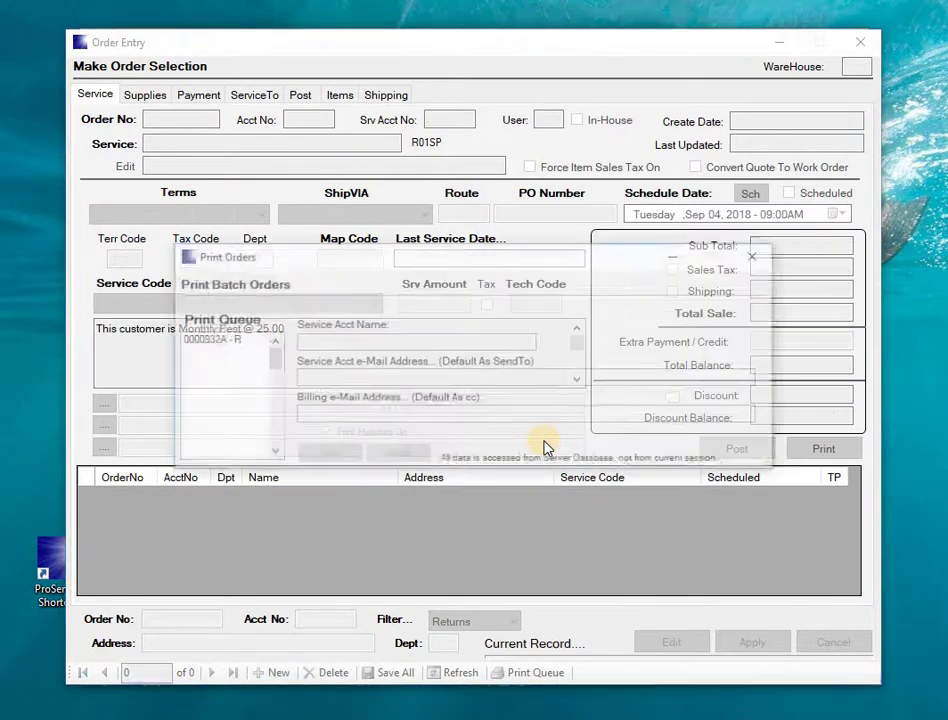
Step: Preview the posted return credit from the print queue down to its balance due, and close both windows
{"action": "left_click", "coordinate": [195, 339]}
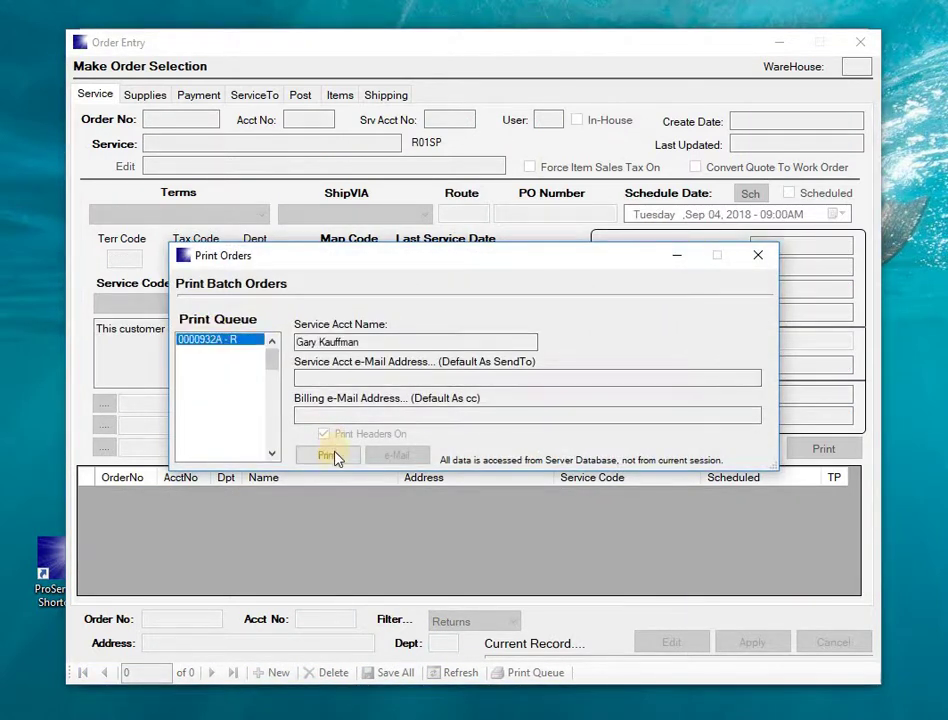
{"action": "left_click", "coordinate": [329, 457]}
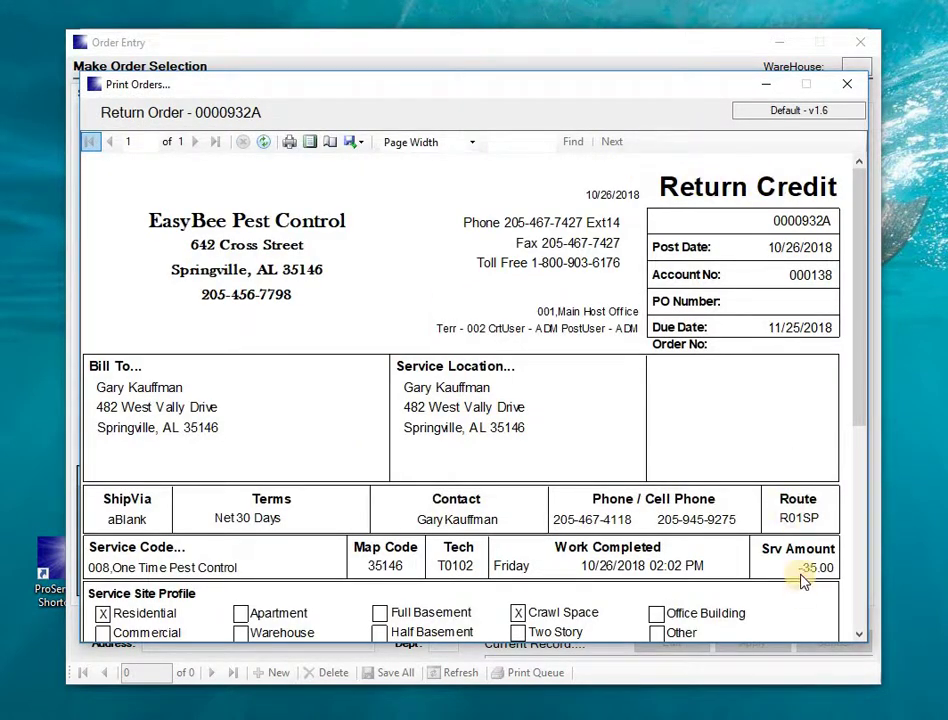
{"action": "left_click", "coordinate": [860, 368]}
{"action": "left_click_drag", "start_coordinate": [860, 368], "coordinate": [825, 554]}
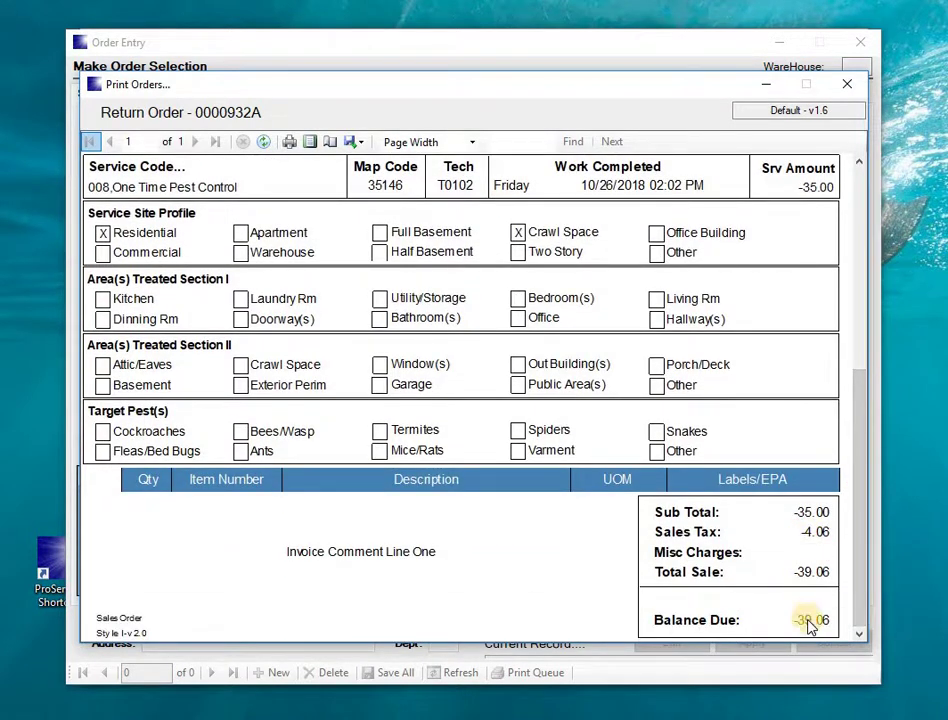
{"action": "left_click", "coordinate": [845, 85]}
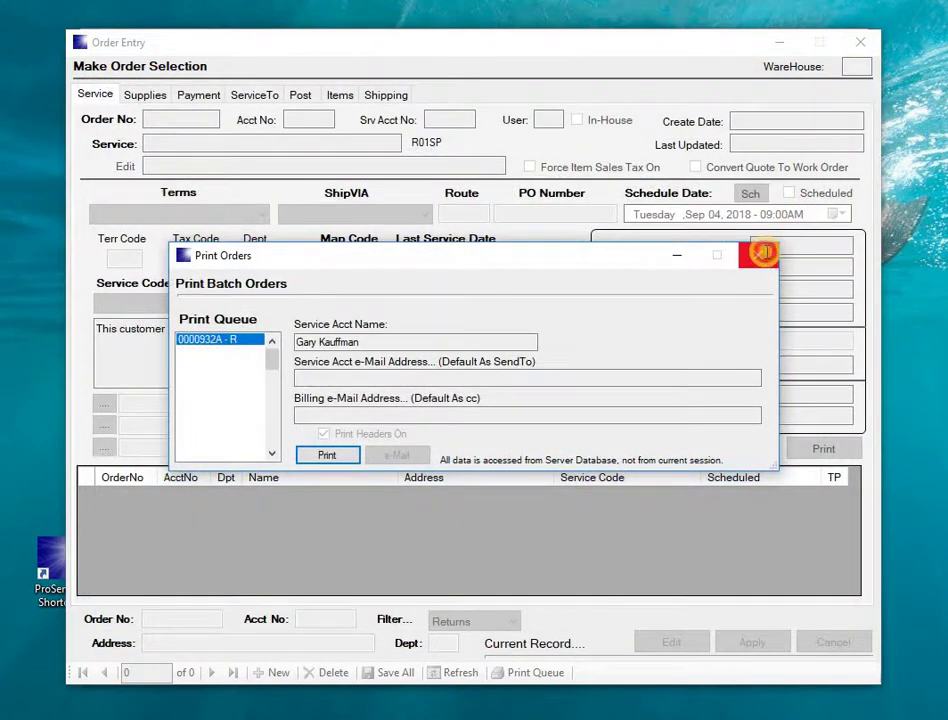
{"action": "left_click", "coordinate": [763, 254]}
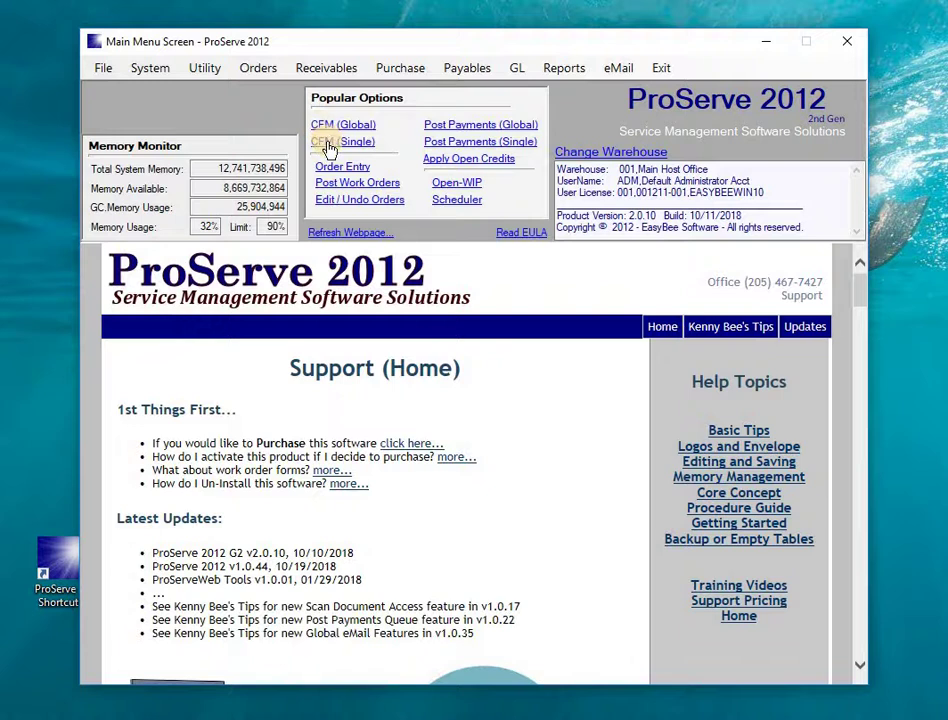
Step: Look up the customer by name in single customer file maintenance and show the account's open invoices and credits in aging
{"action": "left_click", "coordinate": [330, 143]}
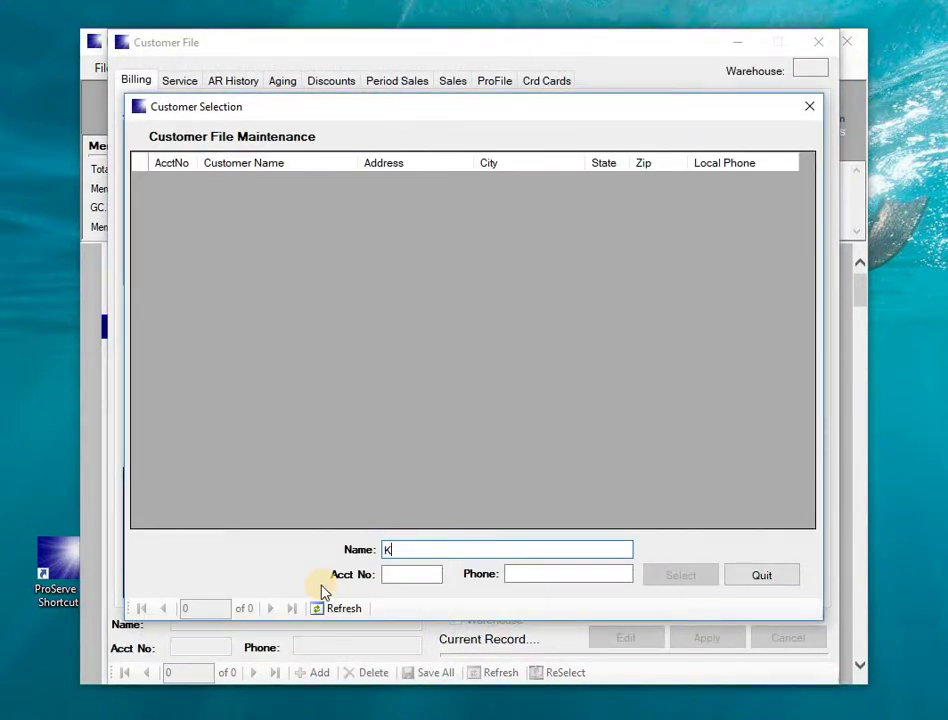
{"action": "type", "text": "K"}
{"action": "key", "text": "Return"}
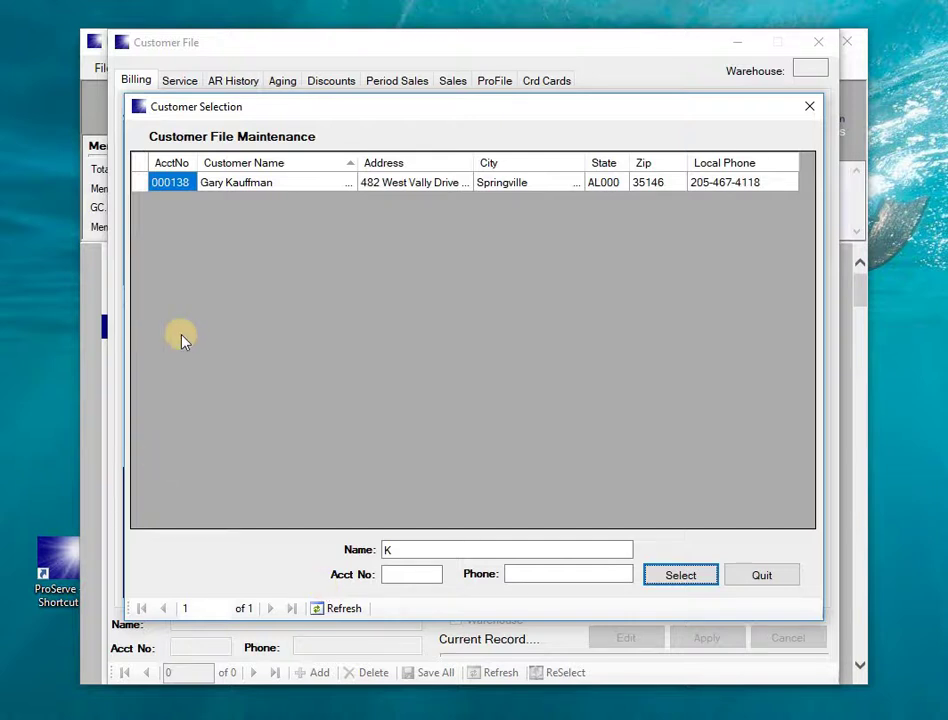
{"action": "key", "text": "Return"}
{"action": "key", "text": "Return"}
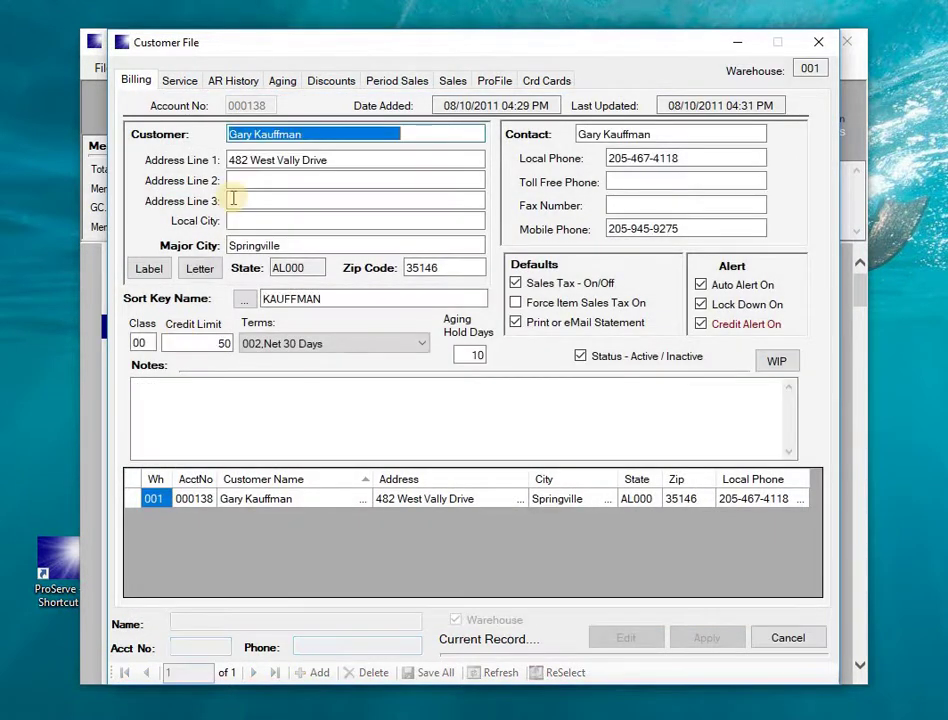
{"action": "left_click", "coordinate": [280, 84]}
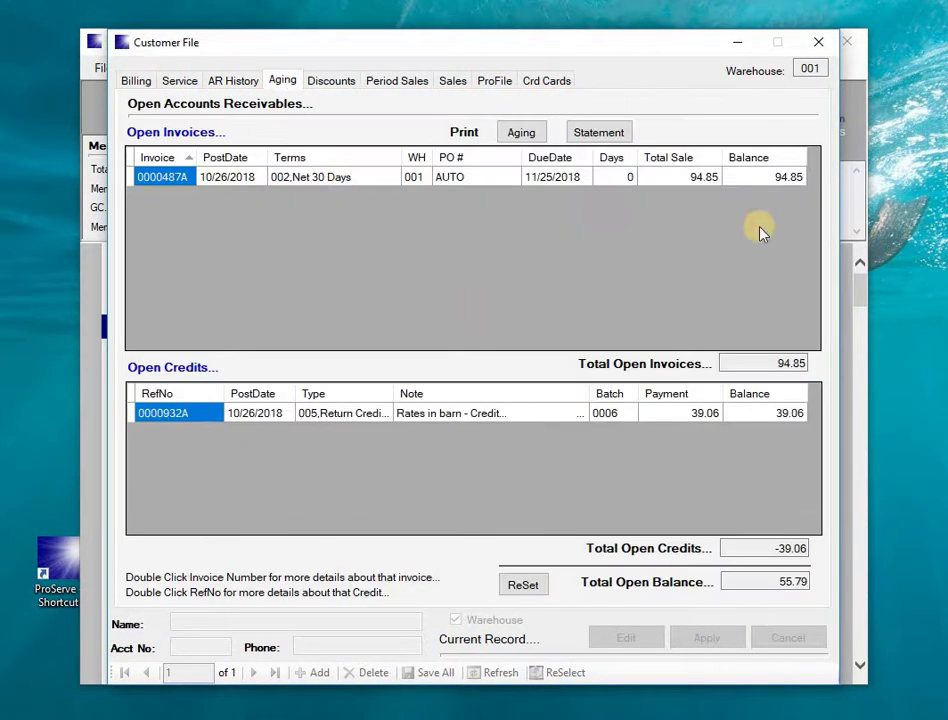
Step: Review the open invoice balance, the return credit balance and the total open balance in aging, and close the customer file
{"action": "left_click", "coordinate": [757, 188]}
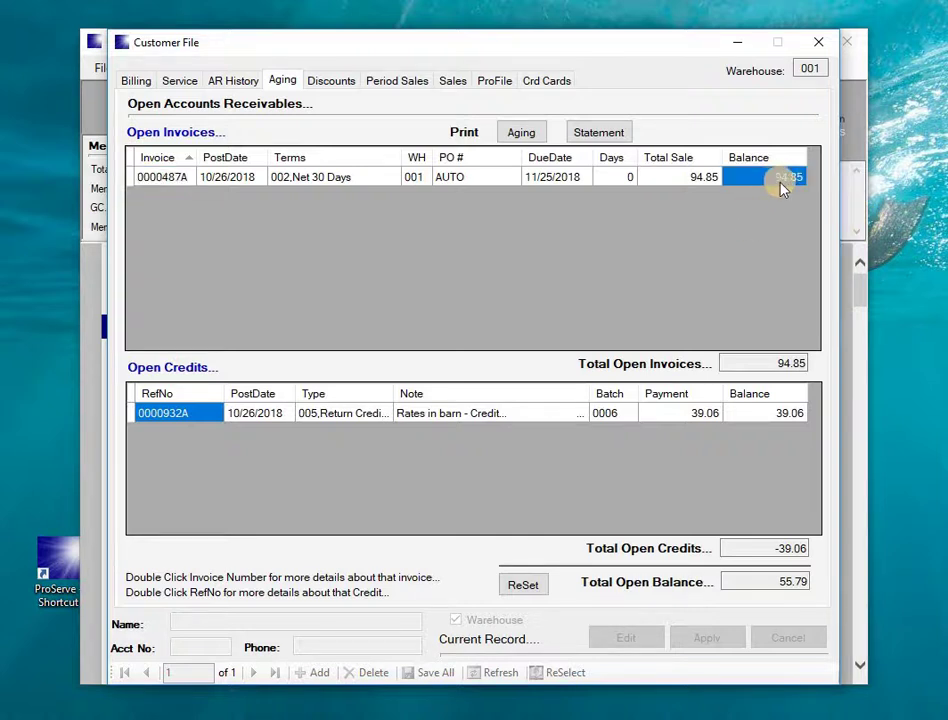
{"action": "left_click", "coordinate": [763, 413]}
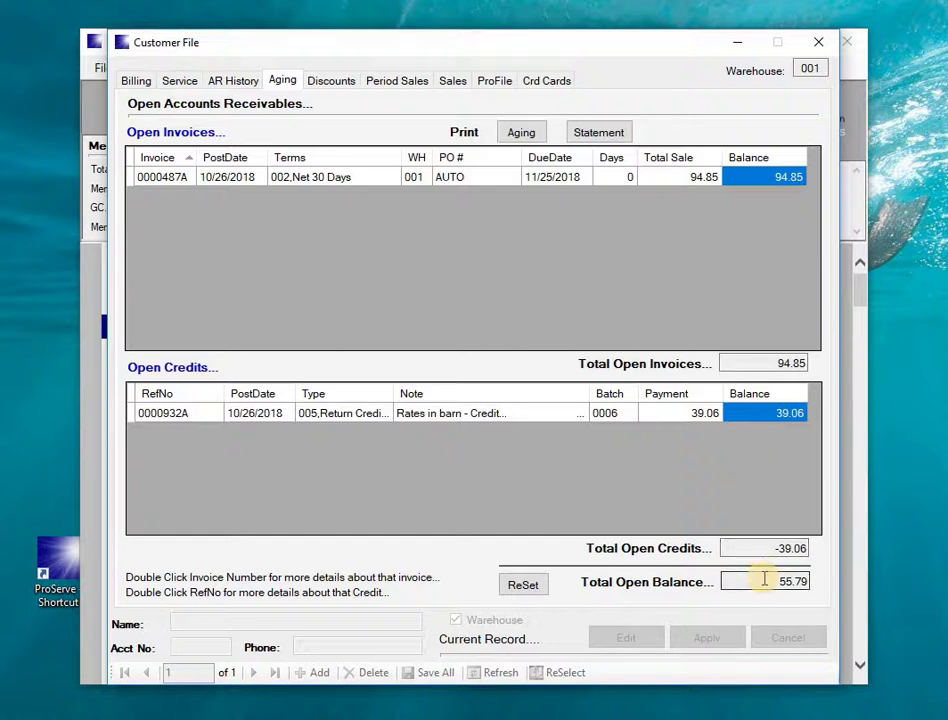
{"action": "left_click_drag", "start_coordinate": [764, 580], "coordinate": [815, 579]}
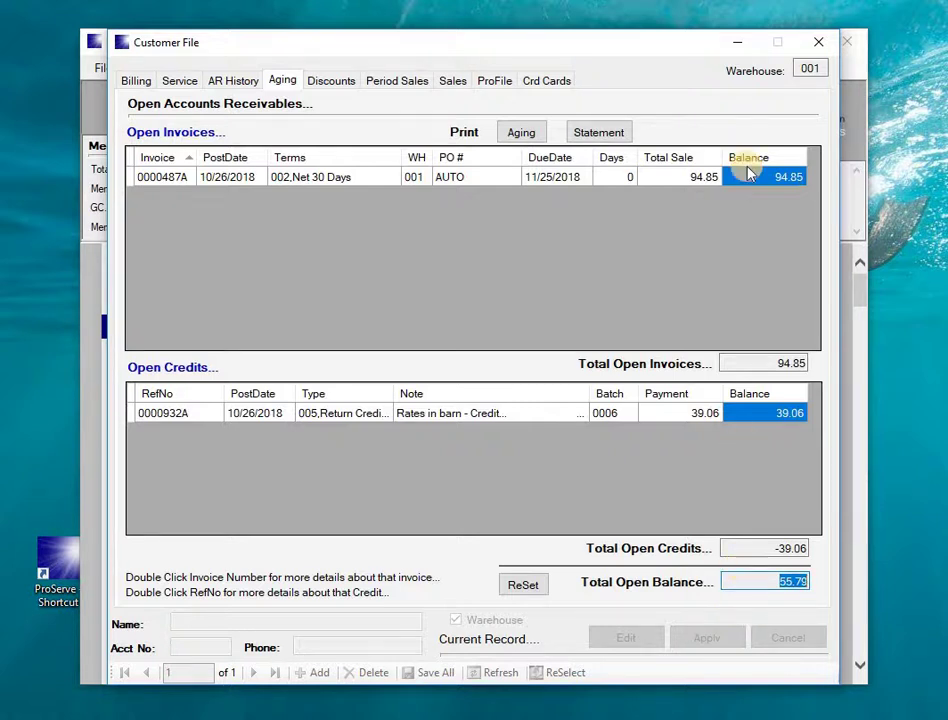
{"action": "left_click", "coordinate": [817, 49]}
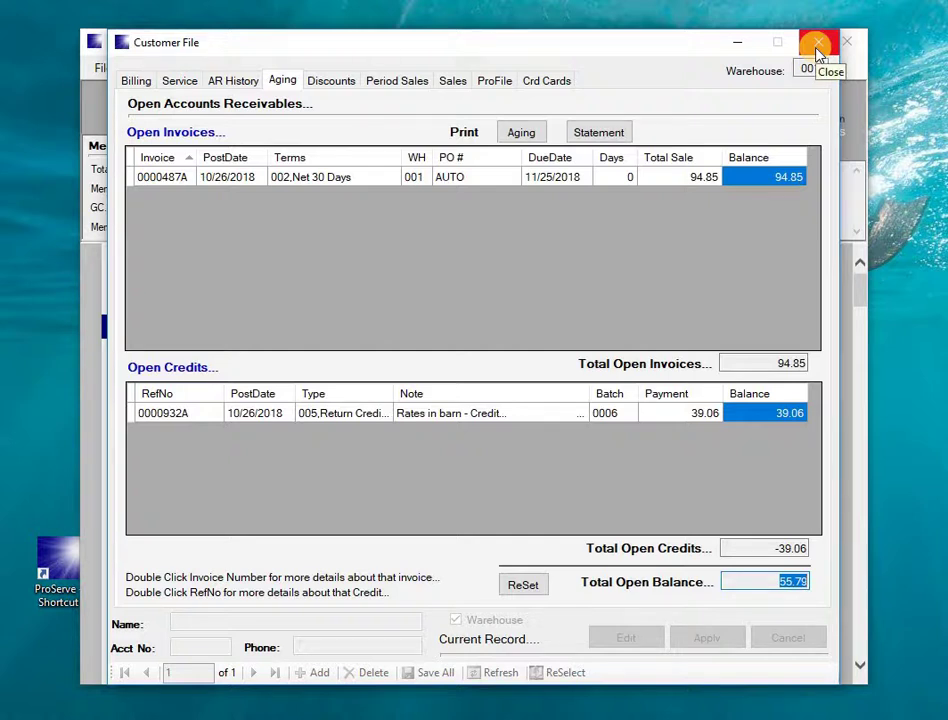
{"action": "left_click", "coordinate": [817, 49]}
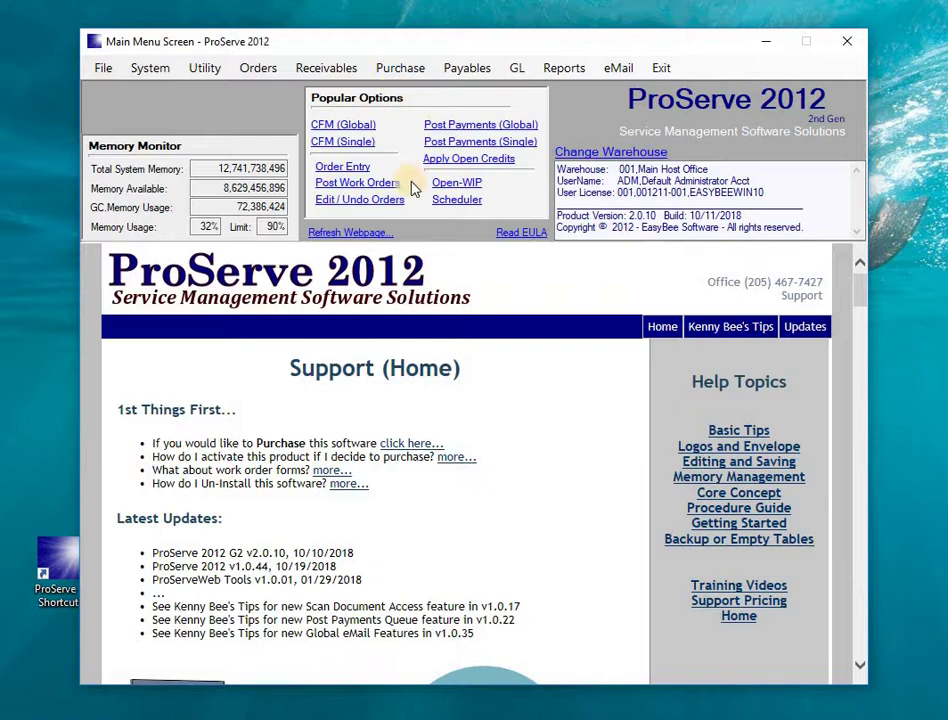
Step: Start a single-customer payment posting and look up the same customer by name
{"action": "left_click", "coordinate": [455, 143]}
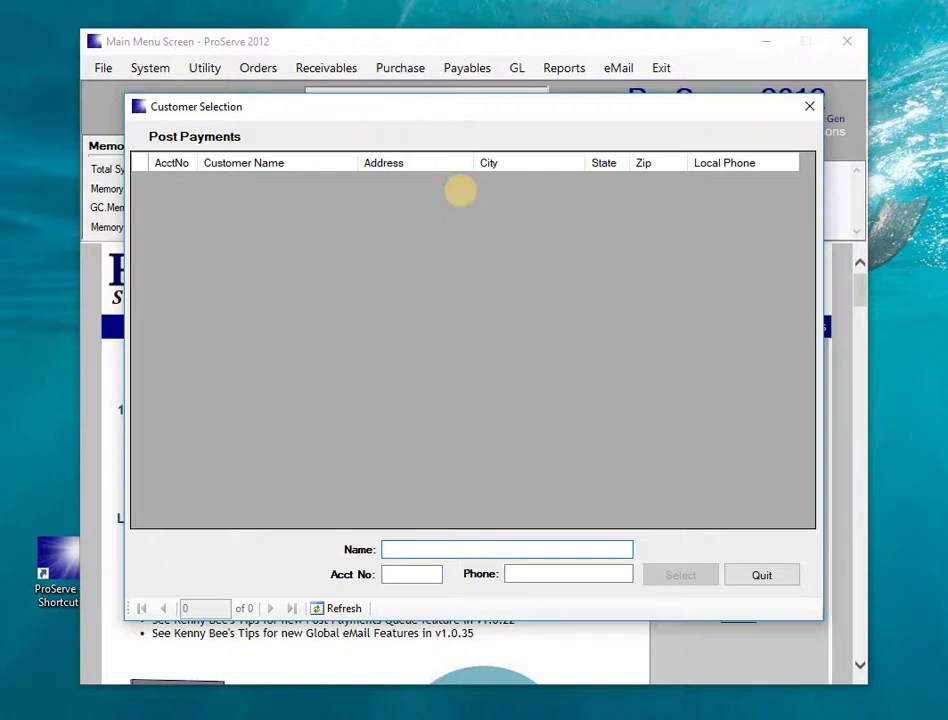
{"action": "type", "text": "K"}
{"action": "key", "text": "Return"}
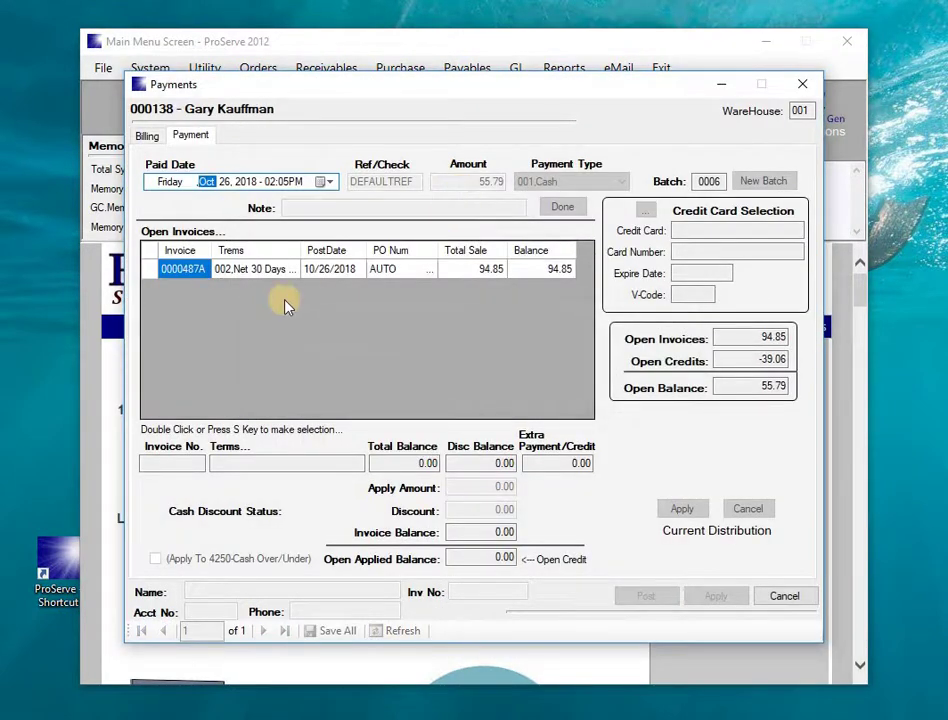
Step: Enter the payment with reference CK5994, amount 55.79, payment type 002,Check and no note, and finish the payment details
{"action": "key", "text": "Tab"}
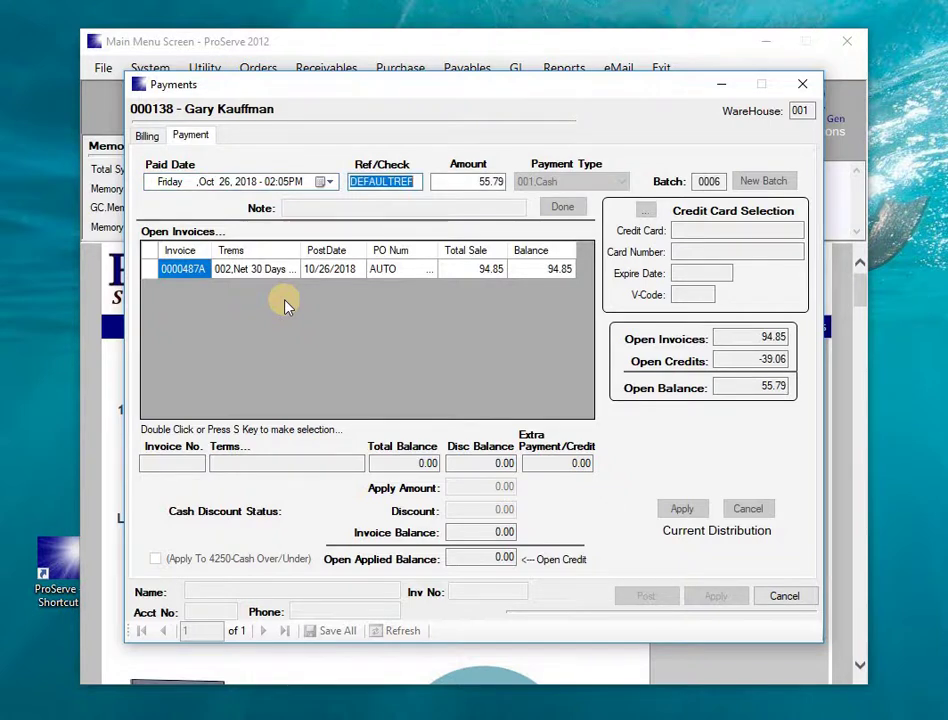
{"action": "type", "text": "CK5994"}
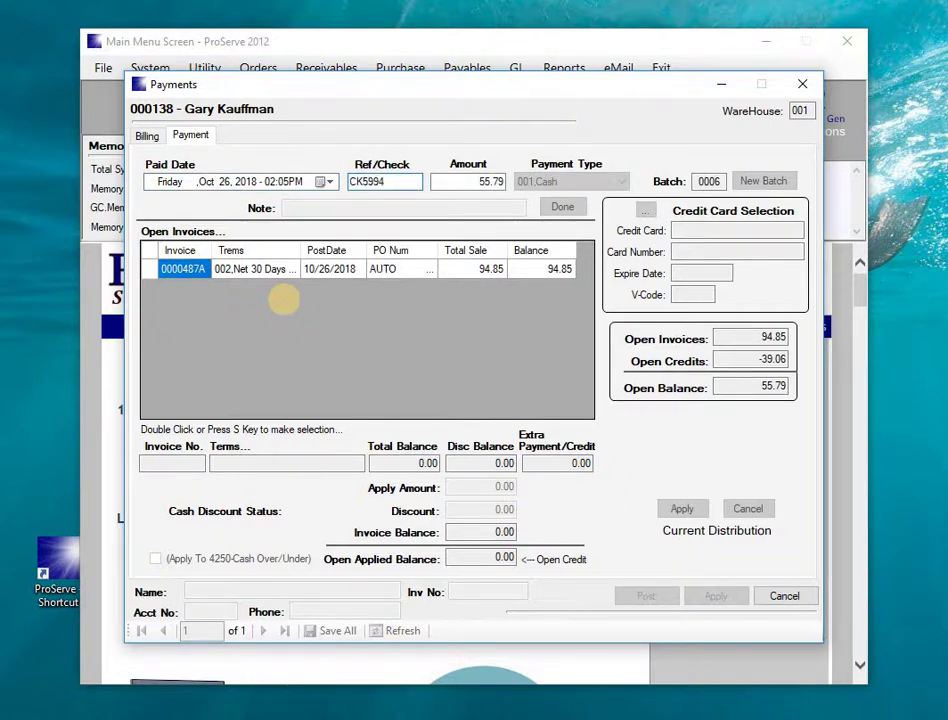
{"action": "key", "text": "Tab"}
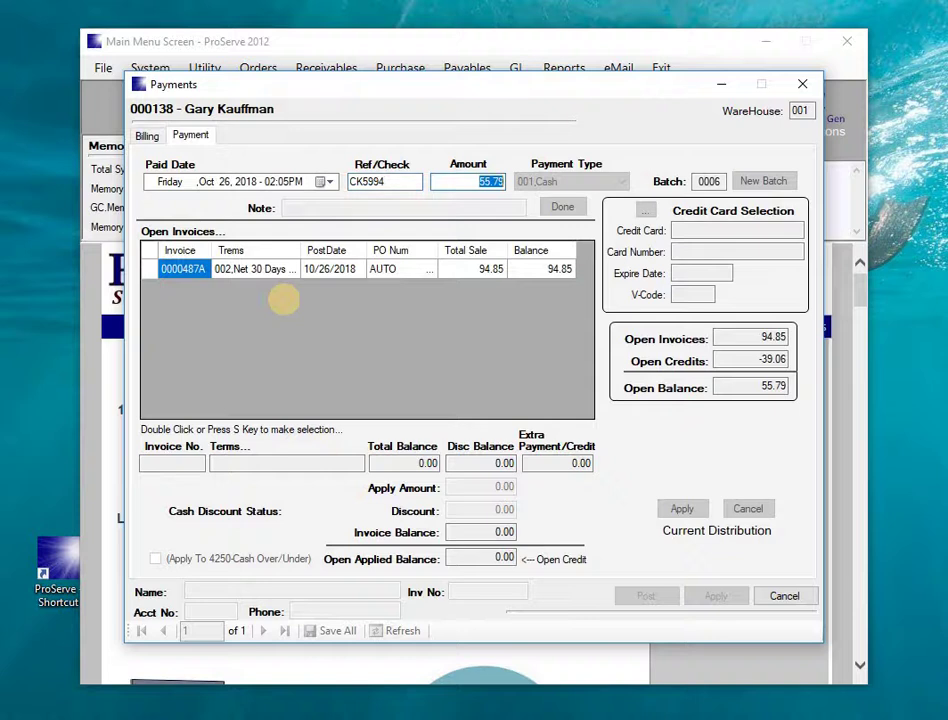
{"action": "key", "text": "Tab"}
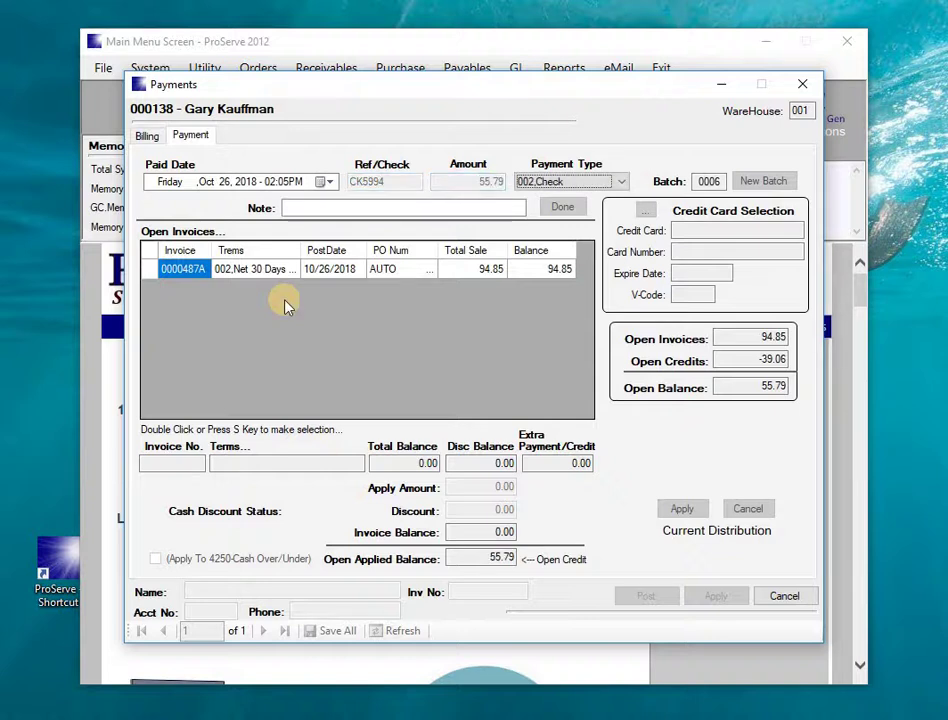
{"action": "key", "text": "Tab"}
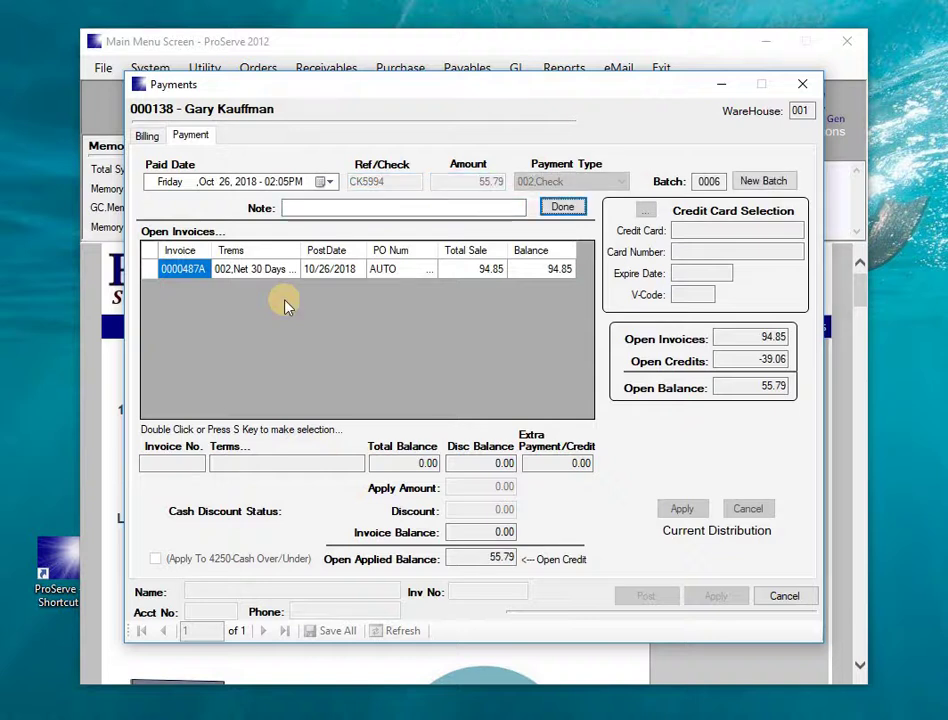
{"action": "key", "text": "Return"}
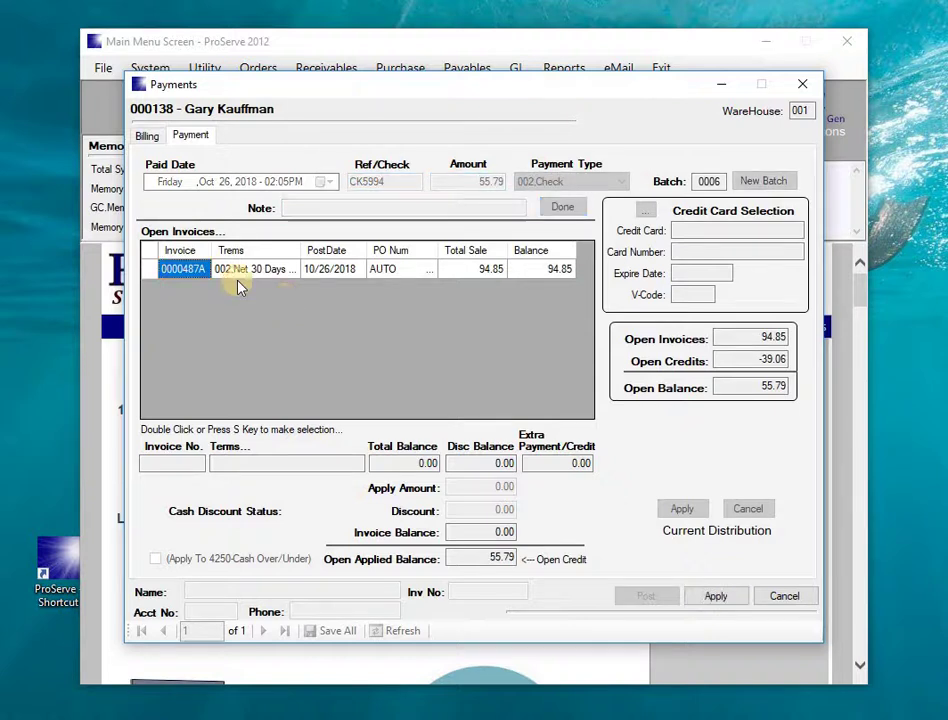
Step: Distribute 55.79 of the check payment to the open invoice with the discount set to 0
{"action": "double_click", "coordinate": [147, 277]}
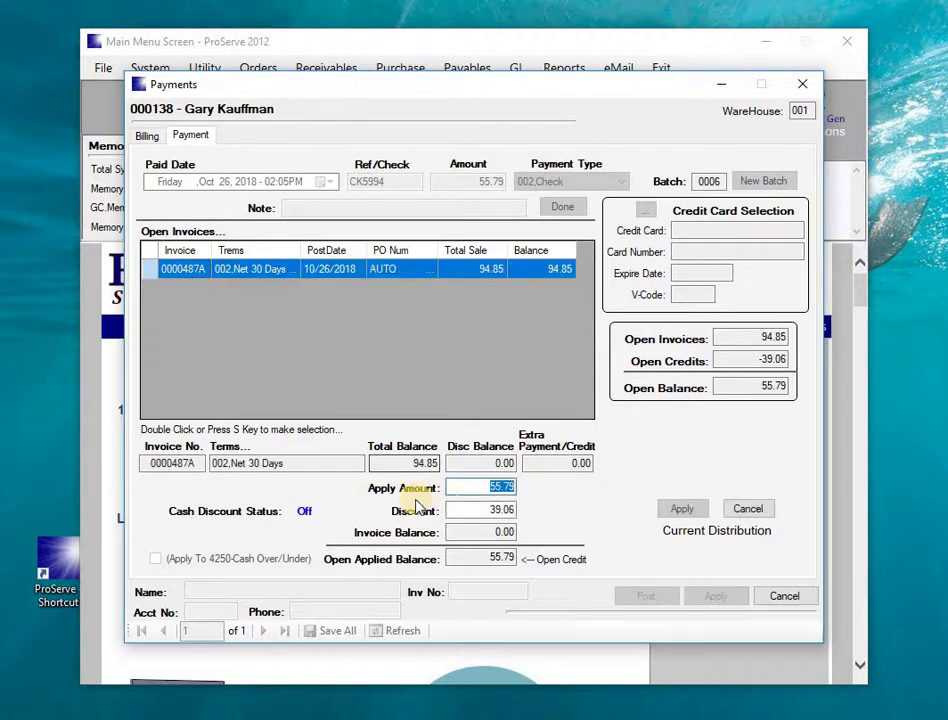
{"action": "key", "text": "Tab"}
{"action": "type", "text": "0"}
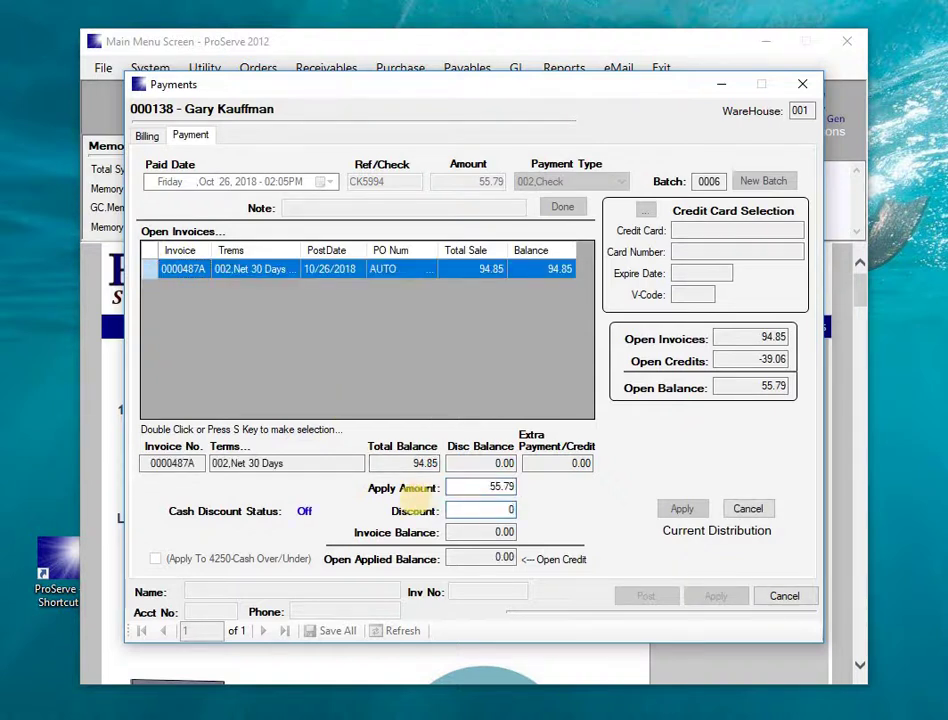
{"action": "key", "text": "Tab"}
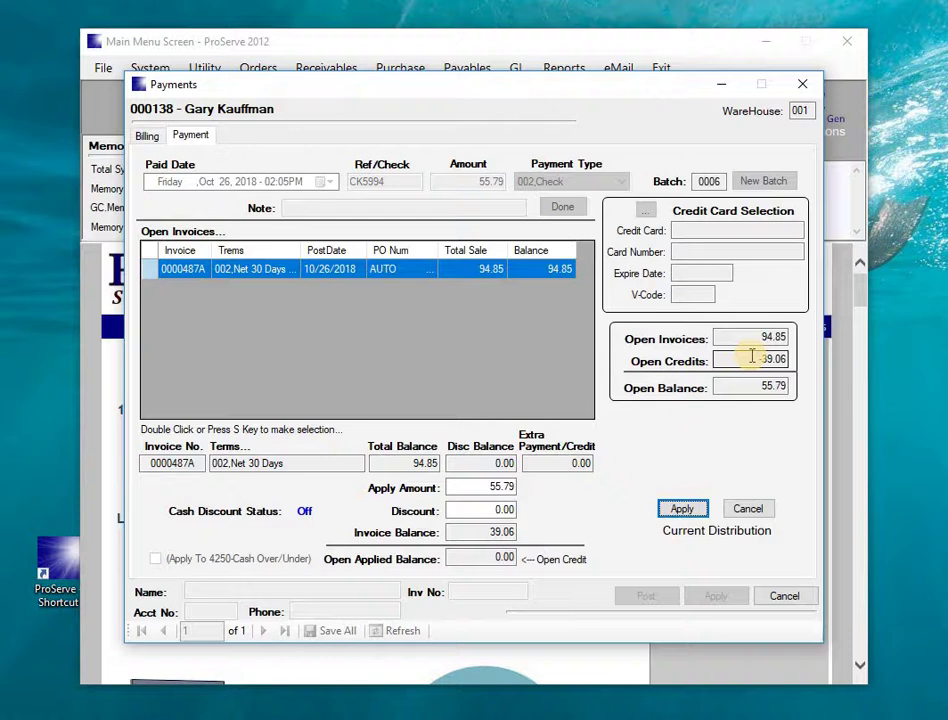
{"action": "key", "text": "Return"}
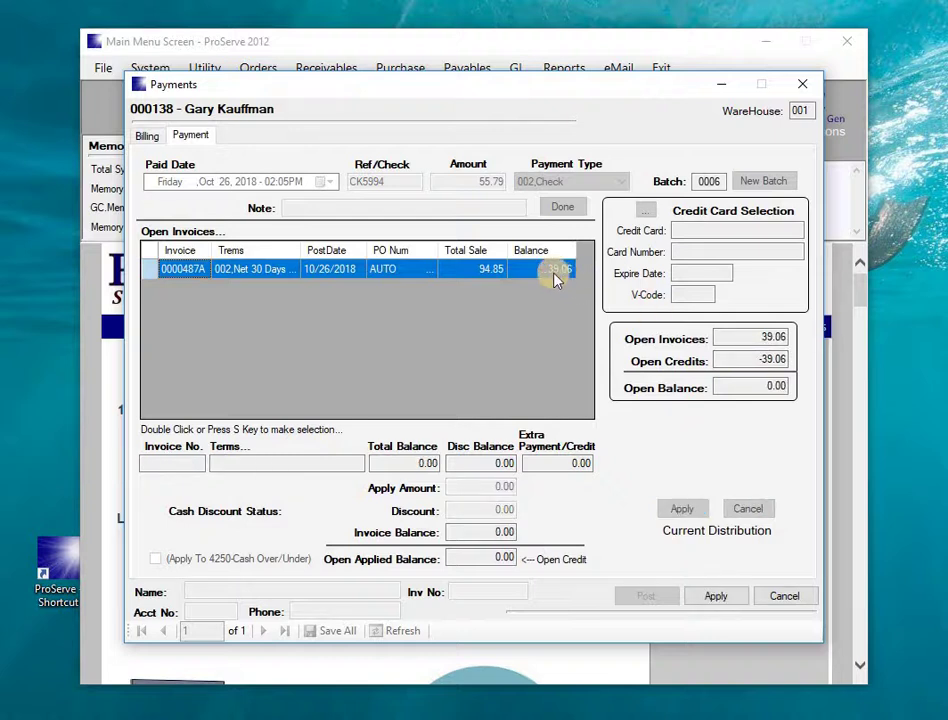
Step: Apply the check payment posting, save all changes to the live database, and quit the payment customer selection
{"action": "left_click", "coordinate": [726, 599]}
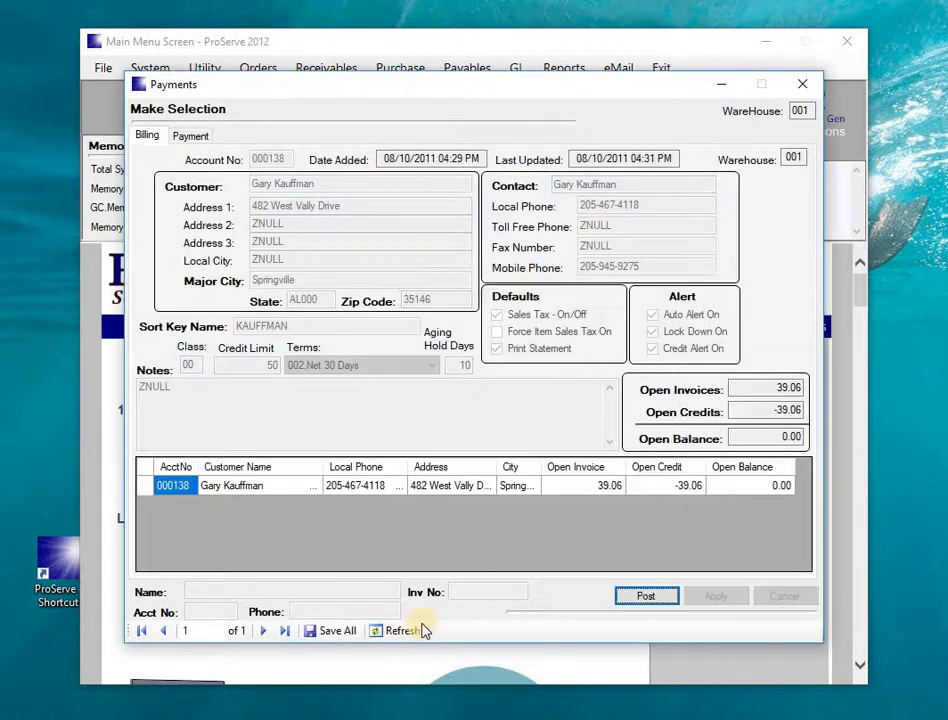
{"action": "left_click", "coordinate": [337, 631]}
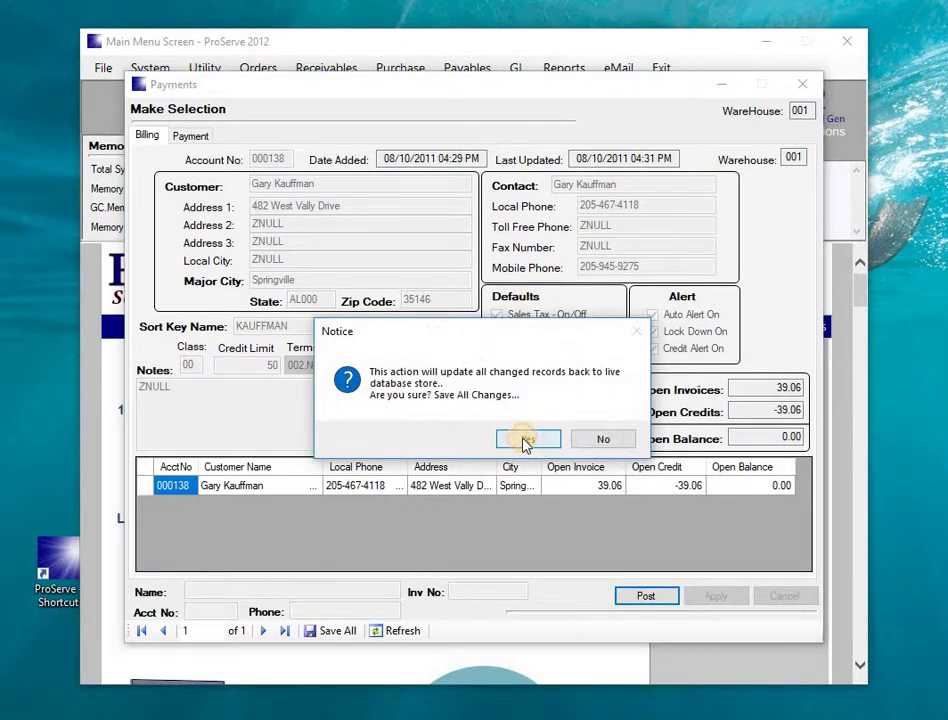
{"action": "left_click", "coordinate": [527, 440]}
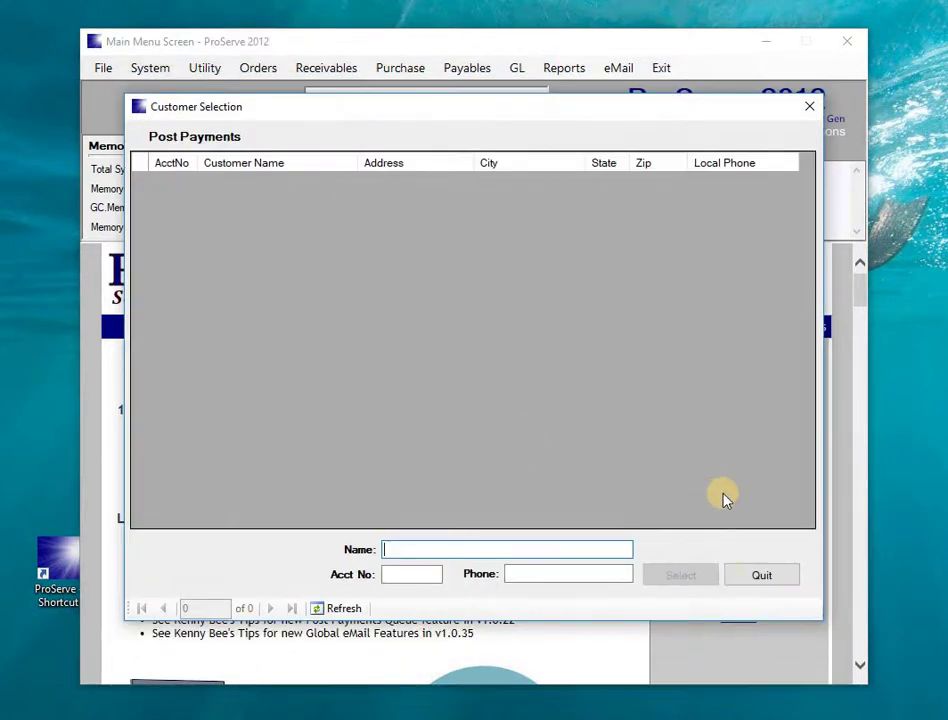
{"action": "left_click", "coordinate": [757, 576]}
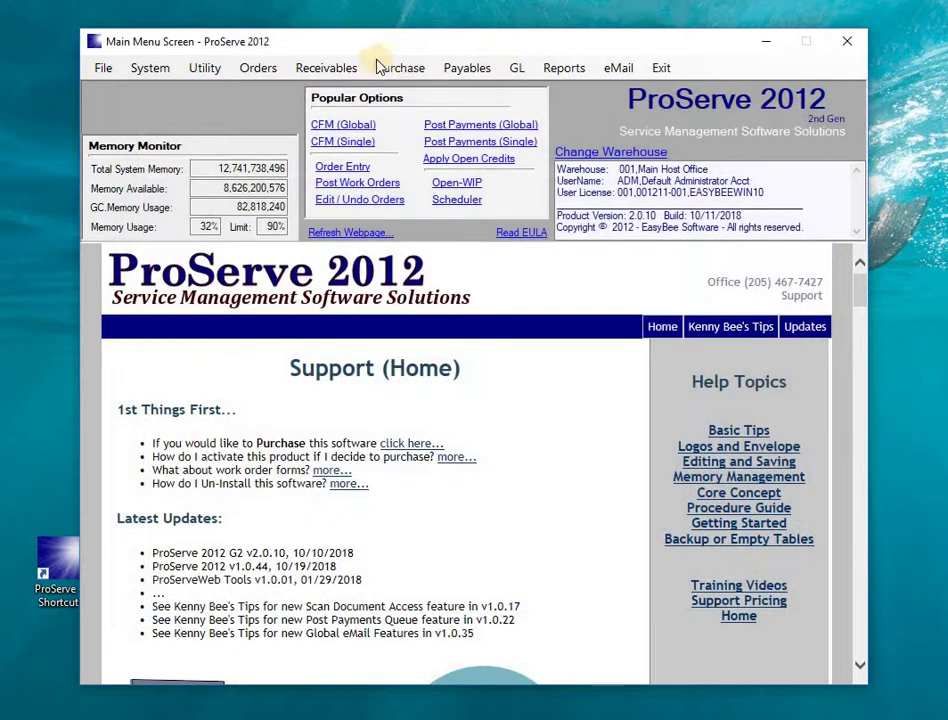
Step: Open the function for applying open credits and select the customer's return credit for application
{"action": "left_click", "coordinate": [322, 70]}
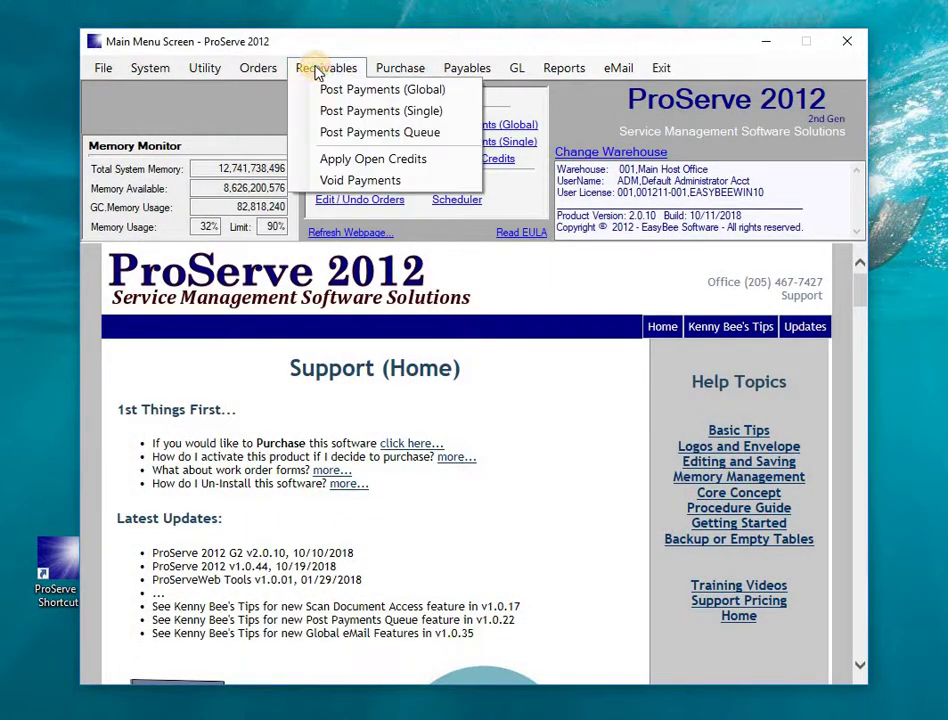
{"action": "left_click", "coordinate": [370, 159]}
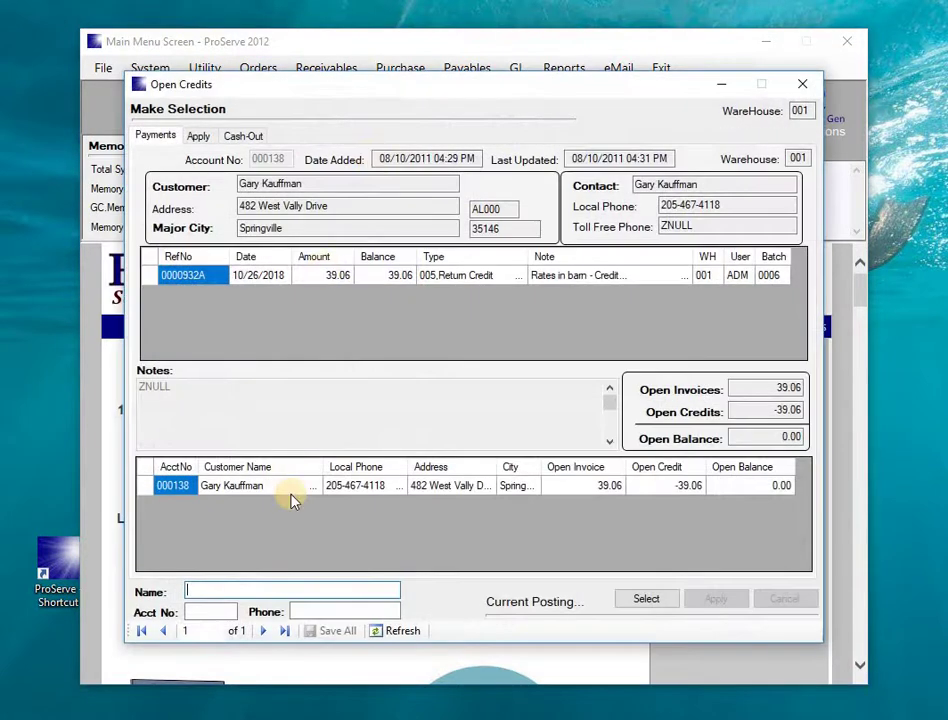
{"action": "left_click", "coordinate": [258, 496]}
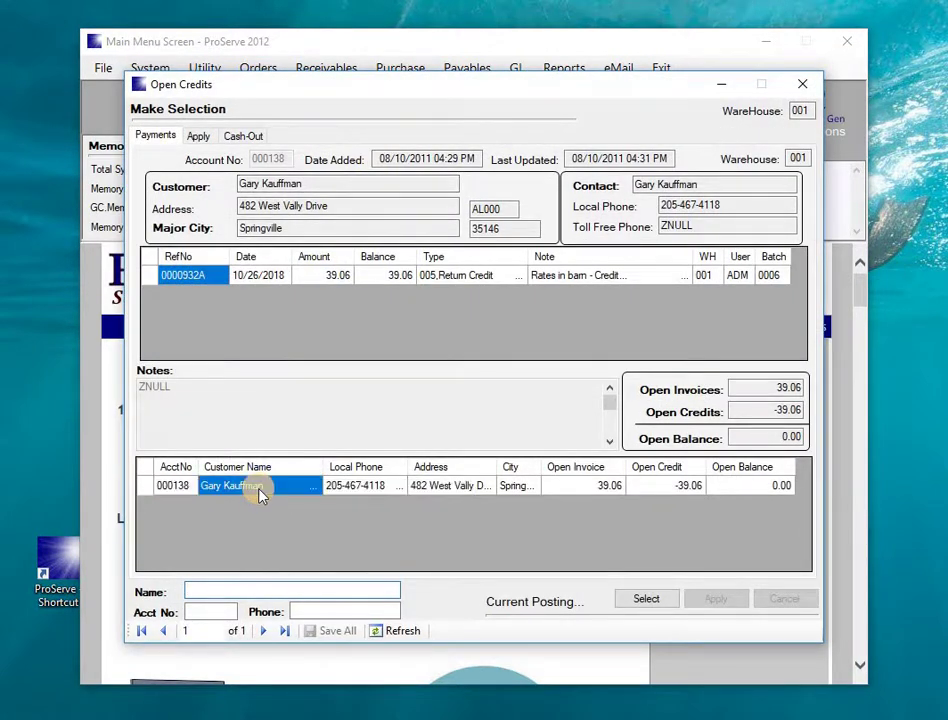
{"action": "left_click", "coordinate": [148, 486]}
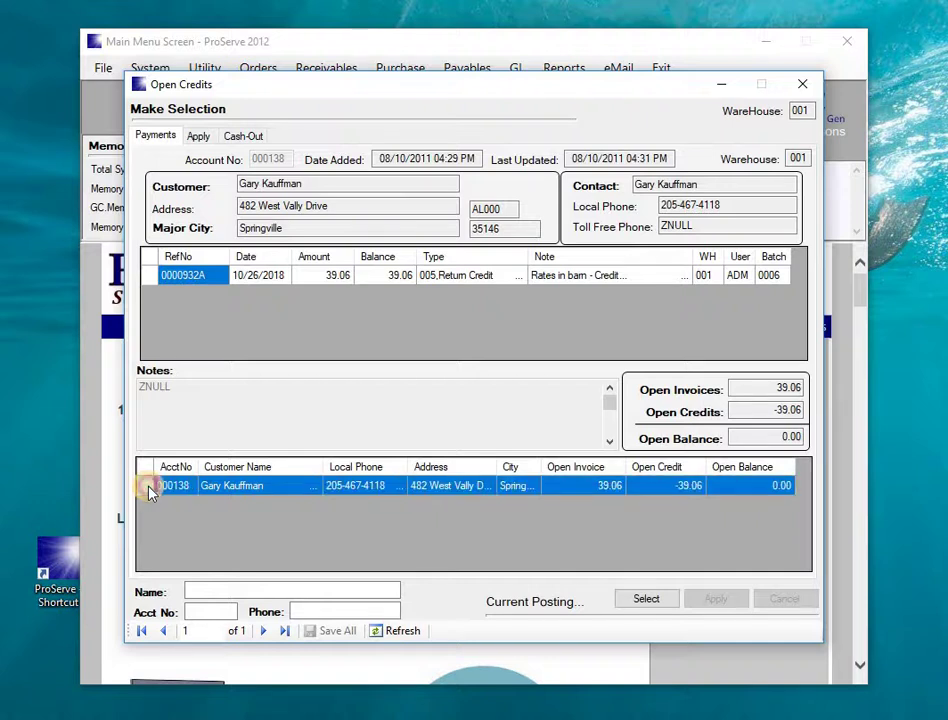
{"action": "left_click", "coordinate": [148, 276]}
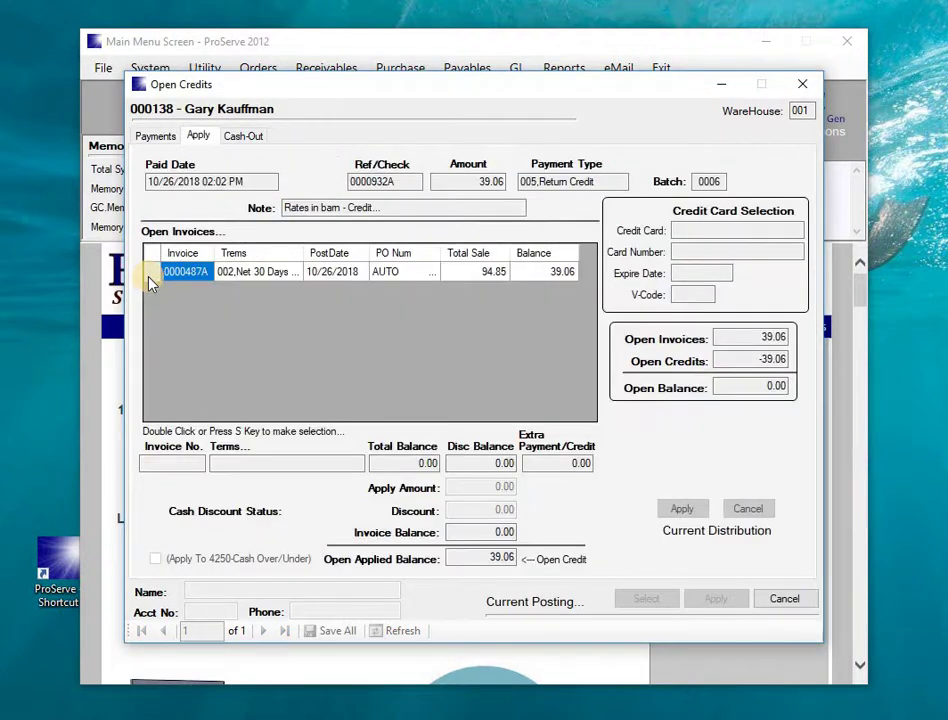
Step: Apply 39.06 of the return credit to the open invoice with no discount, and save all changes to the live database
{"action": "double_click", "coordinate": [148, 276]}
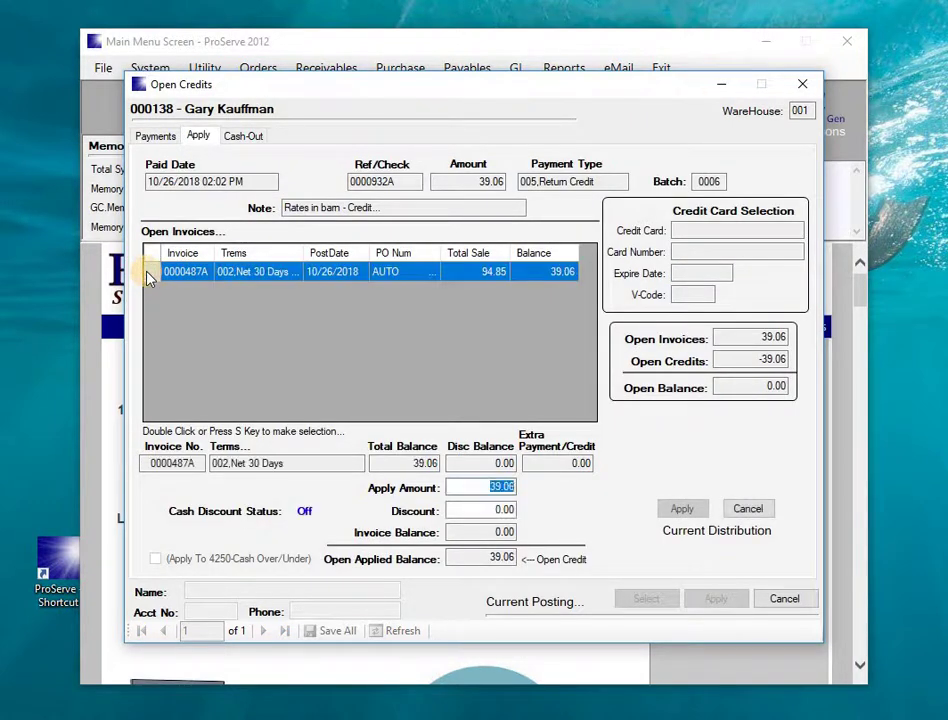
{"action": "key", "text": "Tab"}
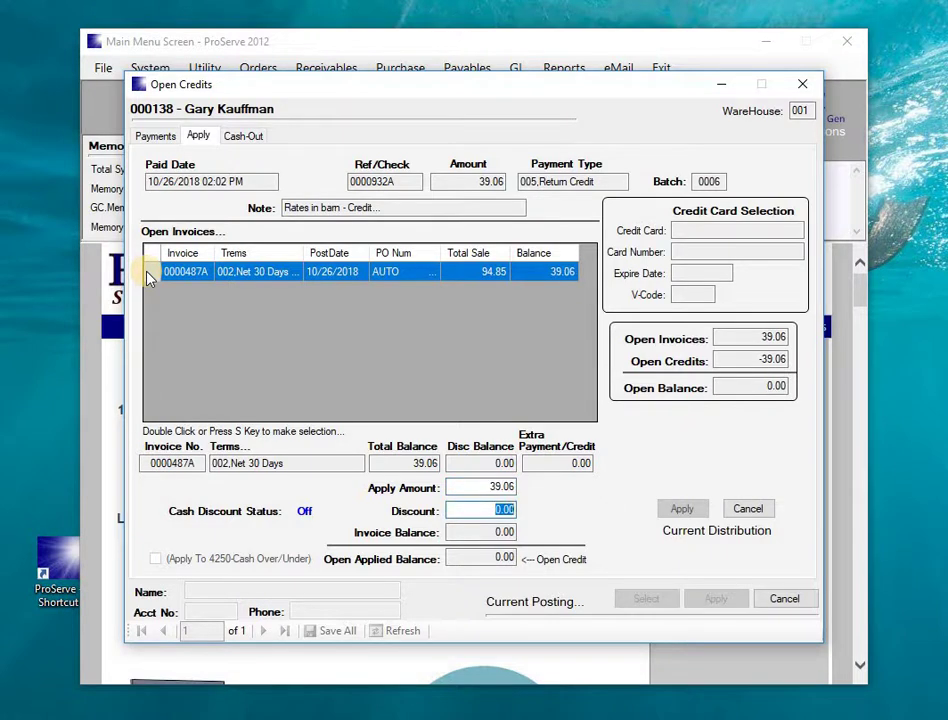
{"action": "key", "text": "Tab"}
{"action": "key", "text": "Return"}
{"action": "left_click", "coordinate": [712, 600]}
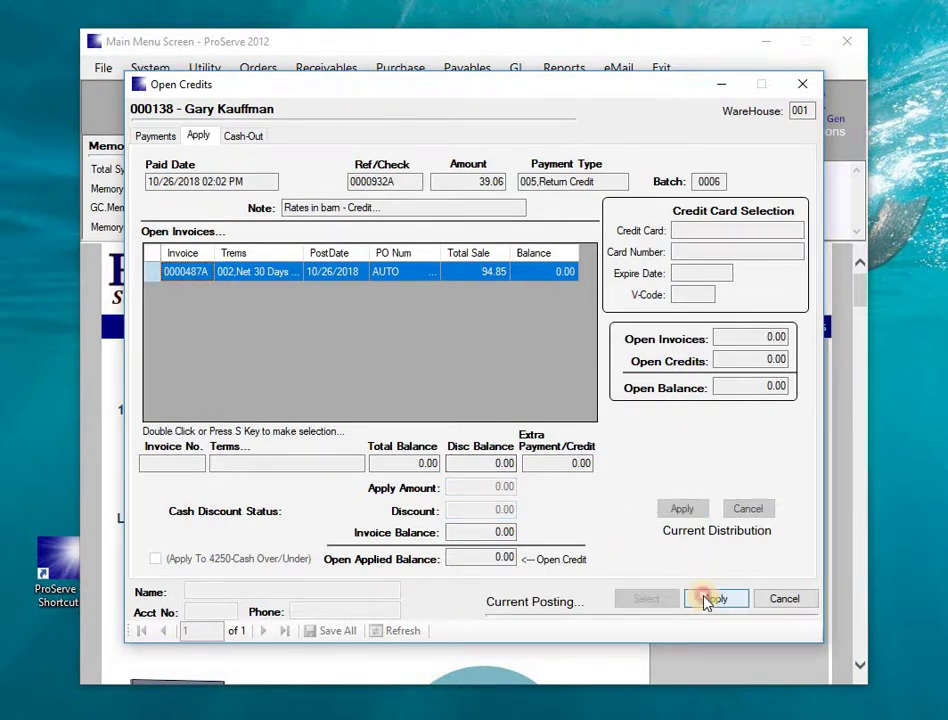
{"action": "left_click", "coordinate": [350, 636]}
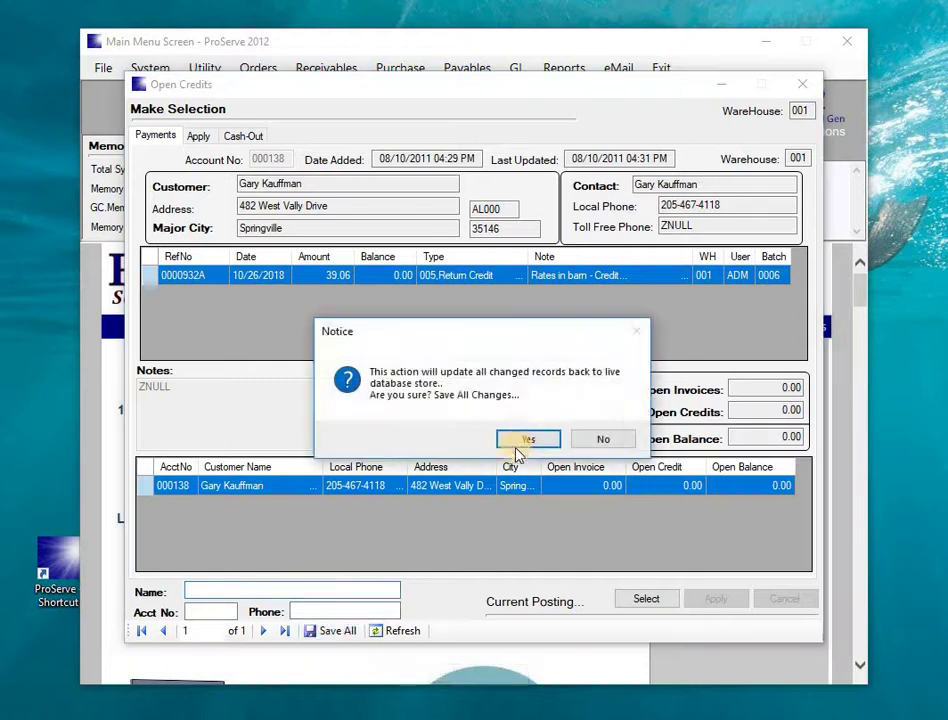
{"action": "left_click", "coordinate": [518, 440]}
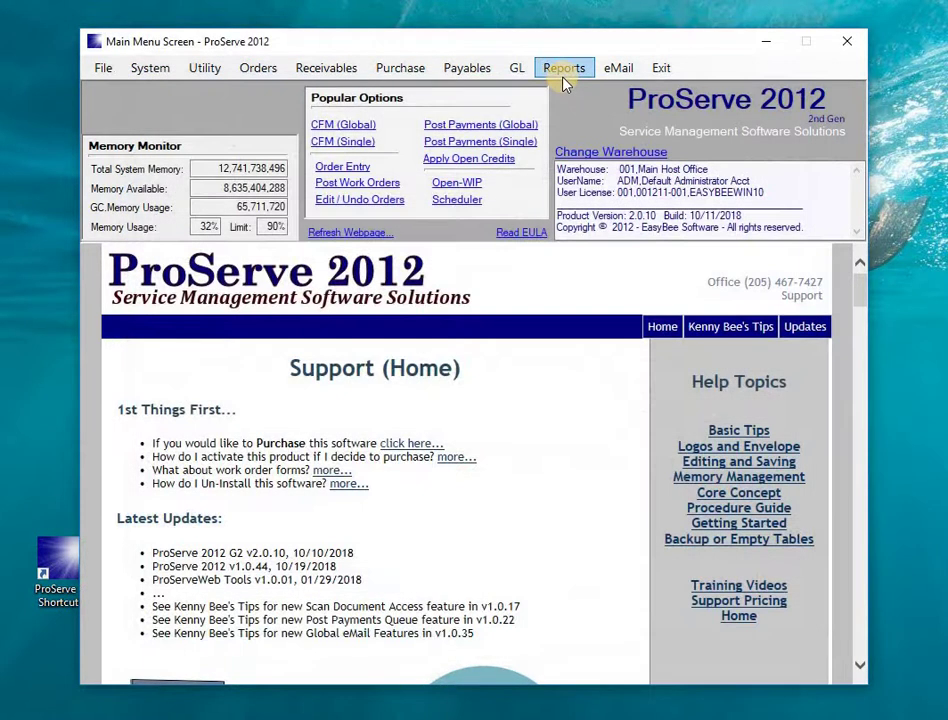
Step: Open the Sales Ledger (Master) report and set its From date to October 26, 2018
{"action": "left_click", "coordinate": [564, 68]}
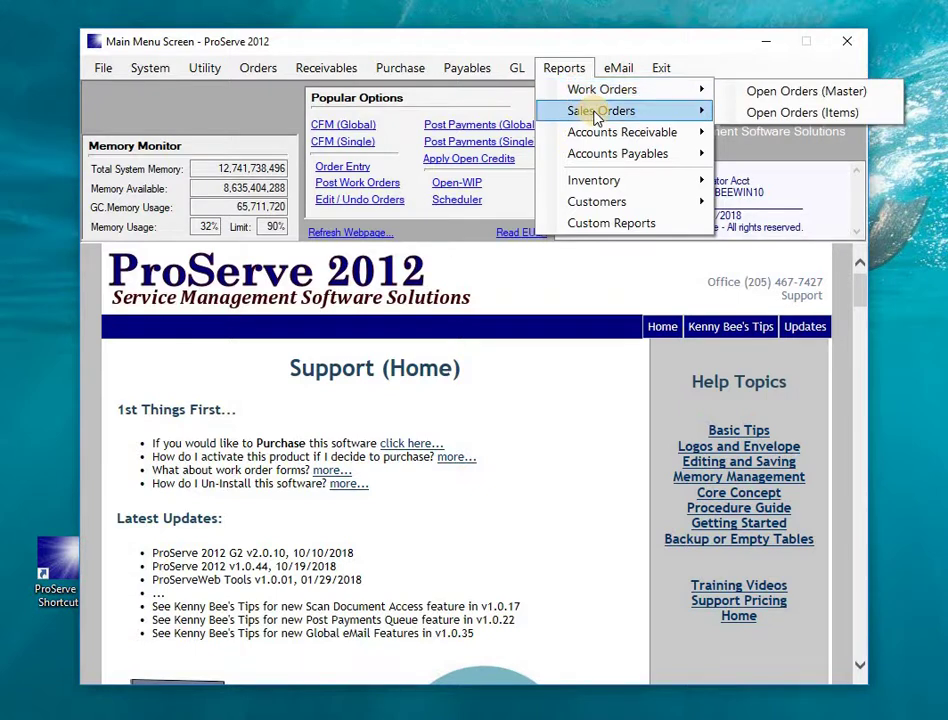
{"action": "mouse_move", "coordinate": [592, 112]}
{"action": "left_click", "coordinate": [760, 114]}
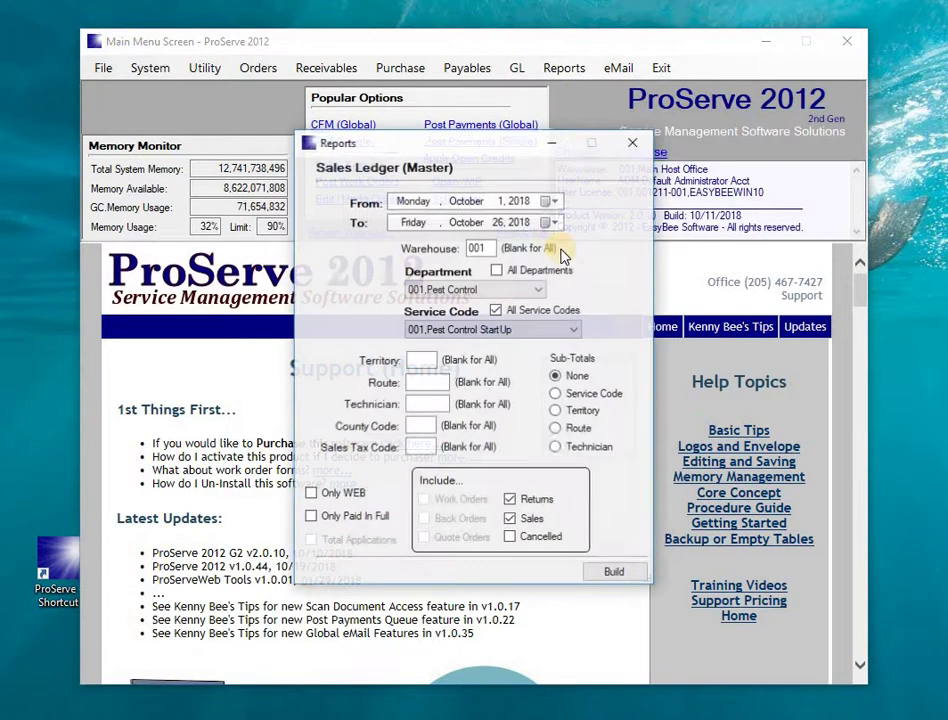
{"action": "left_click", "coordinate": [551, 201]}
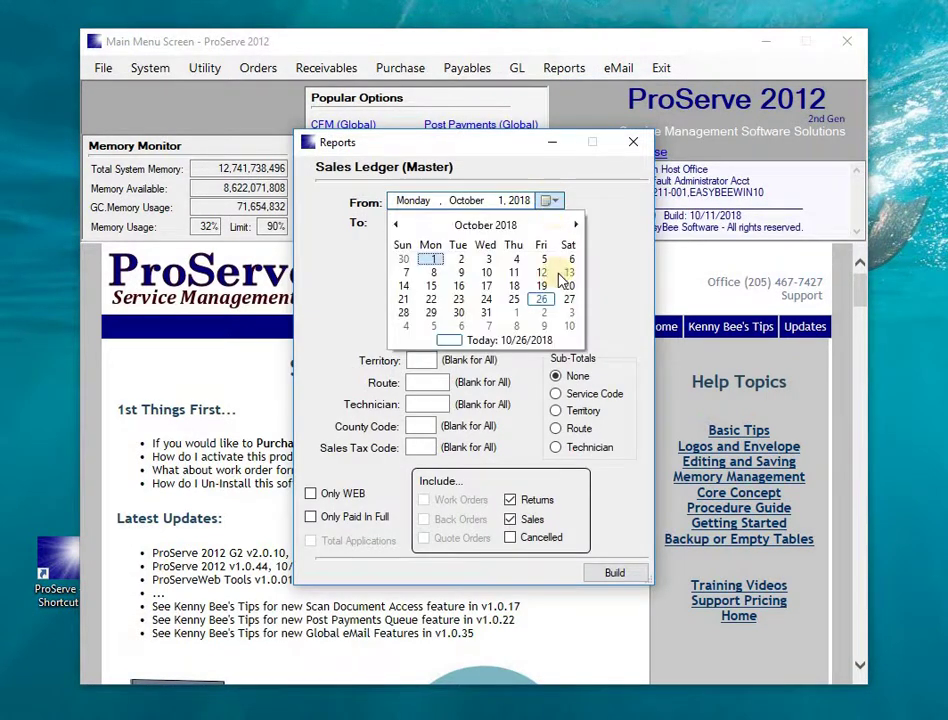
{"action": "left_click", "coordinate": [541, 299]}
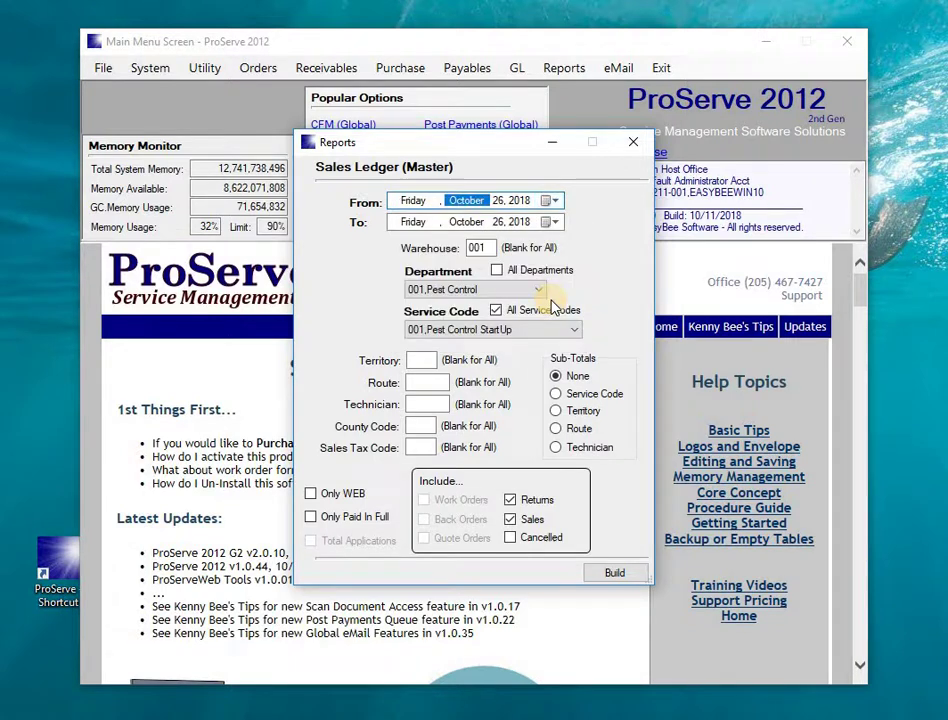
Step: Build the Sales Ledger (Master) report for all departments and all service codes, review its entries, and close the report view
{"action": "left_click", "coordinate": [497, 271]}
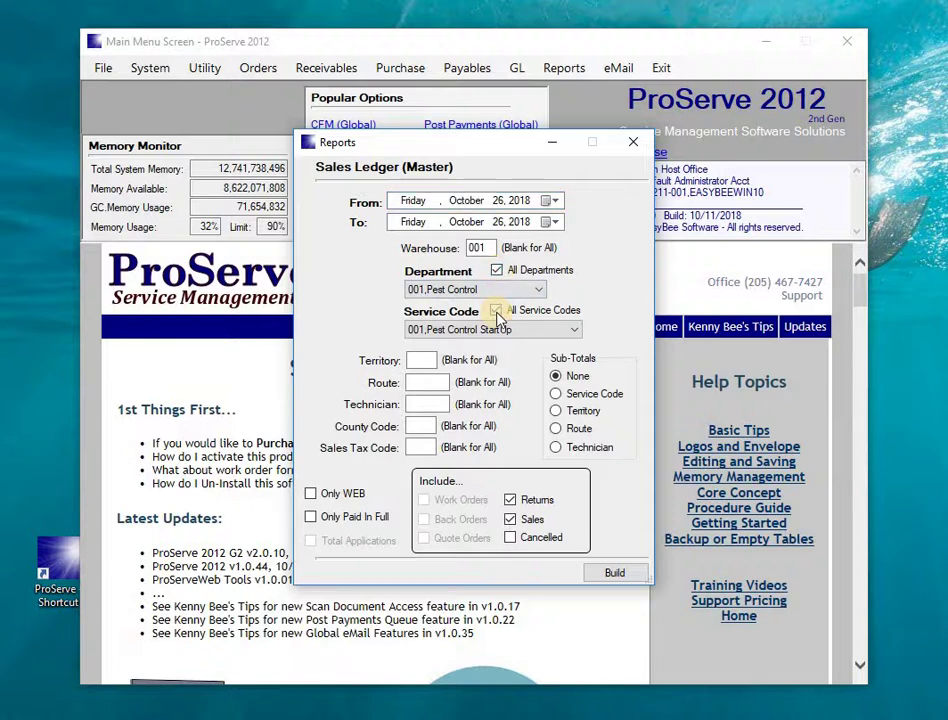
{"action": "left_click", "coordinate": [497, 311]}
{"action": "left_click", "coordinate": [603, 574]}
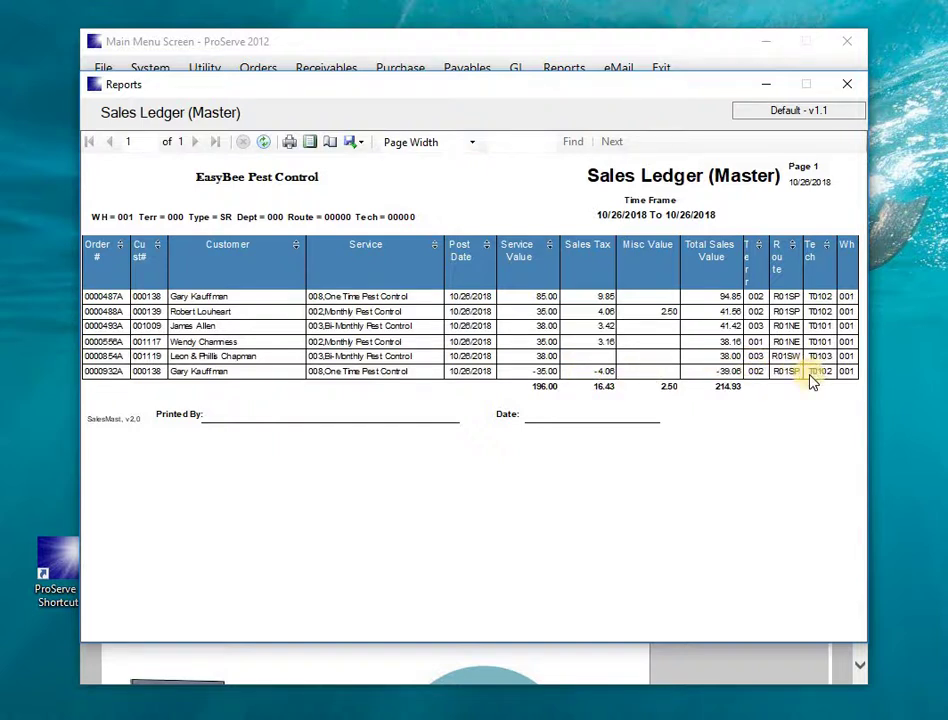
{"action": "left_click", "coordinate": [846, 85]}
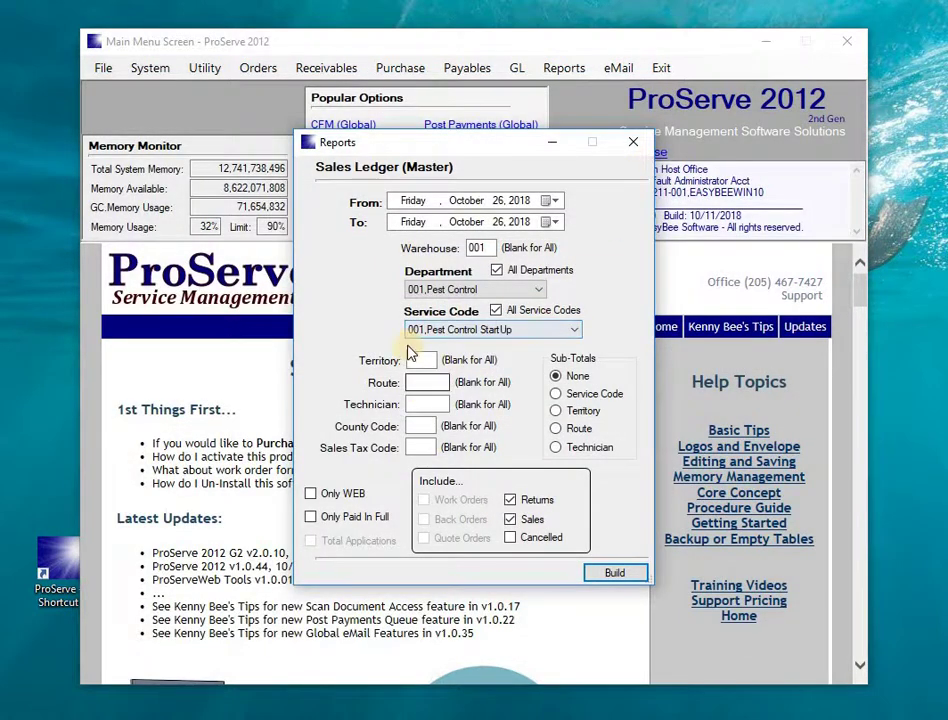
Step: Build the Sales Ledger (Master) report for technician T0102 only, review it, and close the report and its settings
{"action": "left_click", "coordinate": [415, 402]}
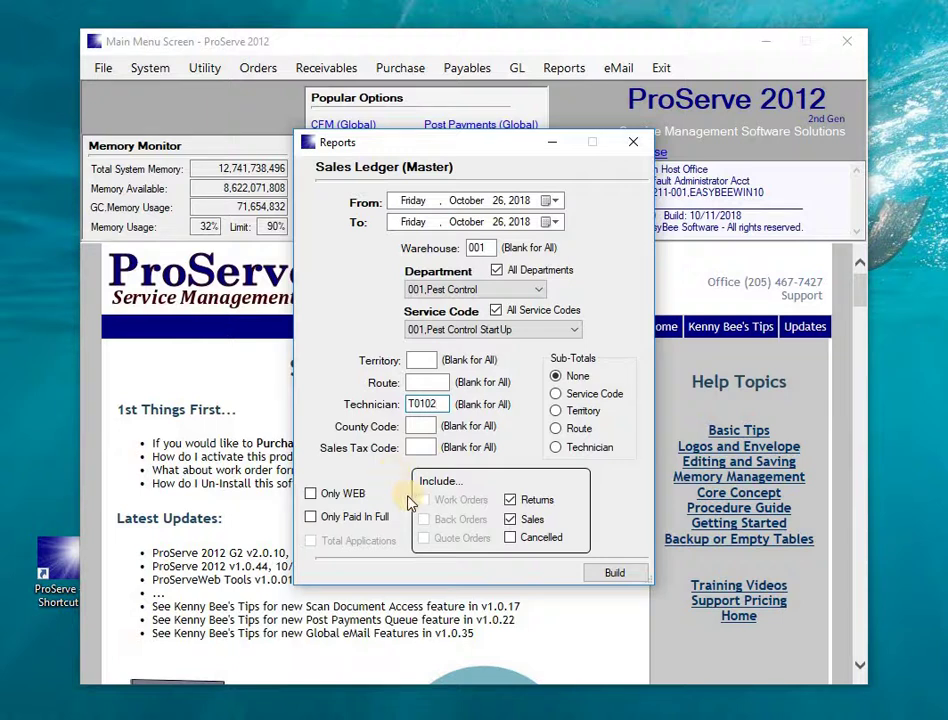
{"action": "left_click", "coordinate": [606, 577]}
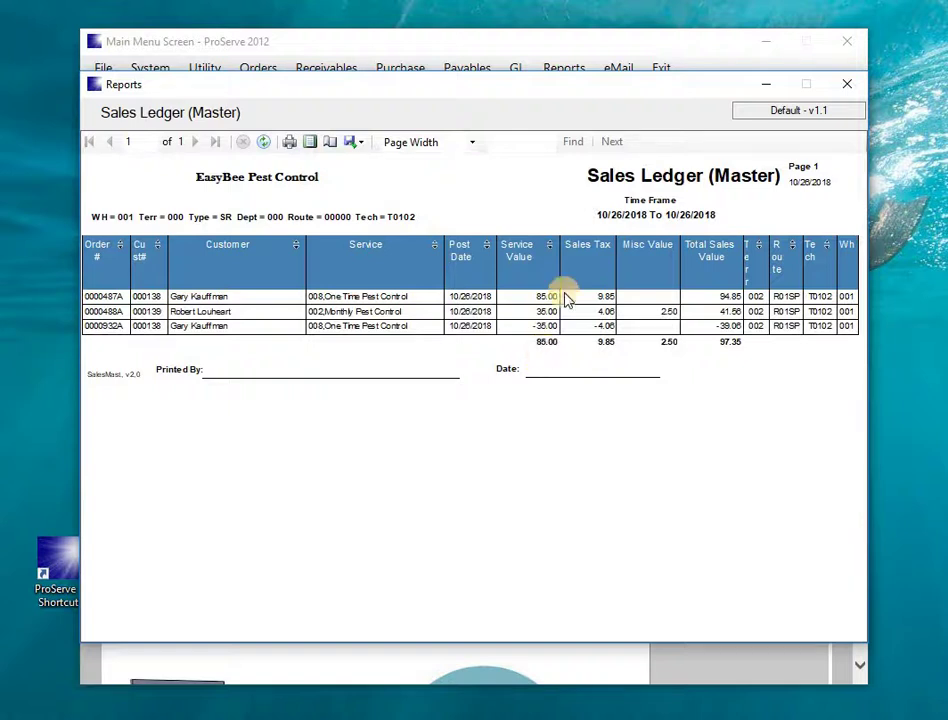
{"action": "left_click", "coordinate": [848, 86]}
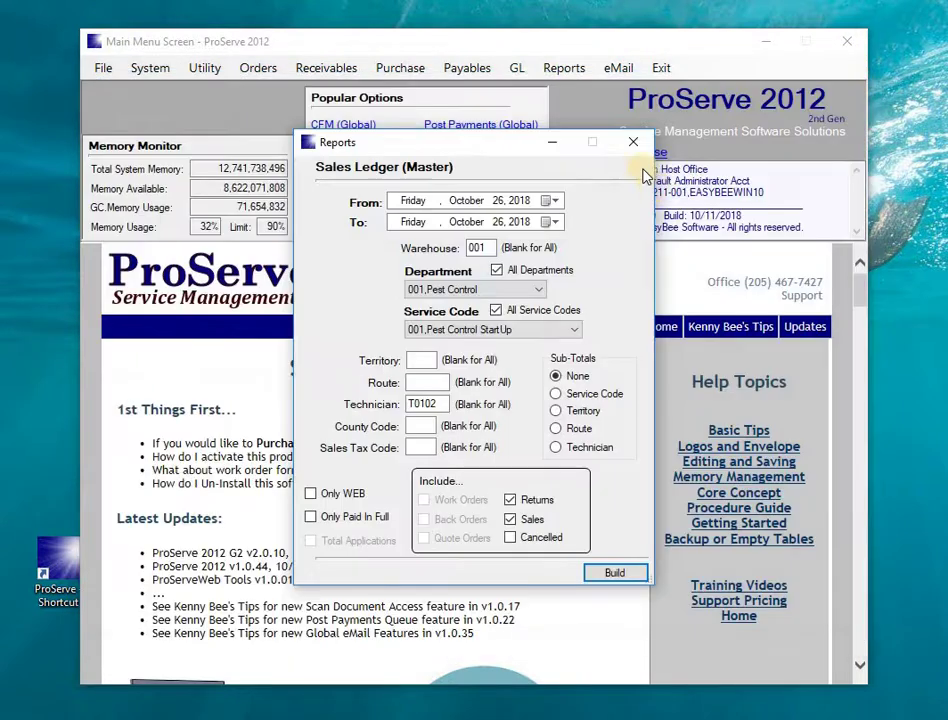
{"action": "left_click", "coordinate": [633, 142]}
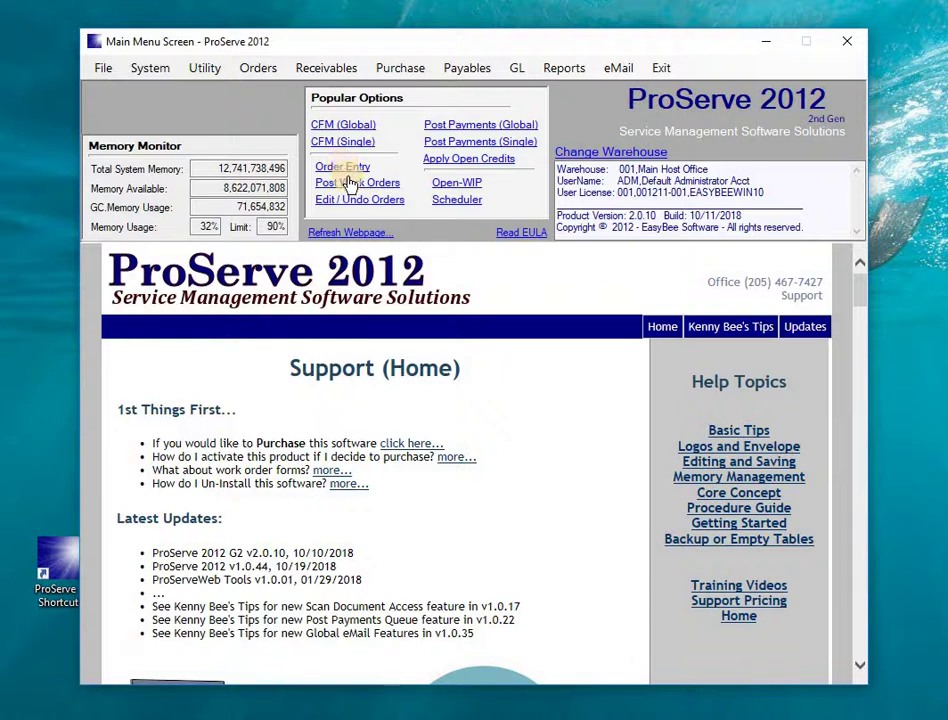
Step: Open work order posting, bring up the open orders list, and select the first order in it
{"action": "left_click", "coordinate": [350, 184]}
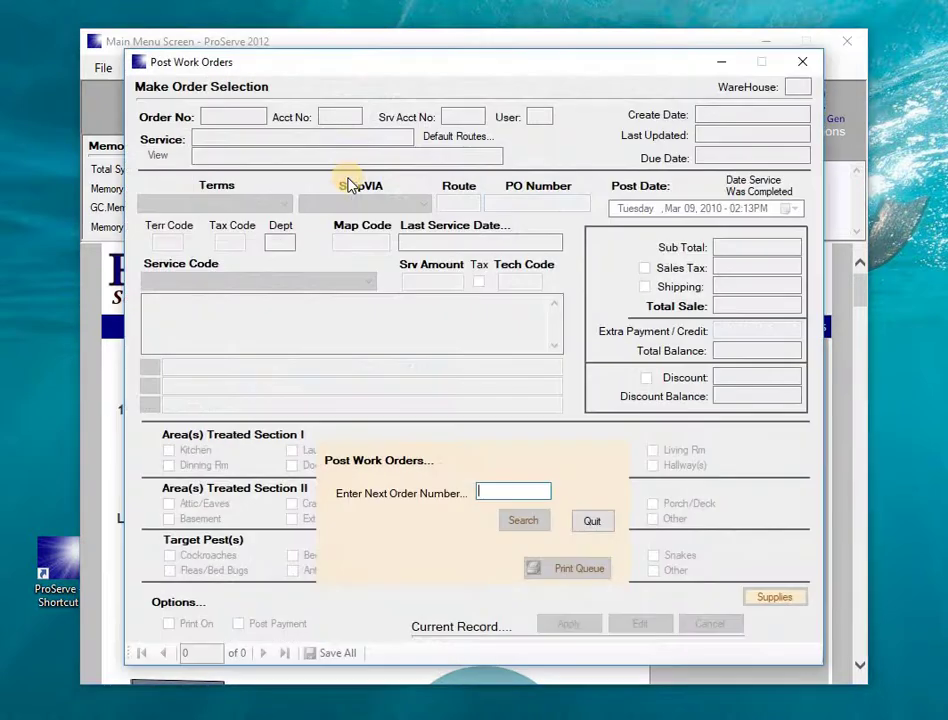
{"action": "type", "text": "1"}
{"action": "key", "text": "Return"}
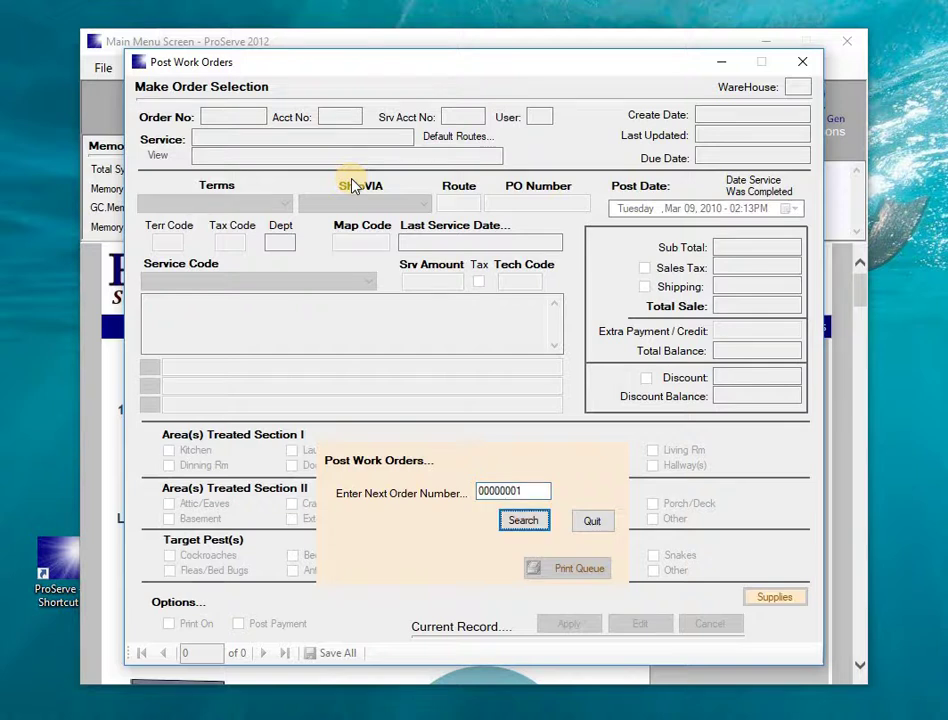
{"action": "key", "text": "y"}
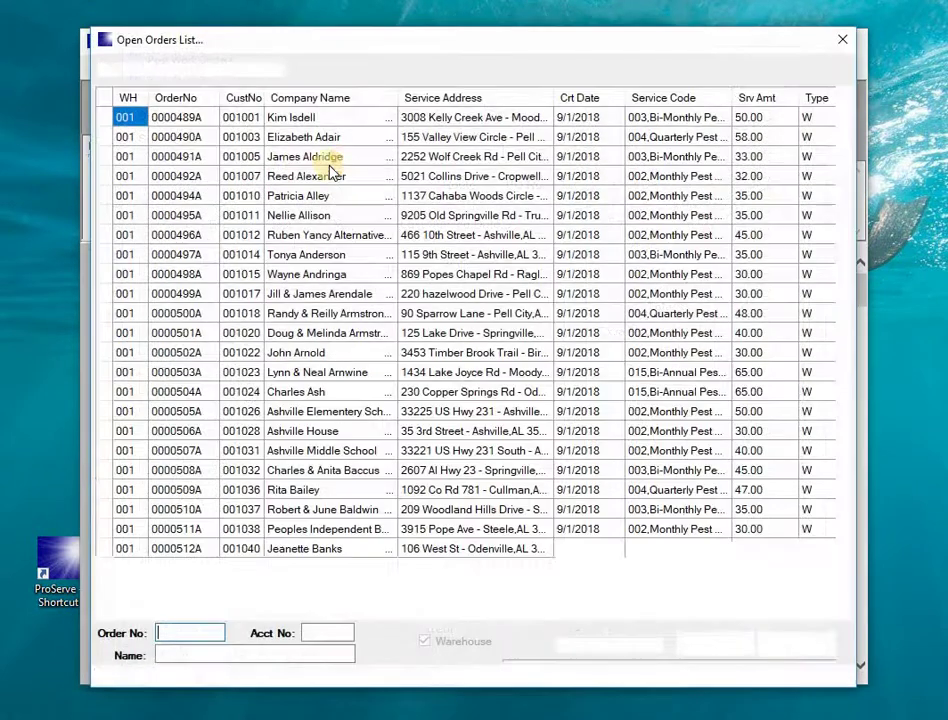
{"action": "double_click", "coordinate": [105, 121]}
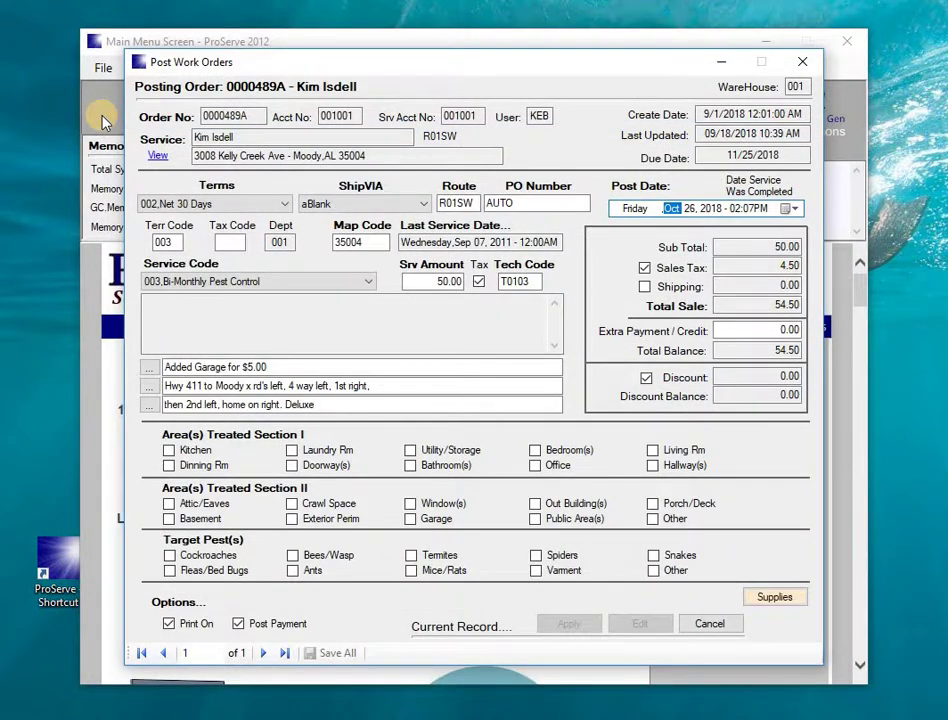
Step: Turn off the order's sales tax, the service line's tax, and the Post Payment option
{"action": "left_click", "coordinate": [645, 268]}
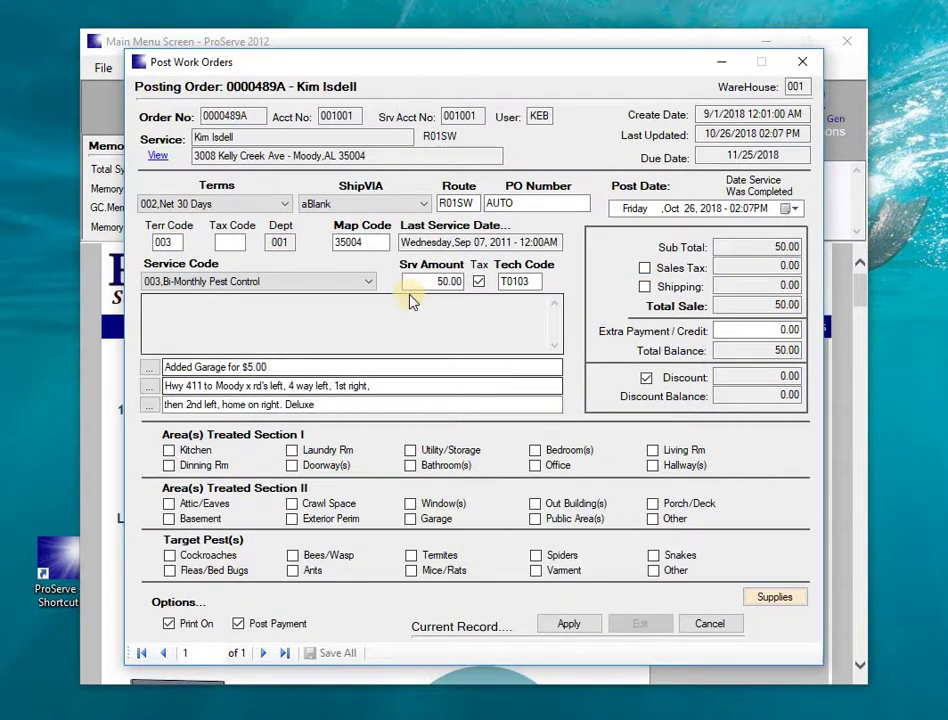
{"action": "left_click", "coordinate": [481, 281]}
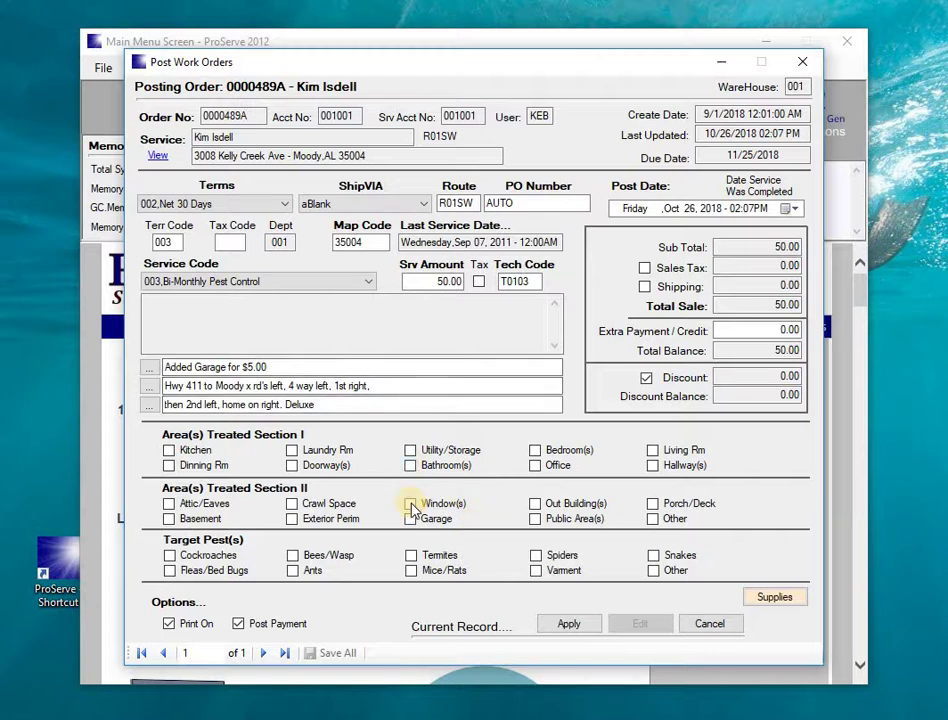
{"action": "left_click", "coordinate": [239, 624]}
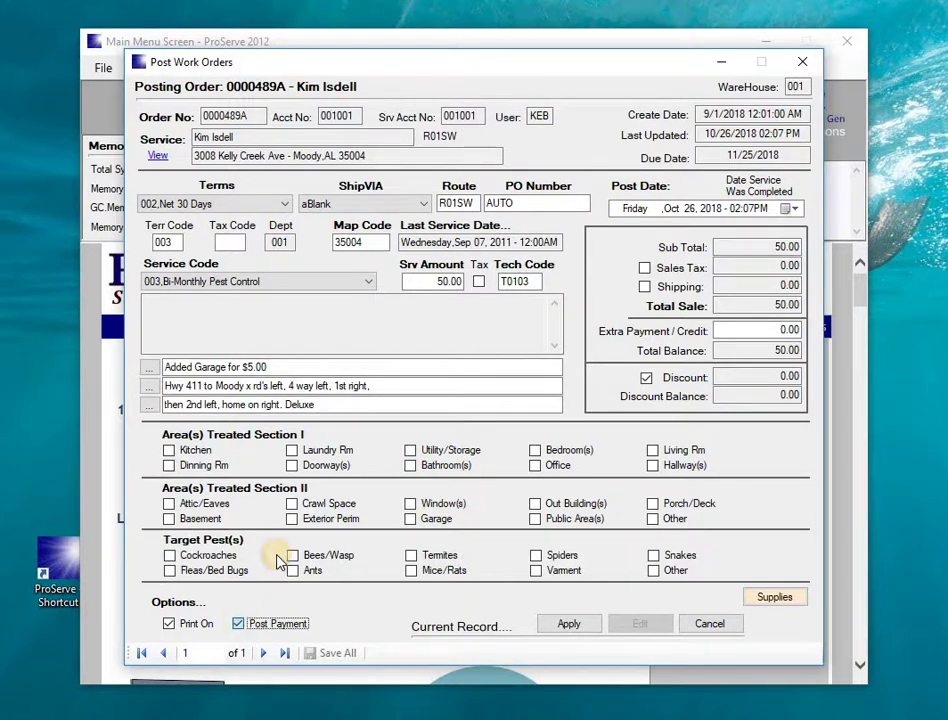
{"action": "left_click", "coordinate": [239, 624]}
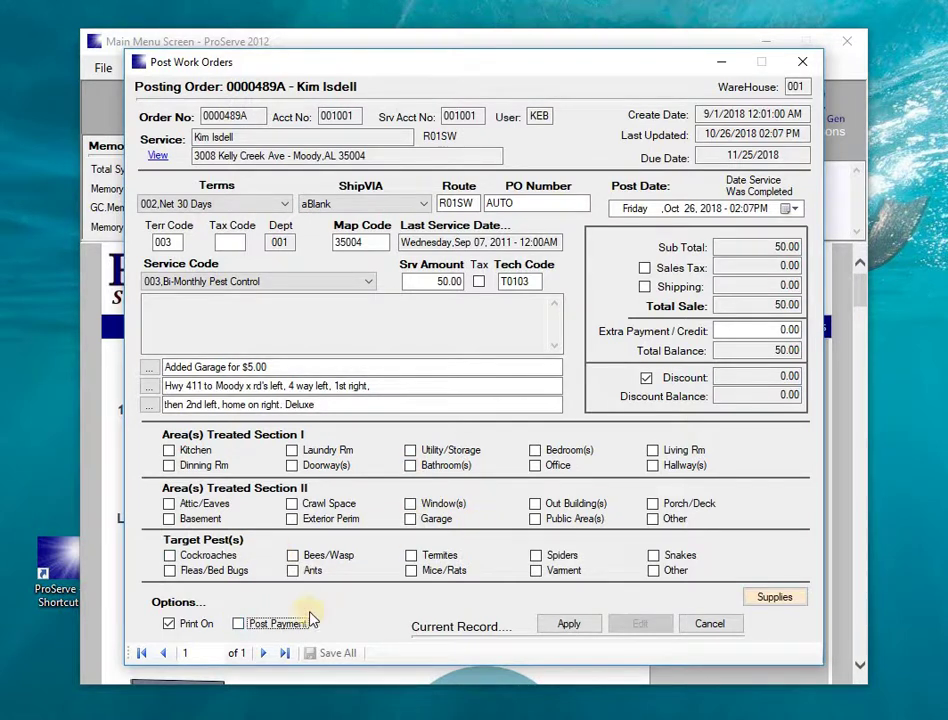
Step: Apply the order posting, save all changes to the live database, and leave work order posting
{"action": "left_click", "coordinate": [566, 626]}
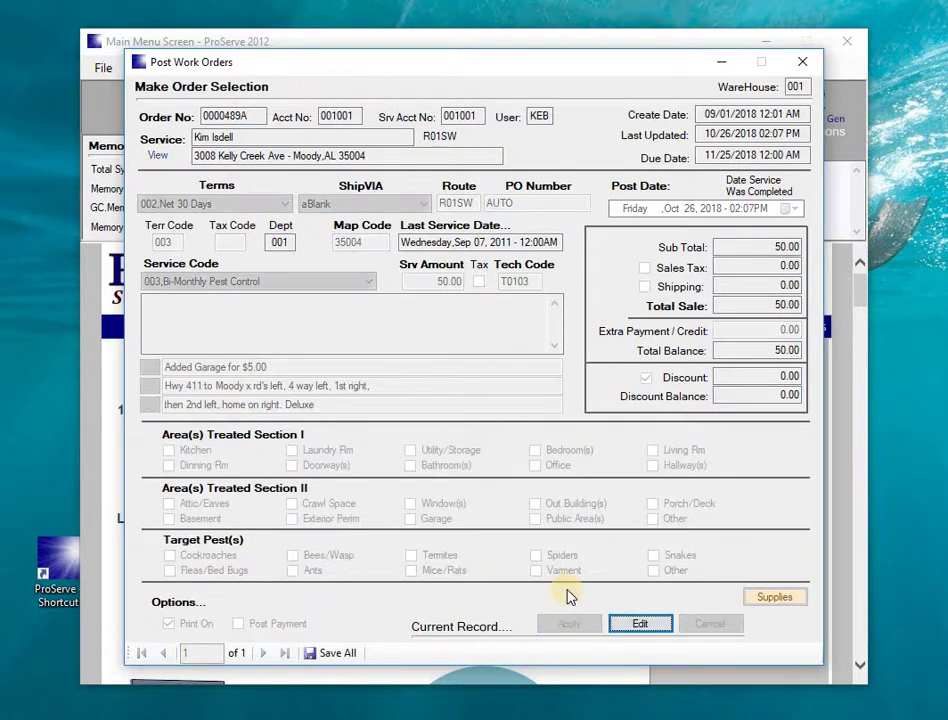
{"action": "left_click", "coordinate": [330, 656]}
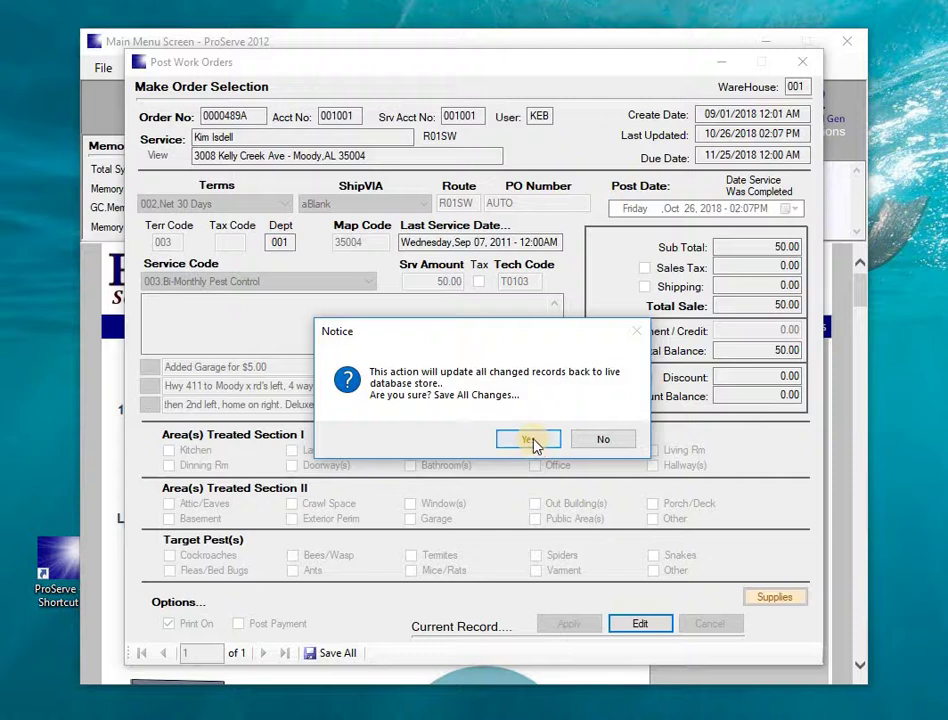
{"action": "left_click", "coordinate": [535, 446]}
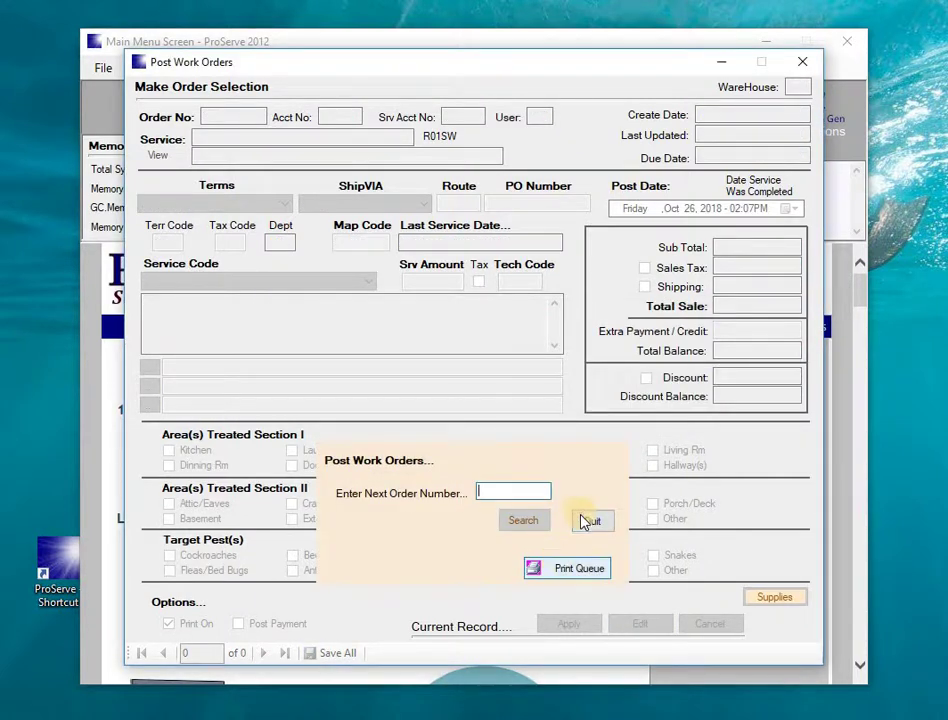
{"action": "left_click", "coordinate": [806, 64]}
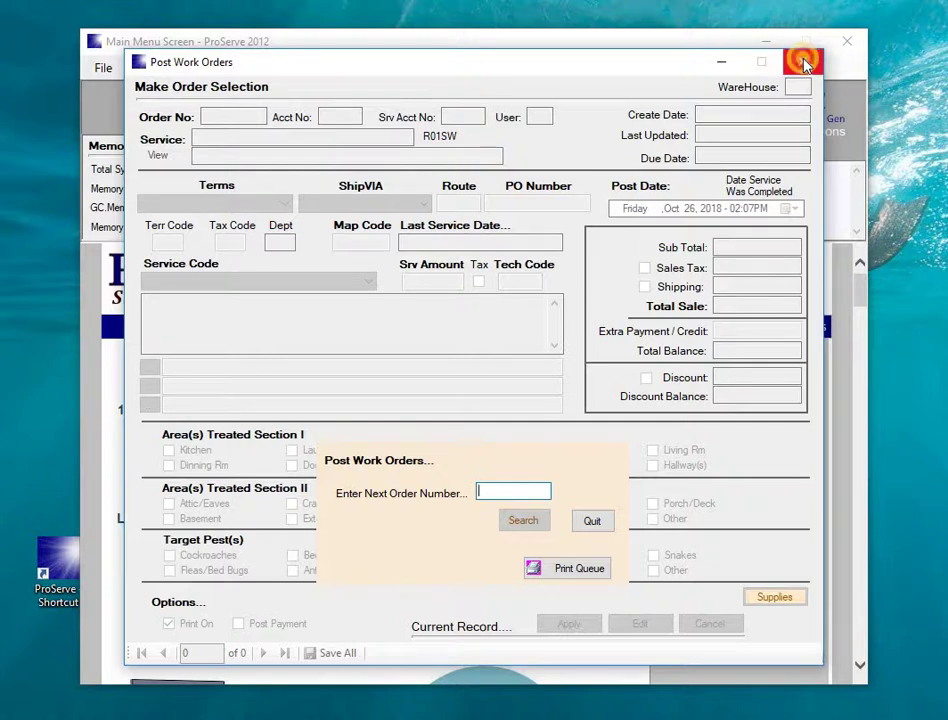
{"action": "left_click", "coordinate": [540, 438]}
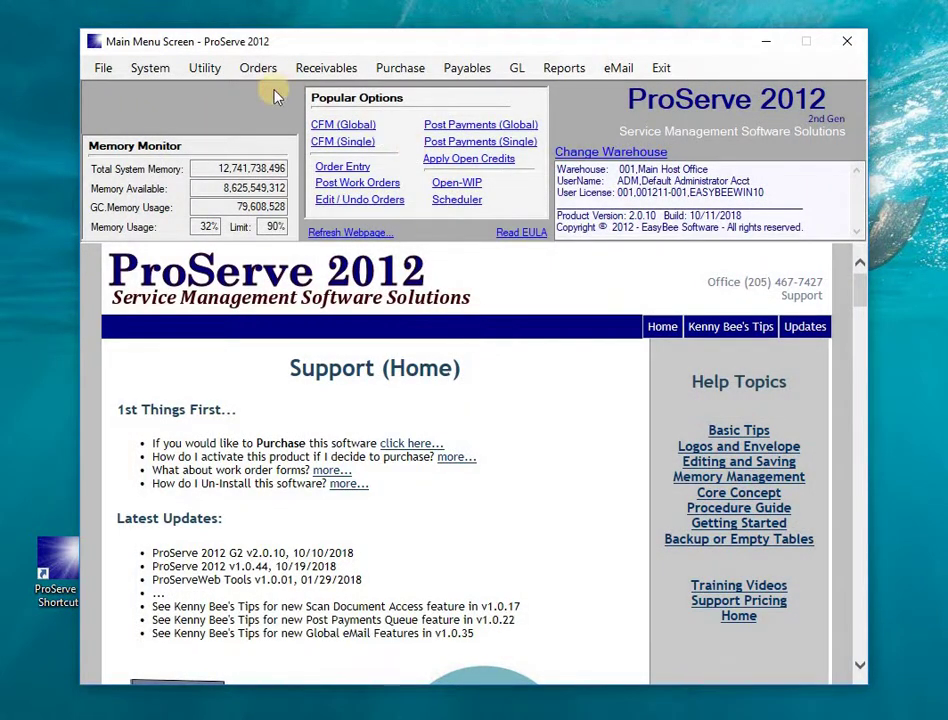
Step: Open single customer file maintenance, search by the customer's partial name, and select the customer whose order was just posted
{"action": "left_click", "coordinate": [345, 143]}
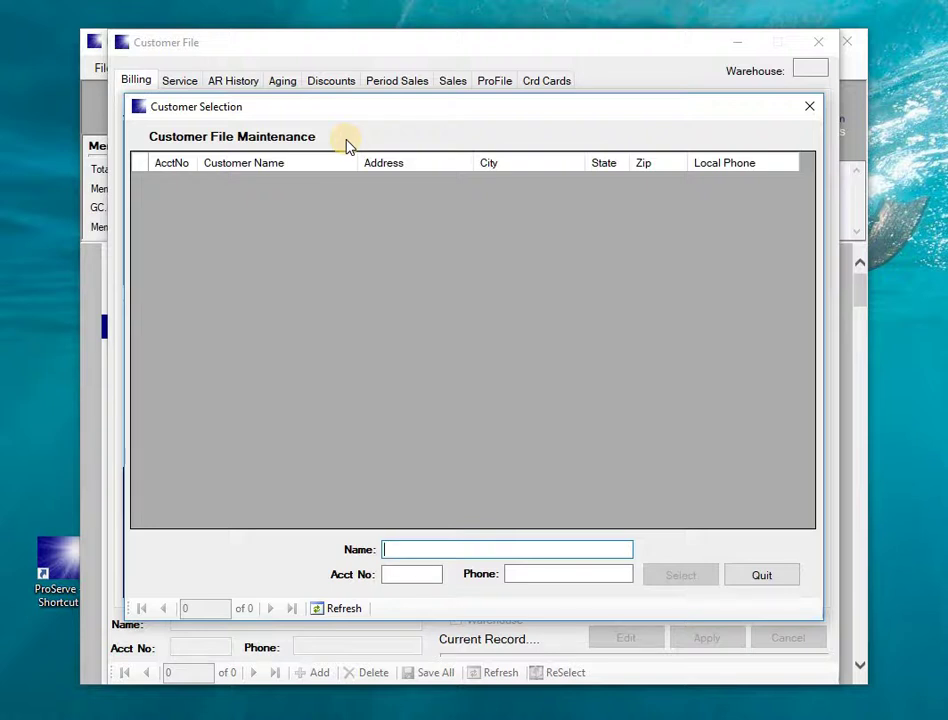
{"action": "type", "text": "IS"}
{"action": "key", "text": "Return"}
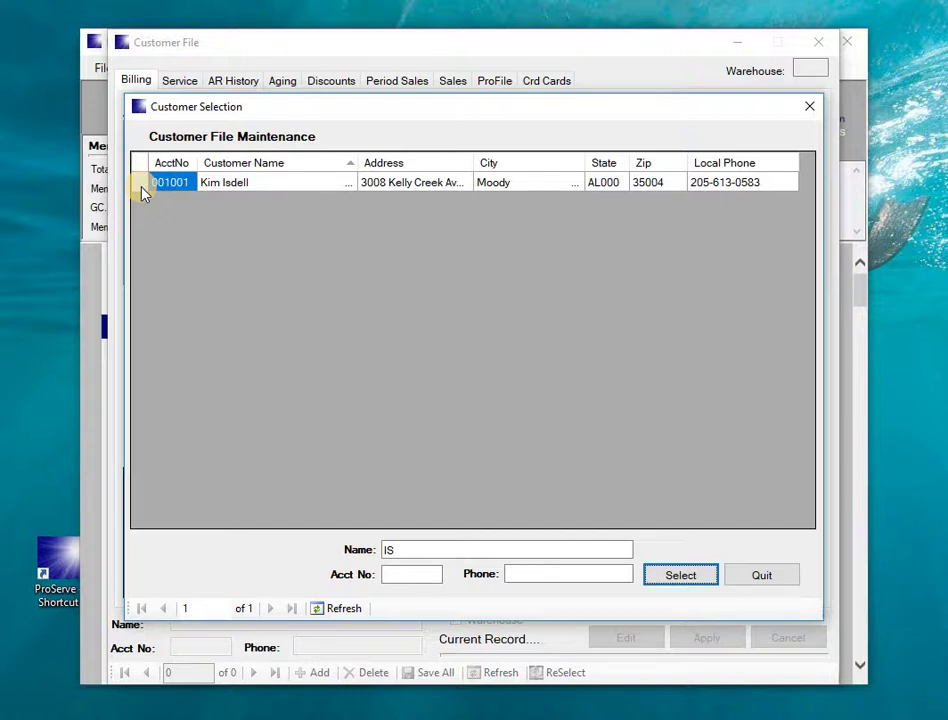
{"action": "left_click", "coordinate": [141, 187]}
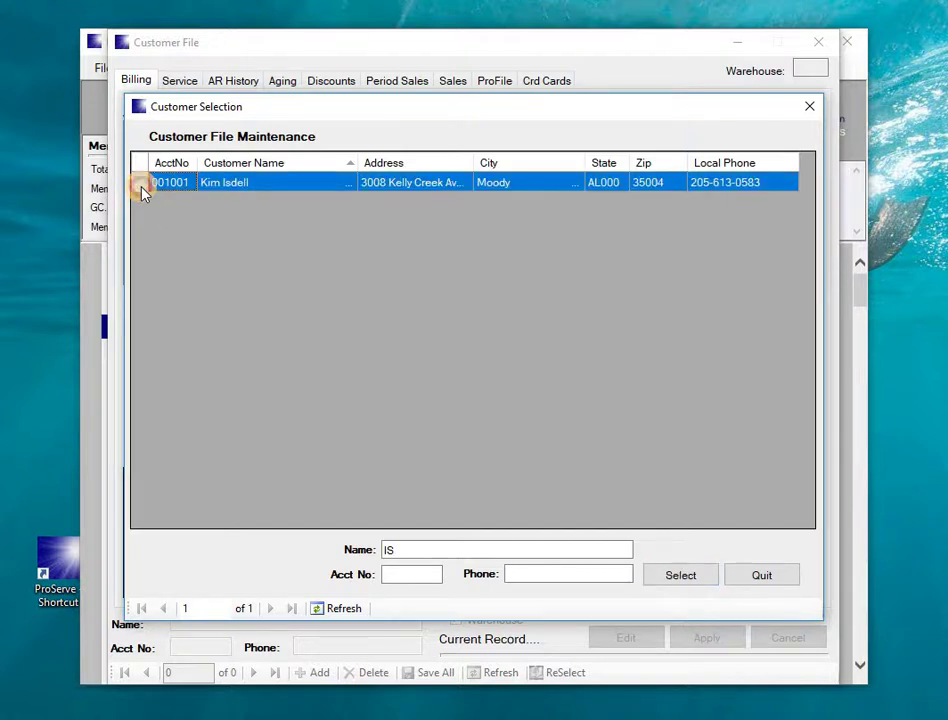
{"action": "double_click", "coordinate": [142, 192]}
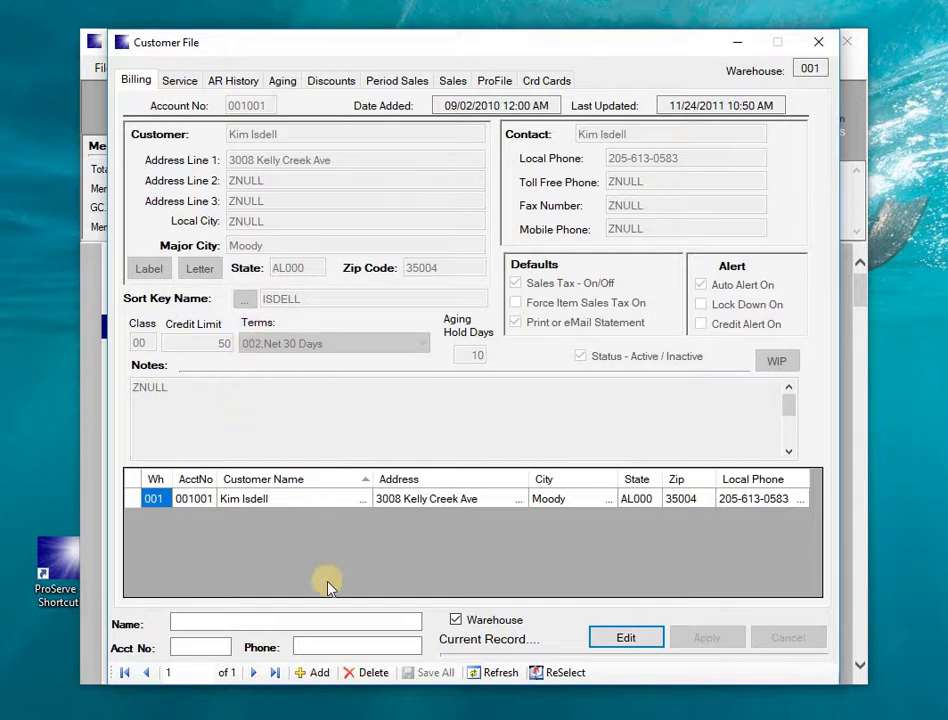
Step: Open the customer record, review its aging of open invoices and credits, and close the customer file
{"action": "key", "text": "Return"}
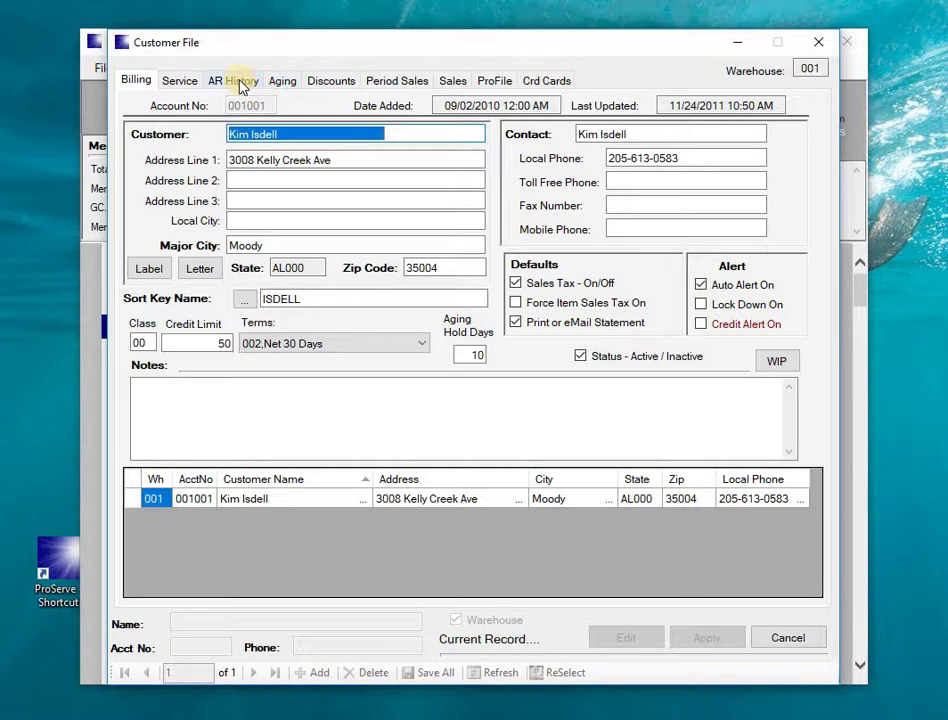
{"action": "left_click", "coordinate": [291, 80]}
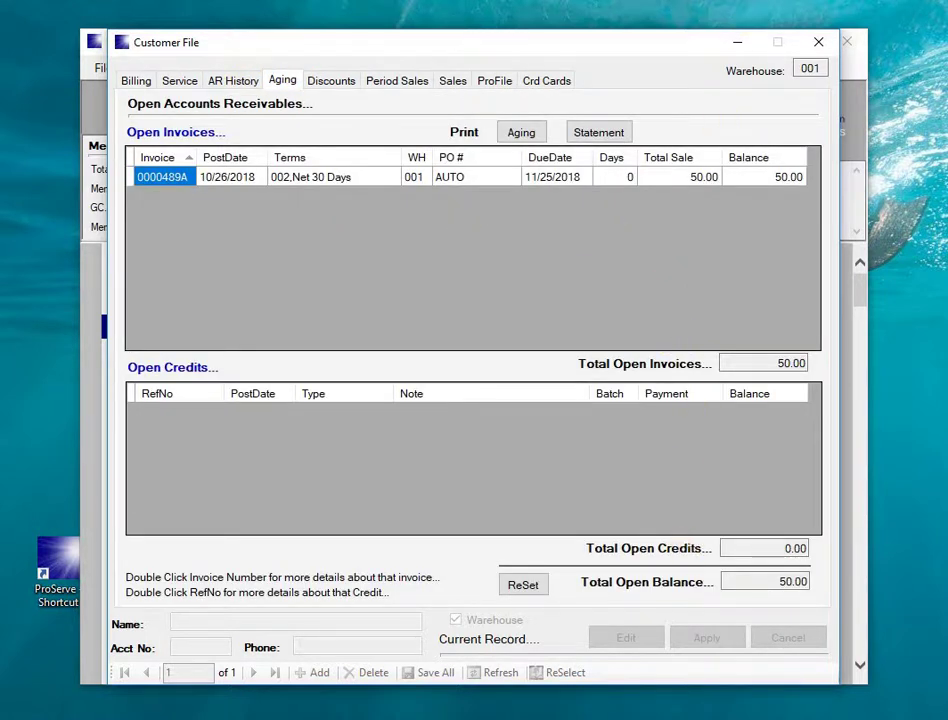
{"action": "left_click", "coordinate": [818, 42]}
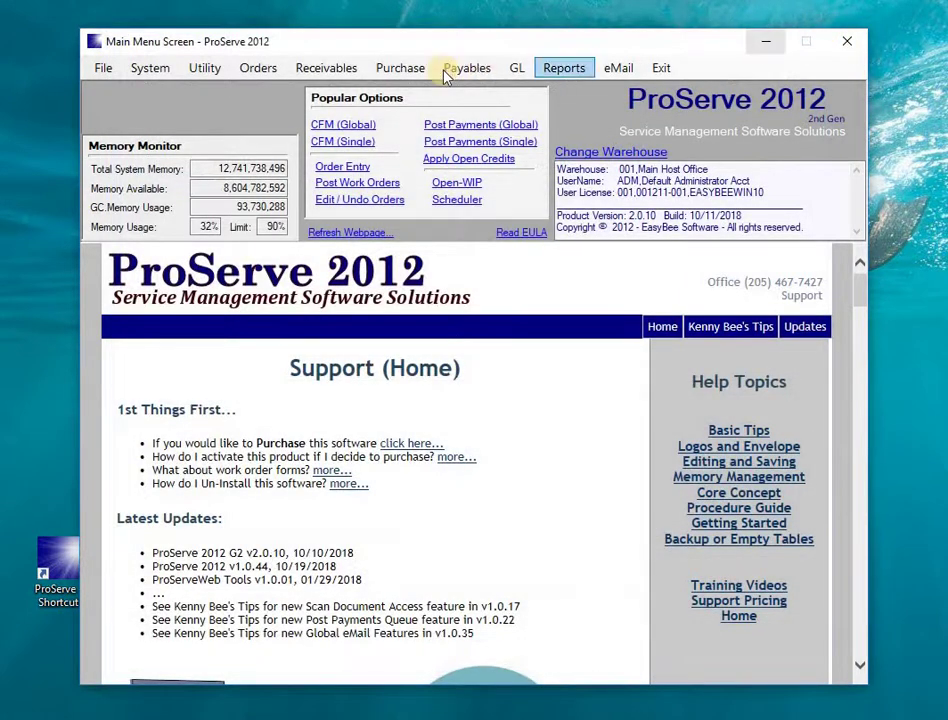
Step: Open single-customer payment posting and find and select the same customer by partial name
{"action": "left_click", "coordinate": [440, 141]}
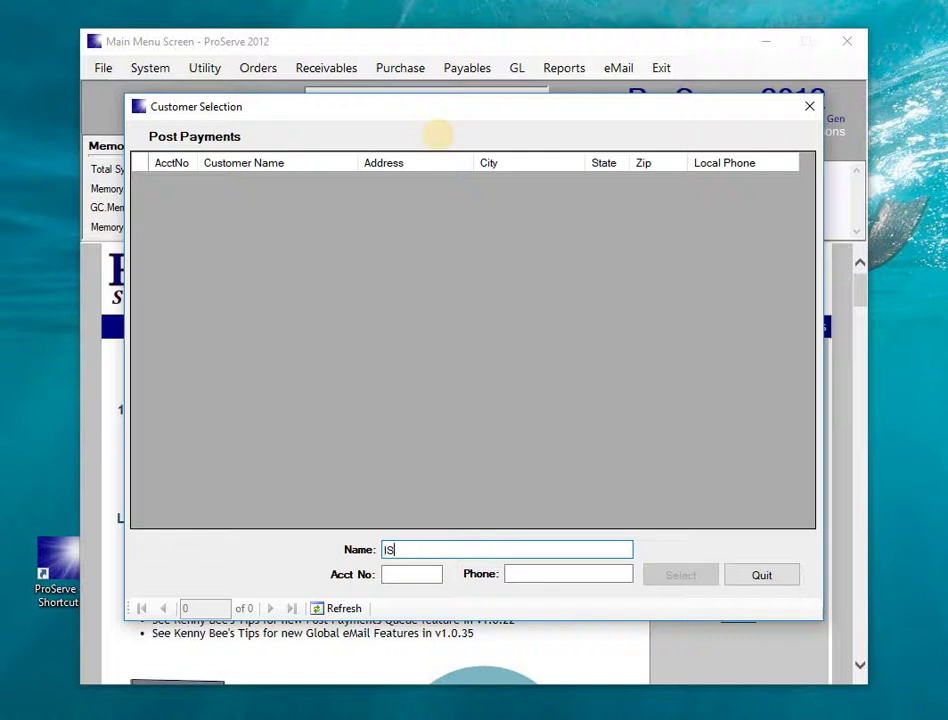
{"action": "type", "text": "IS"}
{"action": "key", "text": "Return"}
{"action": "key", "text": "Return"}
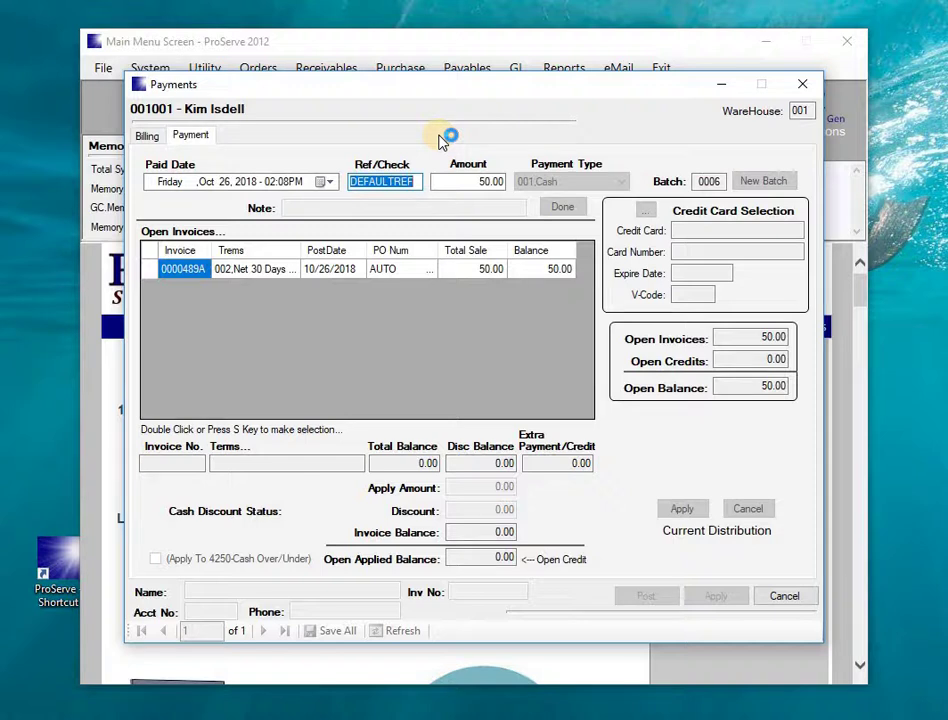
Step: Enter the payment with reference CK008, amount 40.00, and payment type 002,Check
{"action": "type", "text": "C"}
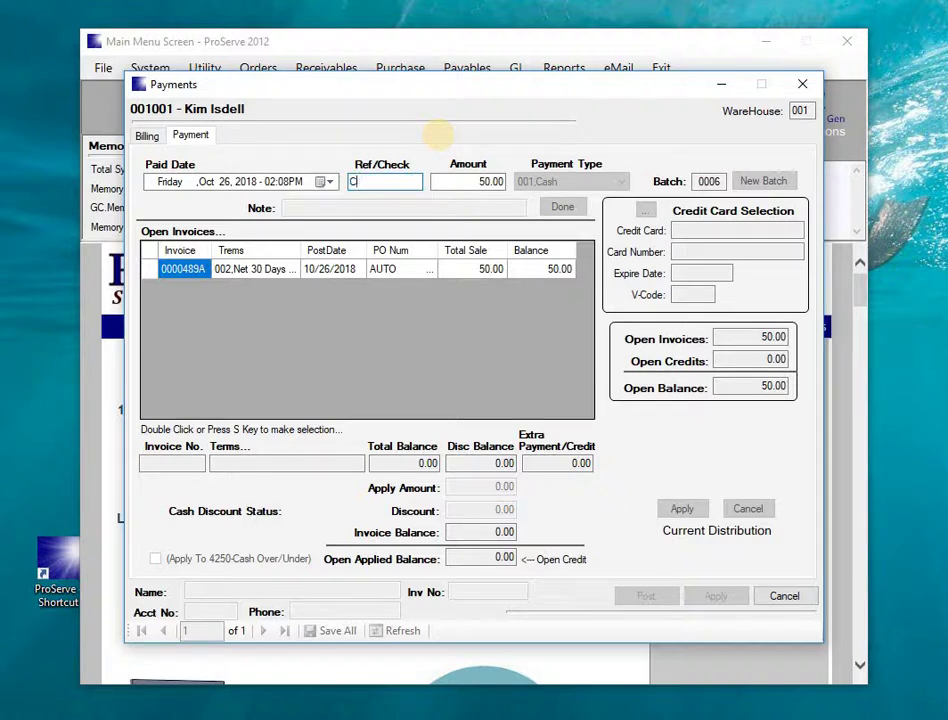
{"action": "type", "text": "J008"}
{"action": "key", "text": "Tab"}
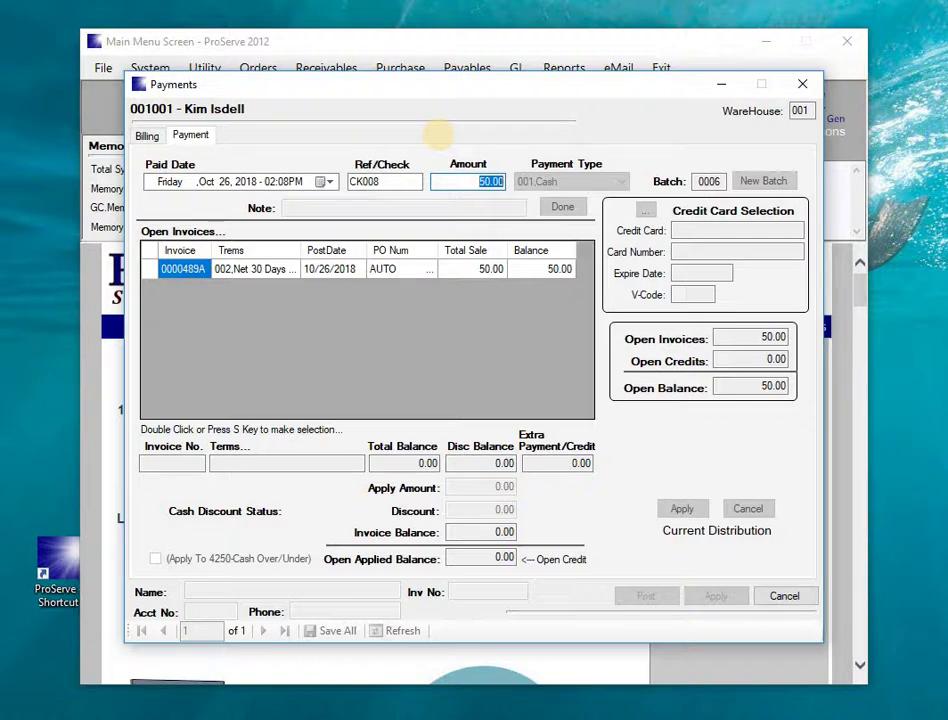
{"action": "type", "text": "40"}
{"action": "key", "text": "Tab"}
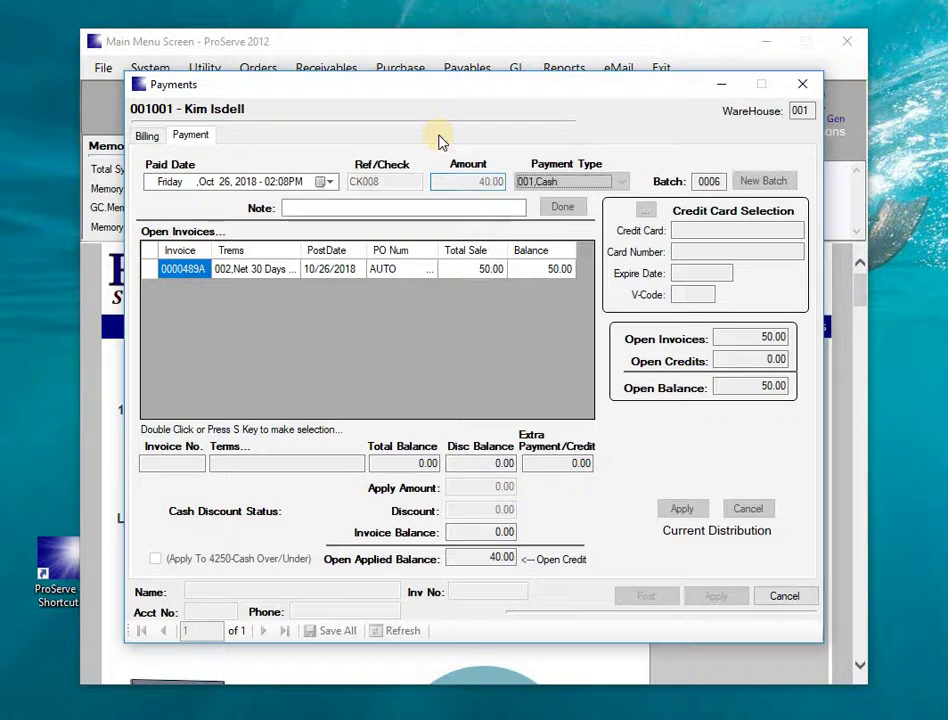
{"action": "key", "text": "Down"}
{"action": "key", "text": "Tab"}
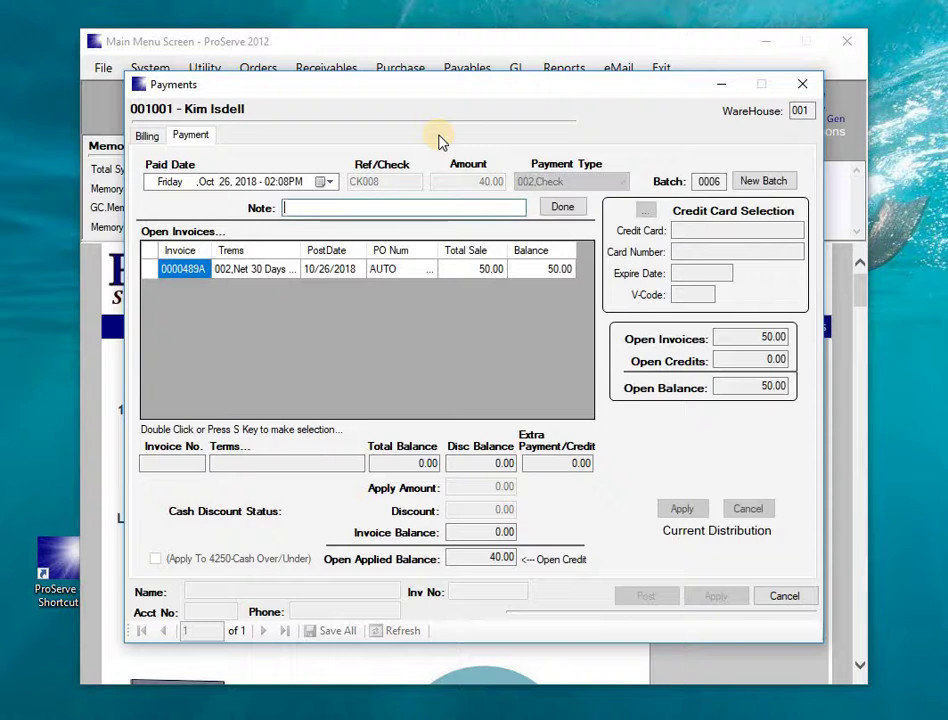
Step: Apply 40.00 of the check to the open invoice with a 10.00 discount, and confirm the discount and distribution
{"action": "double_click", "coordinate": [152, 278]}
{"action": "key", "text": "Tab"}
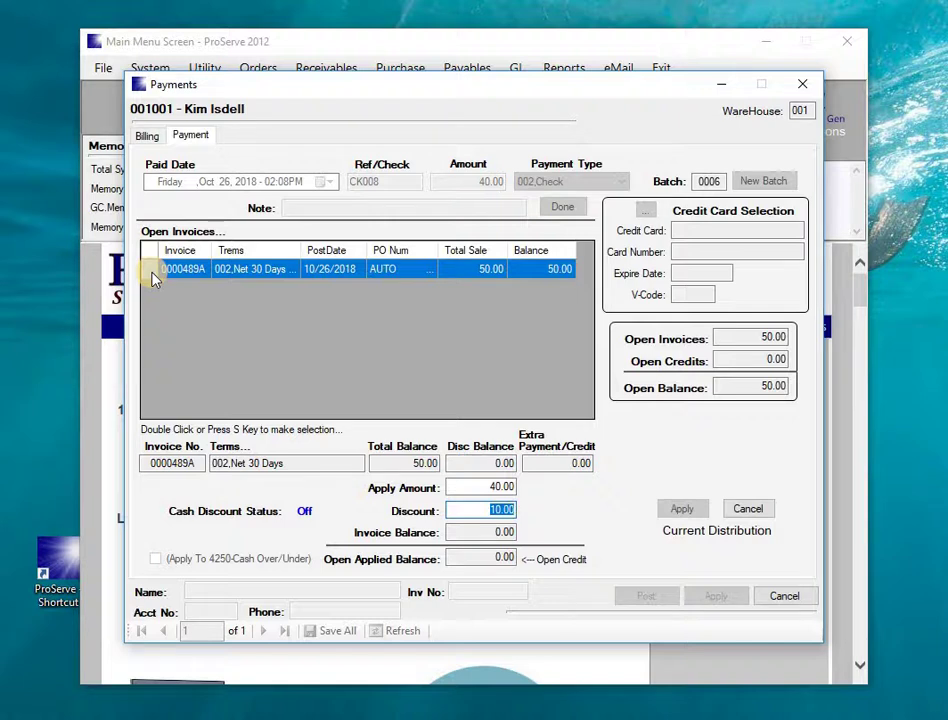
{"action": "key", "text": "Tab"}
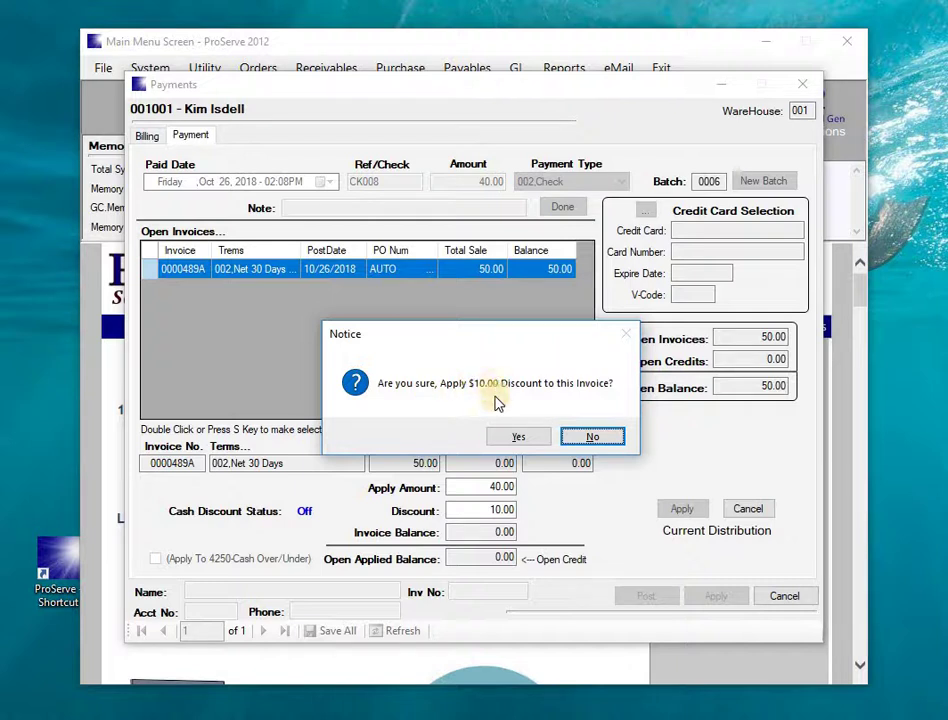
{"action": "left_click", "coordinate": [503, 440]}
{"action": "left_click", "coordinate": [683, 512]}
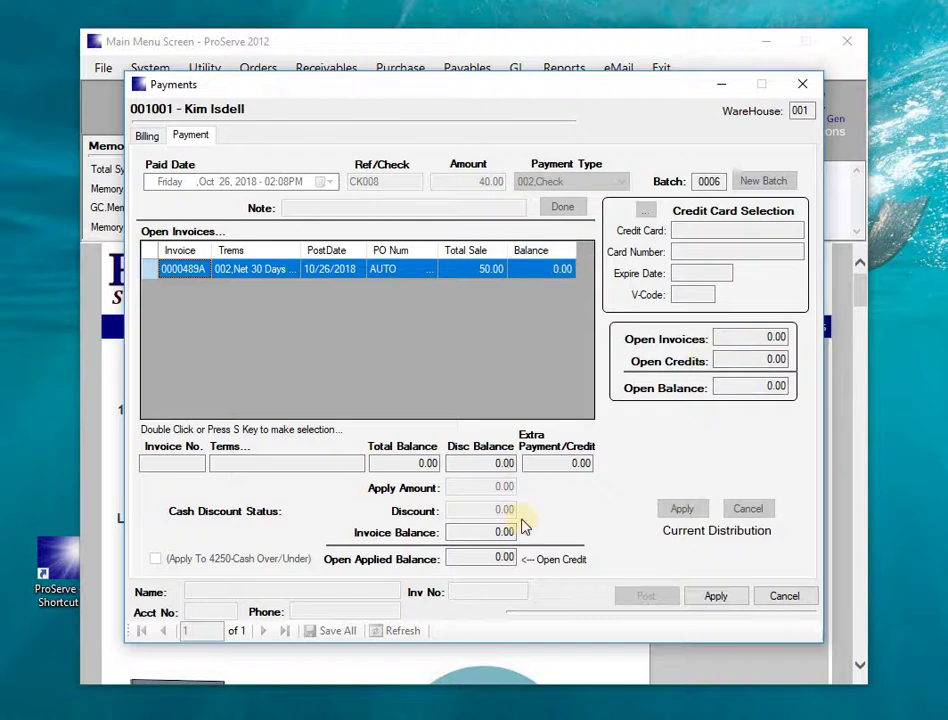
Step: Apply the finished payment, save all changes to the live database, and close payment posting
{"action": "left_click", "coordinate": [716, 597]}
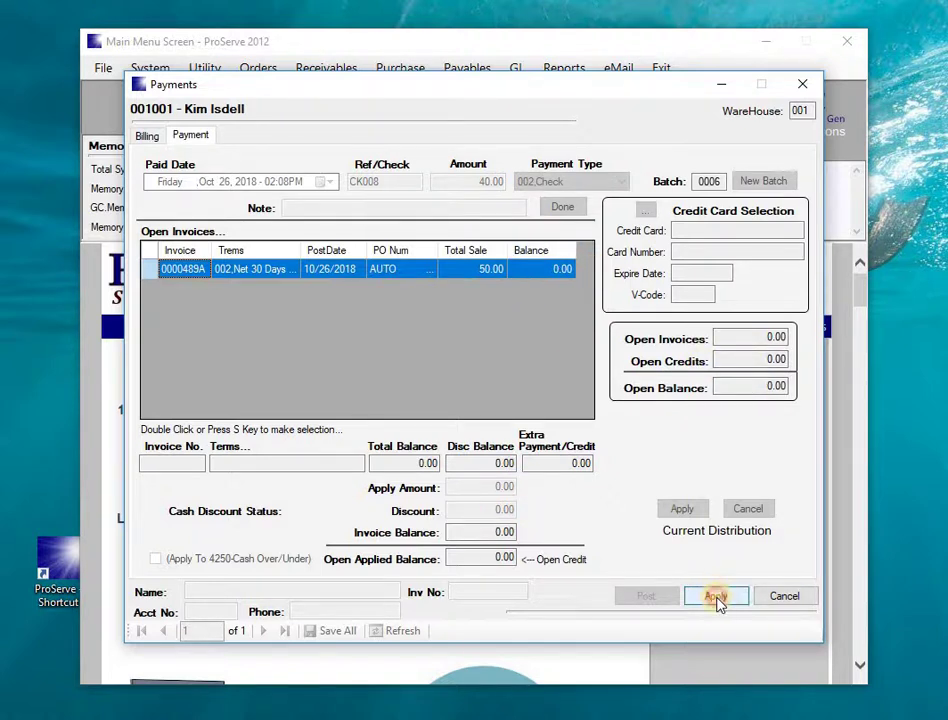
{"action": "left_click", "coordinate": [340, 634]}
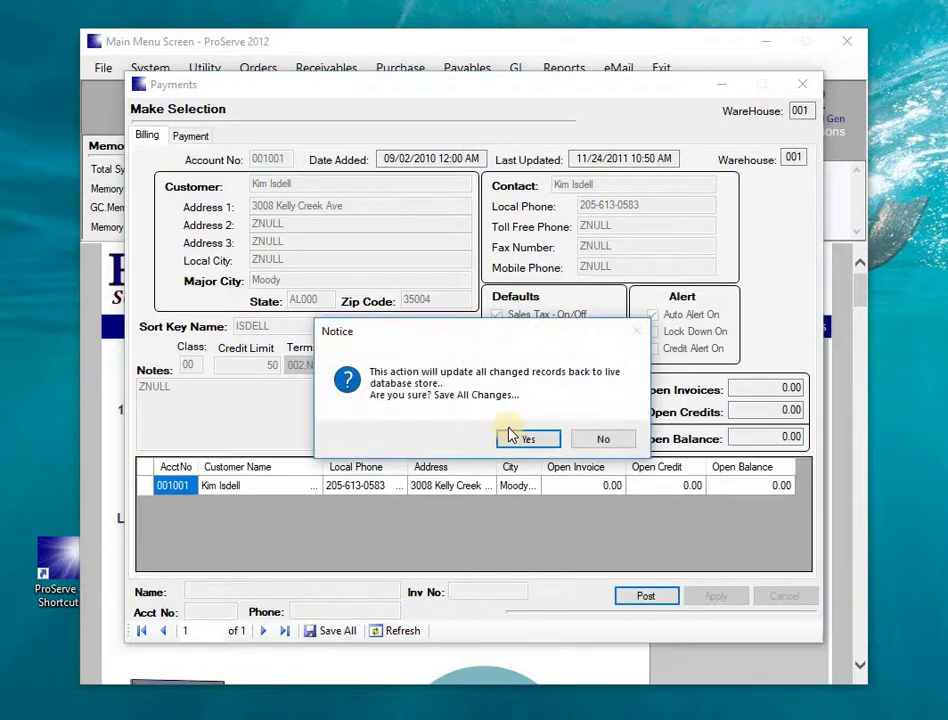
{"action": "left_click", "coordinate": [509, 436]}
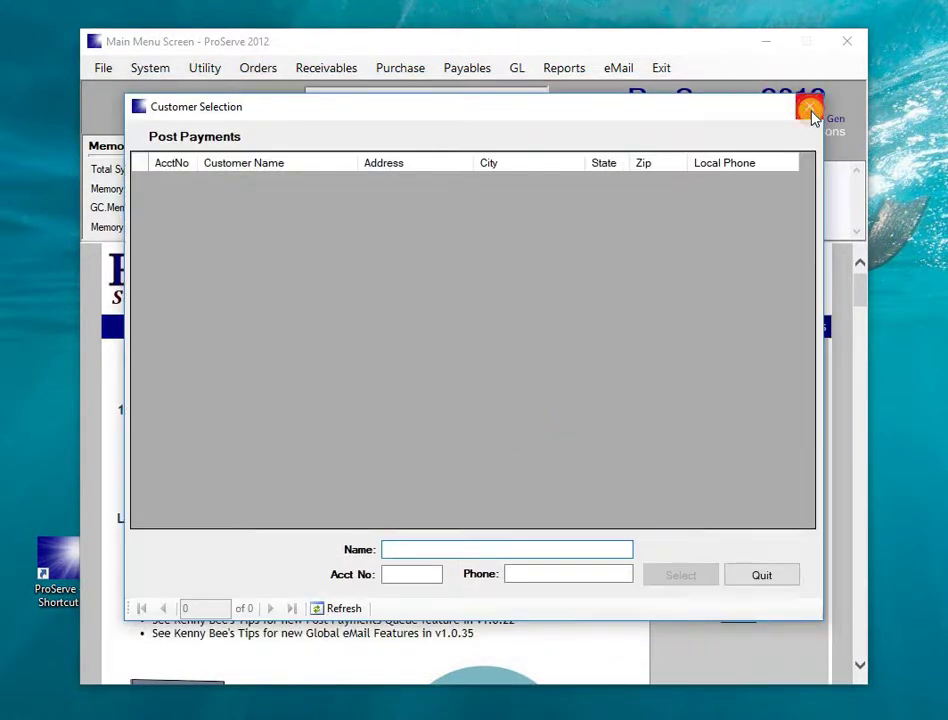
{"action": "left_click", "coordinate": [810, 110]}
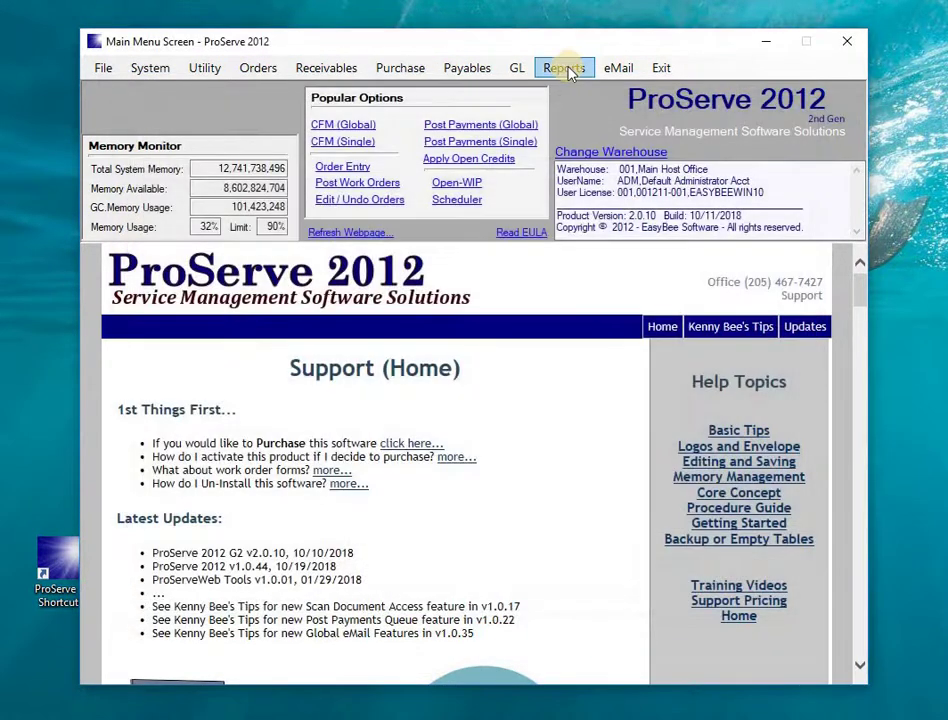
Step: Build the Sales Ledger (Master) report with a start date of October 26, 2018 and technician T0102
{"action": "left_click", "coordinate": [566, 69]}
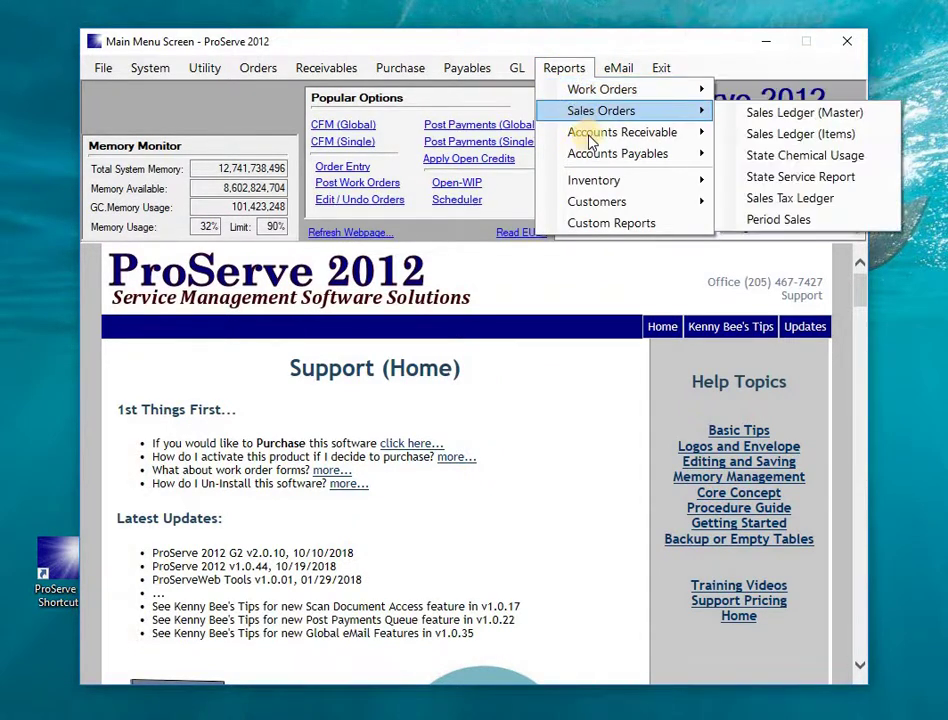
{"action": "mouse_move", "coordinate": [592, 135]}
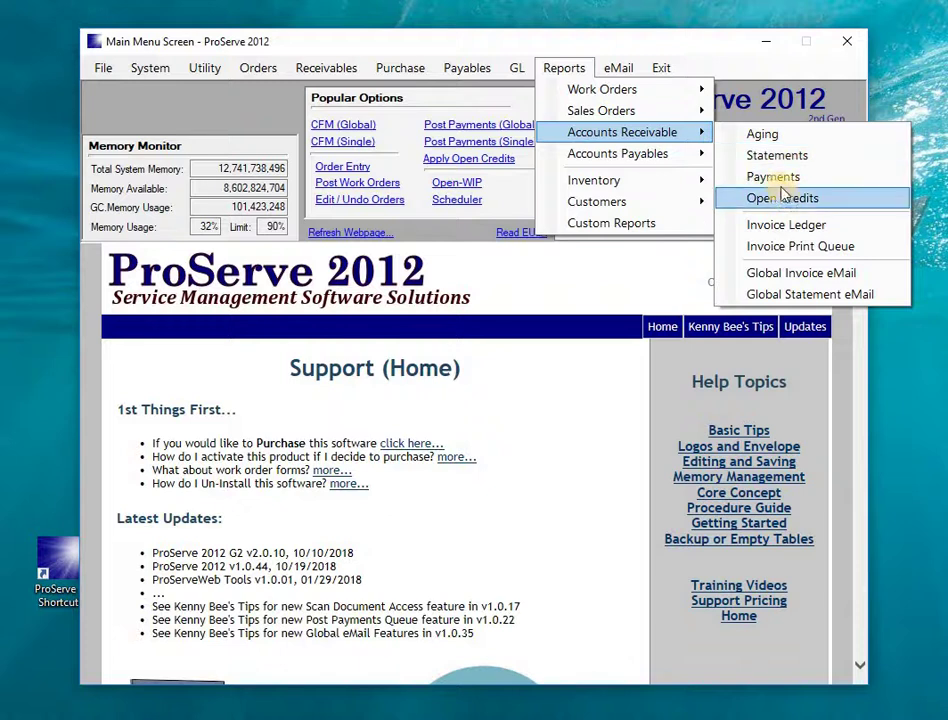
{"action": "mouse_move", "coordinate": [652, 112]}
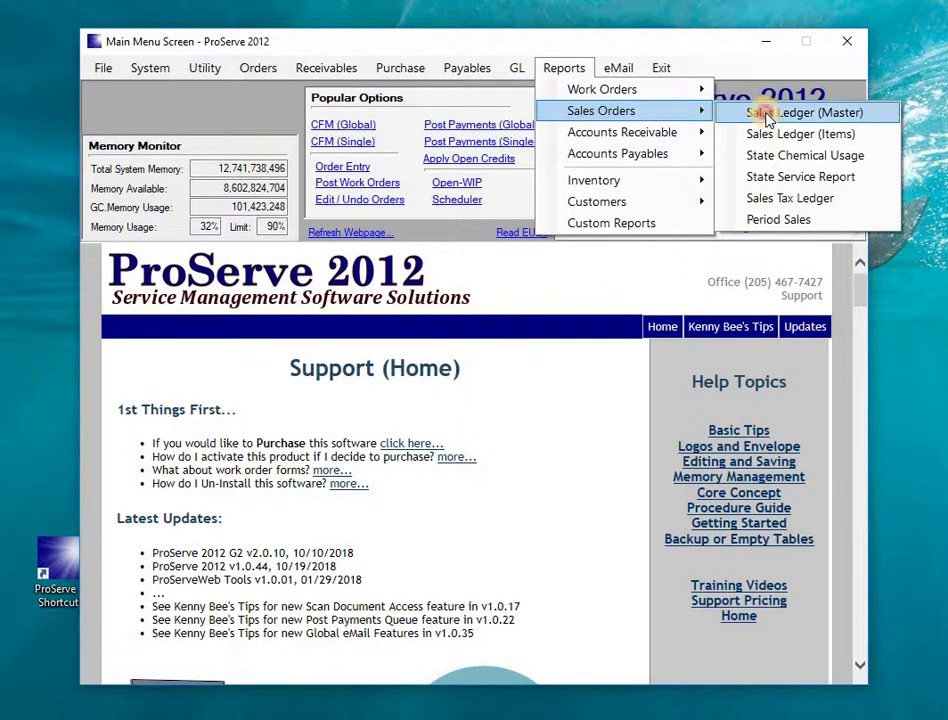
{"action": "left_click", "coordinate": [767, 116]}
{"action": "left_click", "coordinate": [556, 205]}
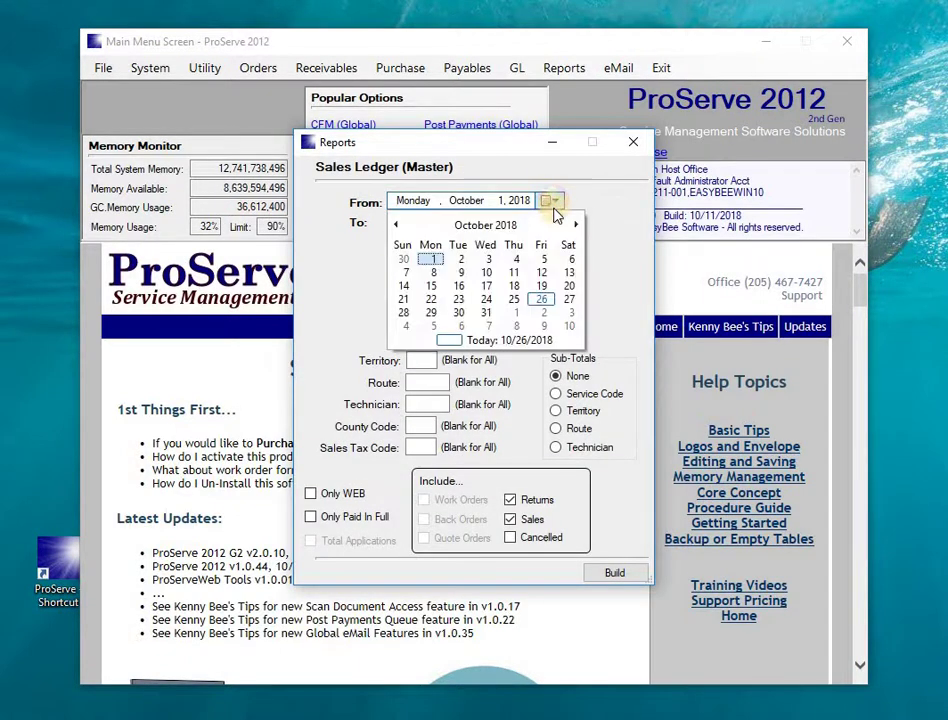
{"action": "left_click", "coordinate": [541, 300]}
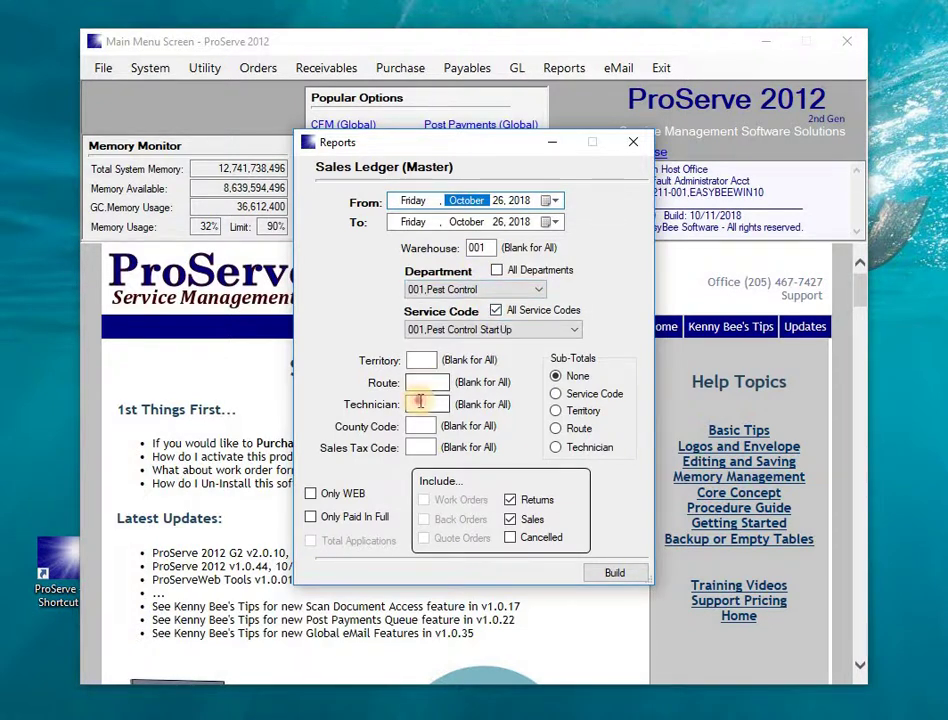
{"action": "left_click", "coordinate": [420, 401]}
{"action": "type", "text": "T0102"}
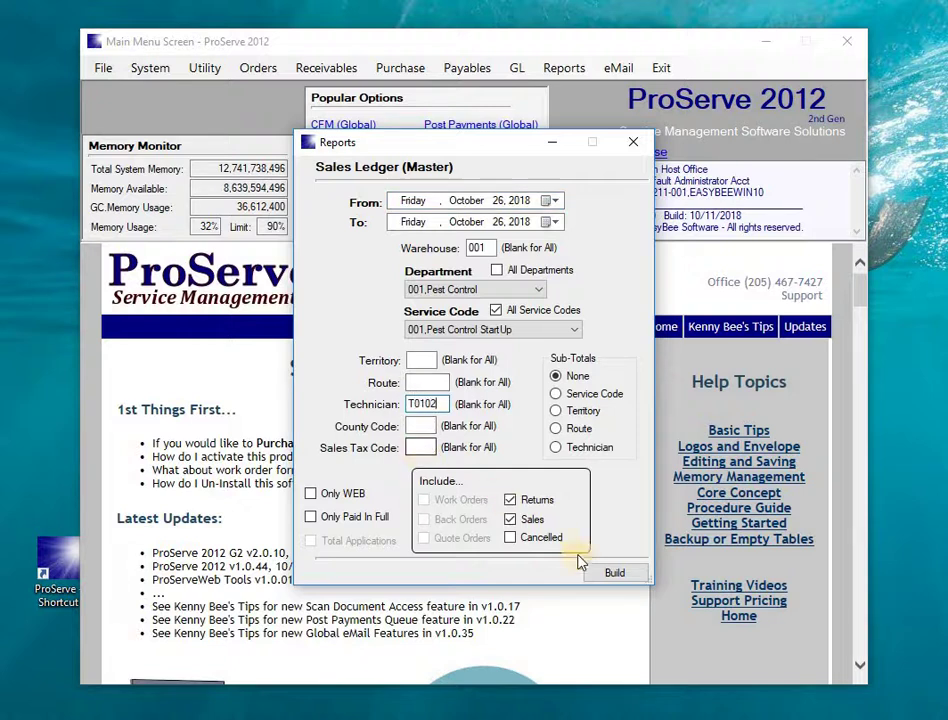
{"action": "left_click", "coordinate": [603, 571]}
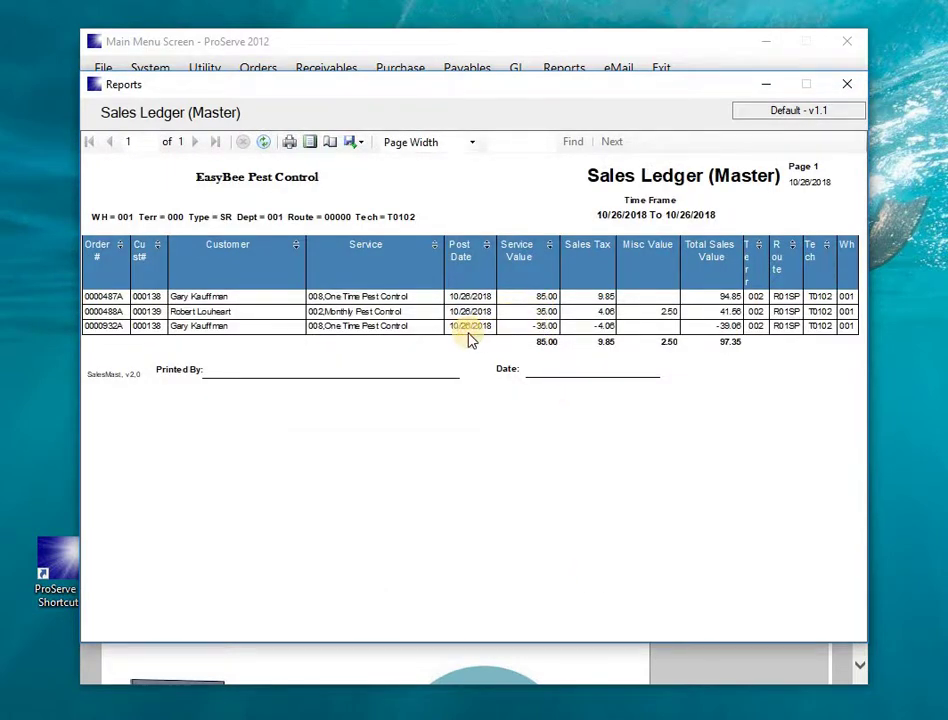
Step: Close the report, clear the technician filter, and rebuild the Sales Ledger (Master) for all technicians
{"action": "left_click", "coordinate": [848, 86]}
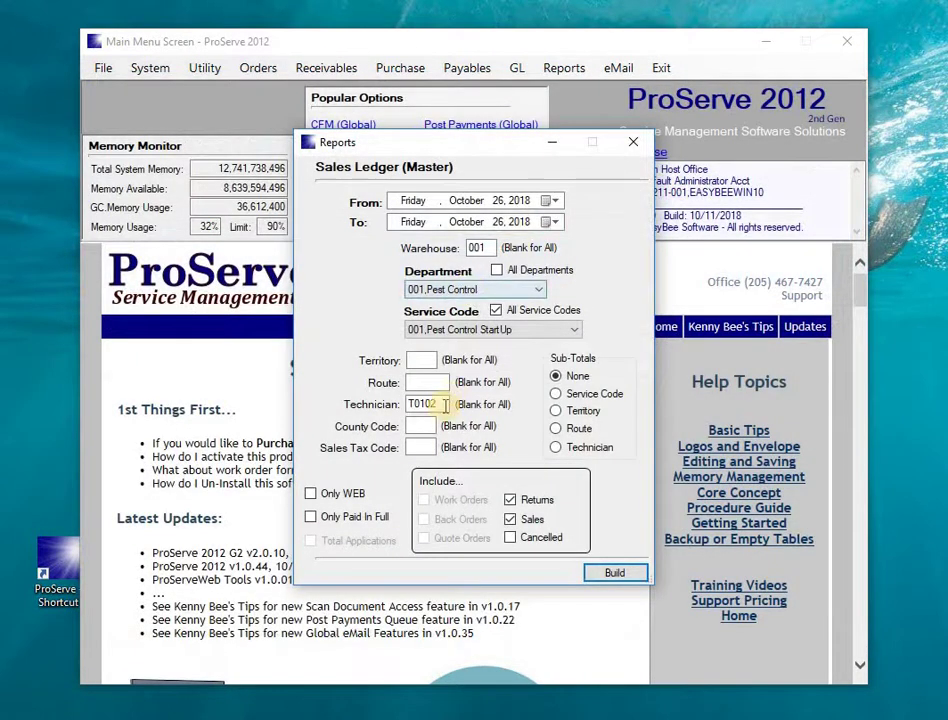
{"action": "double_click", "coordinate": [412, 405]}
{"action": "key", "text": "BackSpace"}
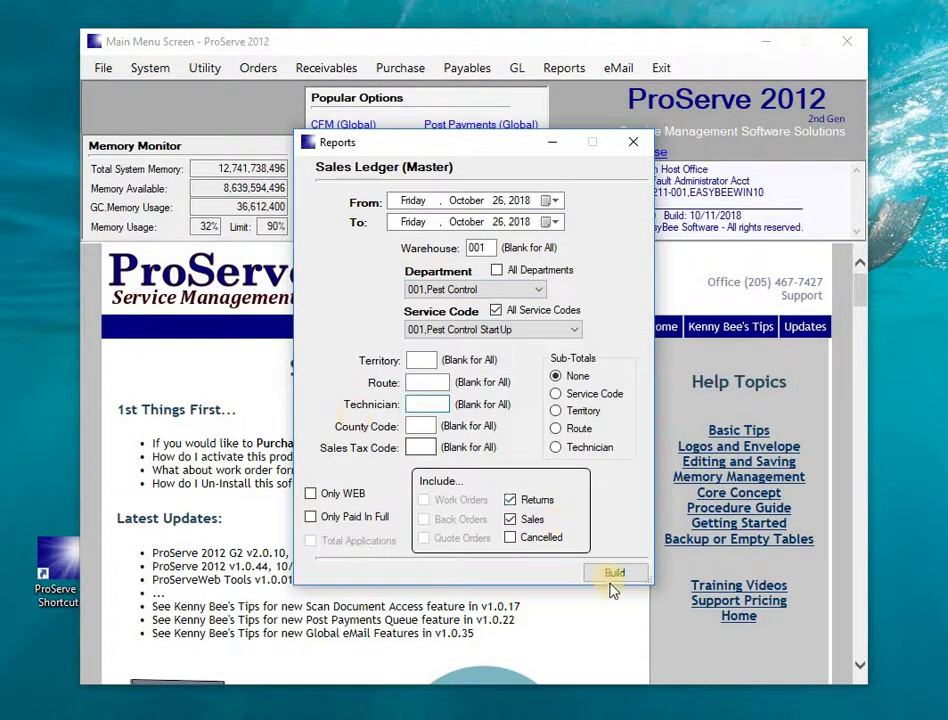
{"action": "left_click", "coordinate": [607, 573]}
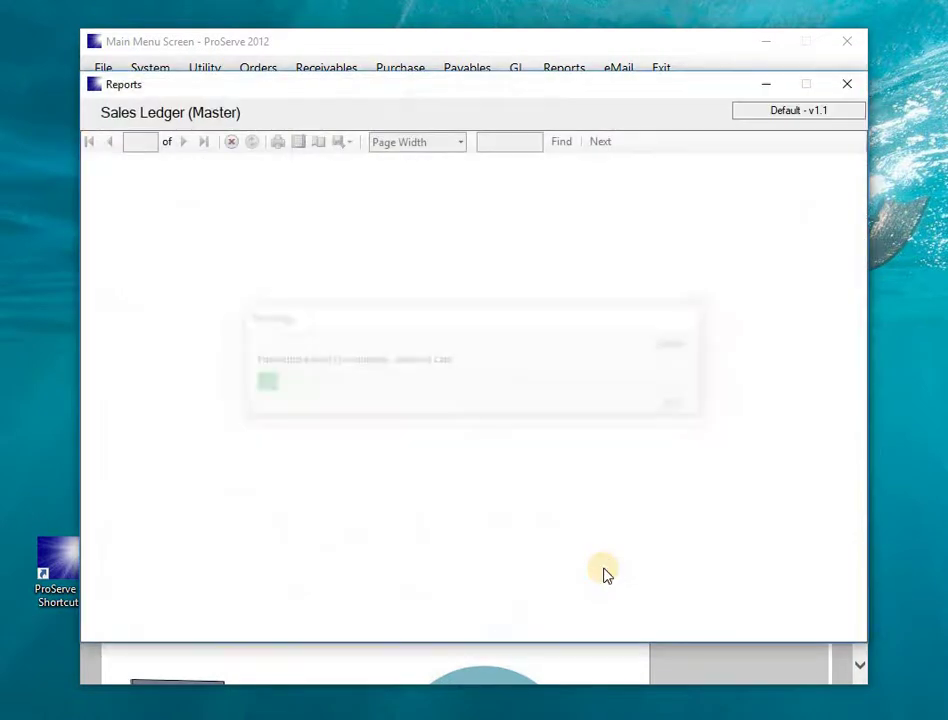